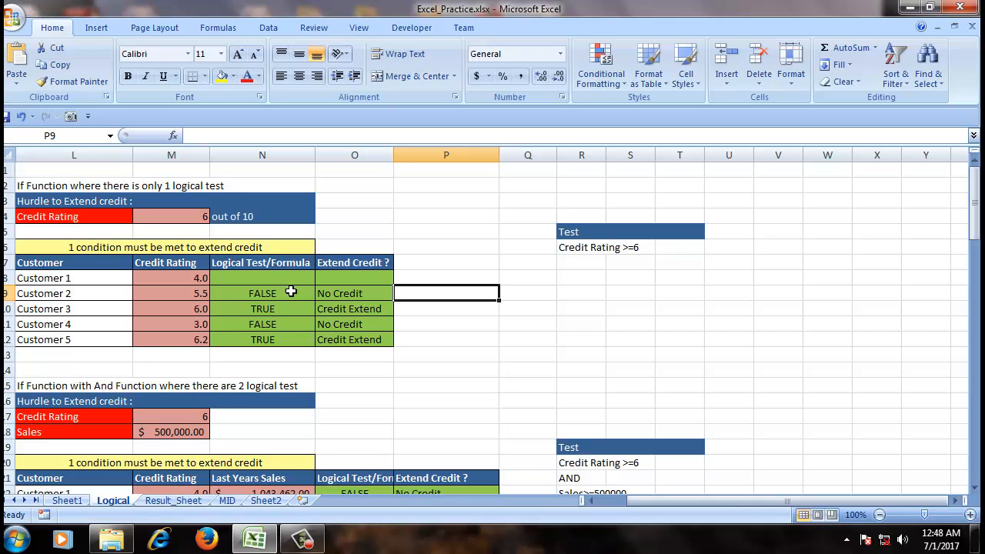
# - Examine the credit rating hurdle in M4 and the existing logical test formula for Customer 2 in N9
pyautogui.click(269, 280)
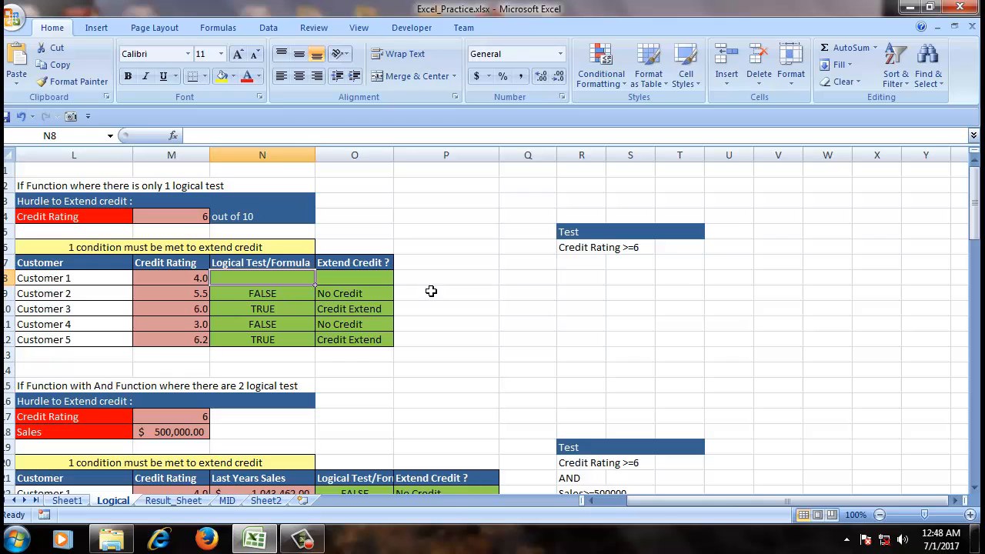
pyautogui.click(262, 296)
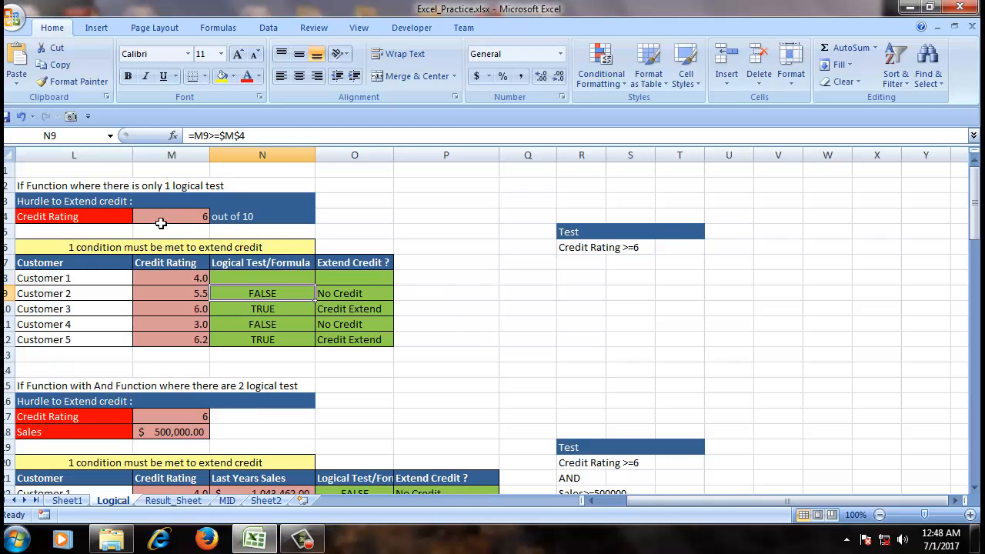
pyautogui.click(207, 218)
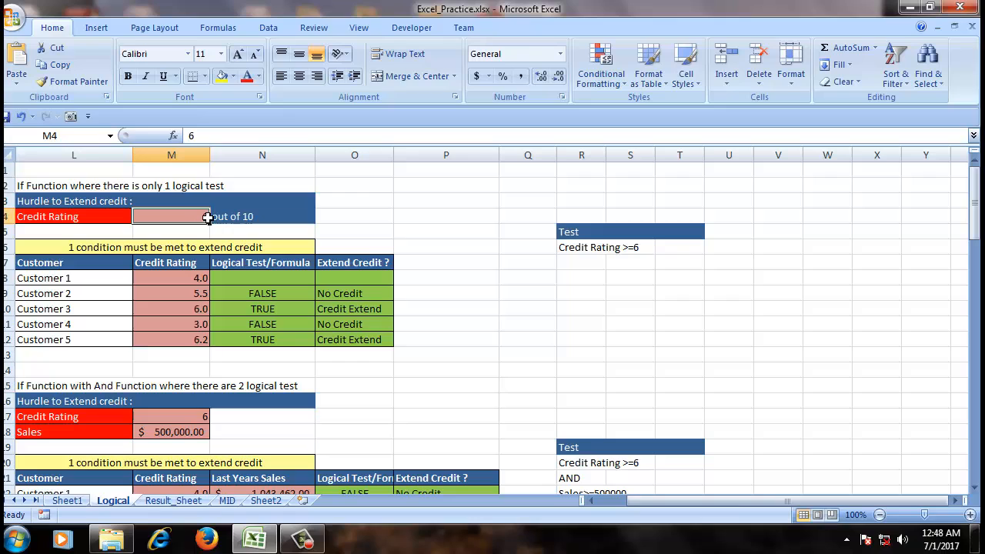
pyautogui.click(588, 259)
pyautogui.click(262, 216)
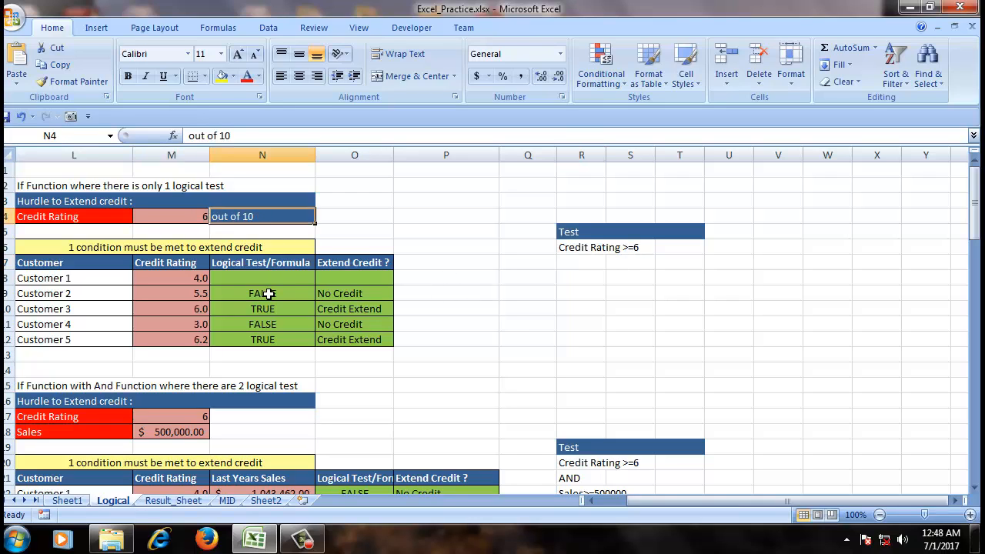
pyautogui.click(264, 280)
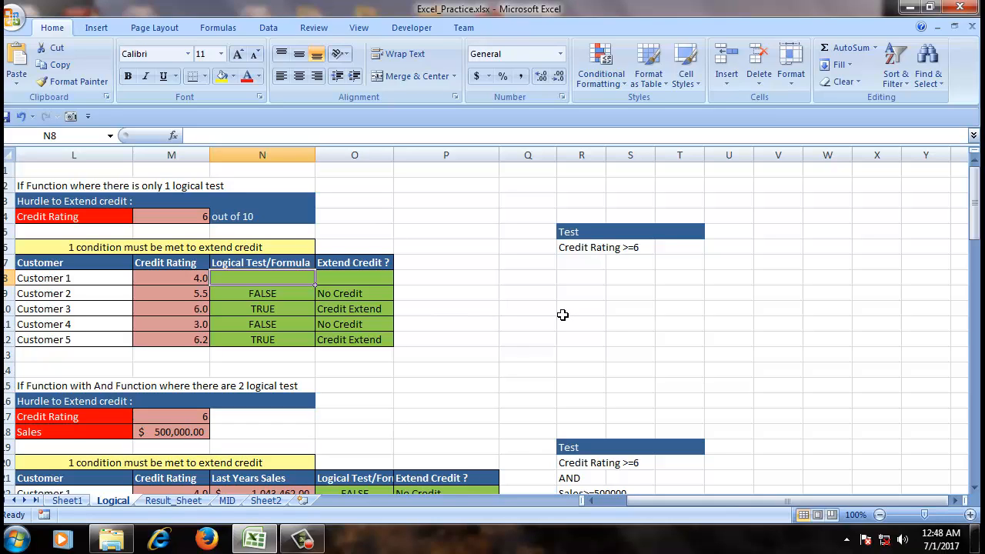
pyautogui.click(264, 294)
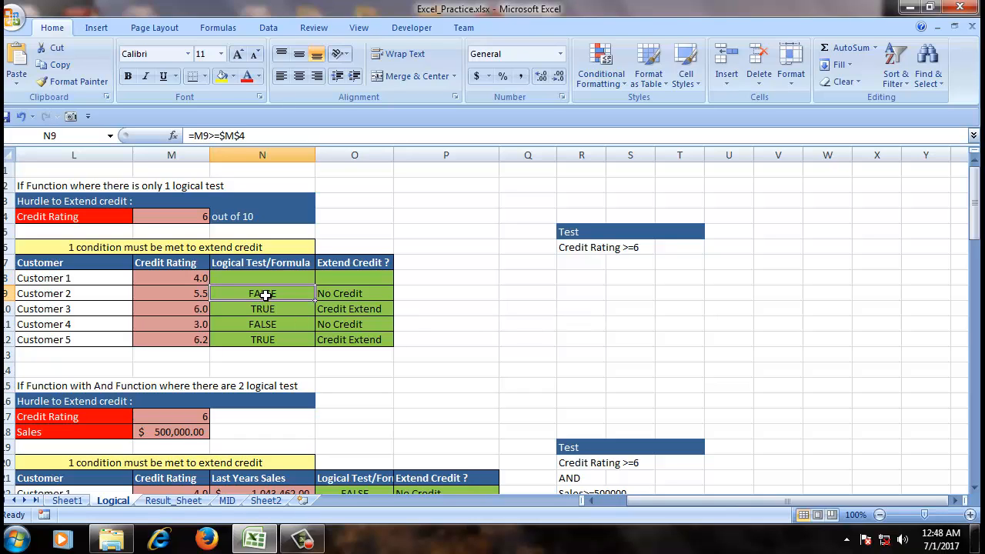
# - Enter the logical test =M8>=$M$4 for Customer 1 in cell N8, with an absolute reference to the hurdle rating
pyautogui.click(263, 268)
pyautogui.click(240, 276)
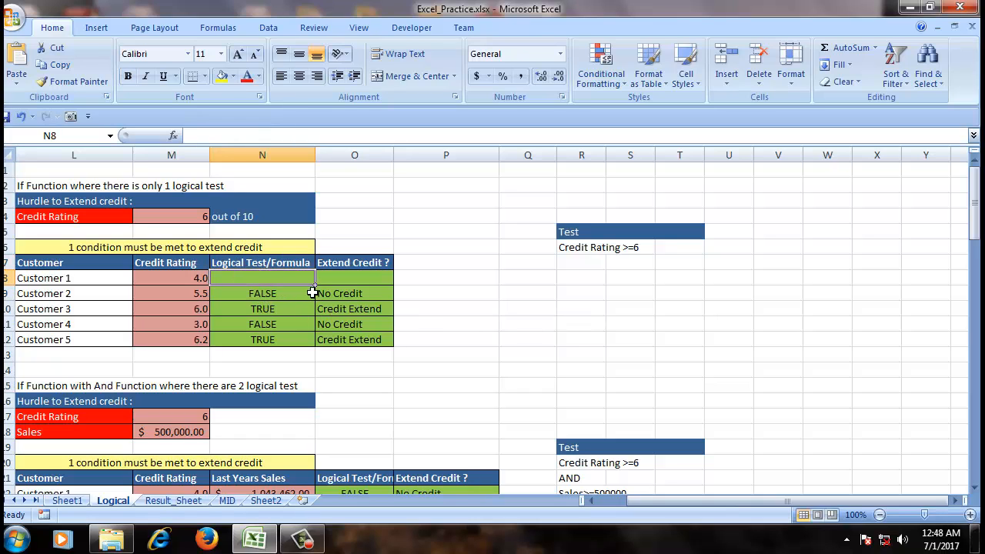
pyautogui.write('=')
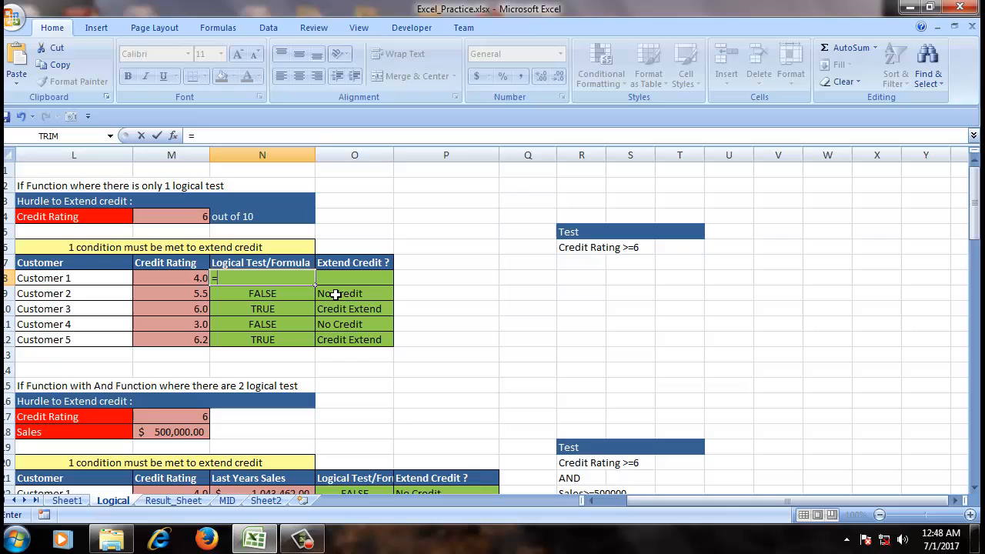
pyautogui.click(175, 280)
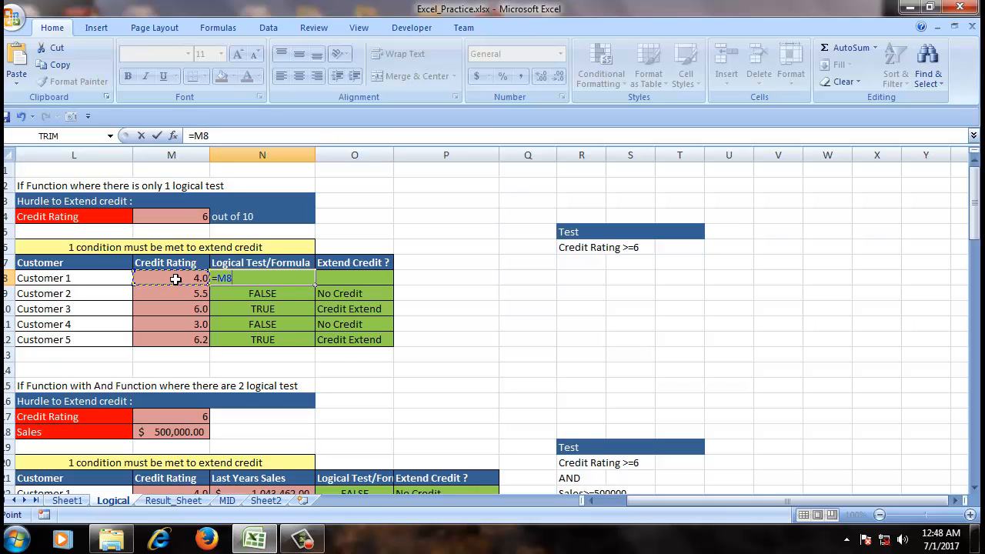
pyautogui.write(':')
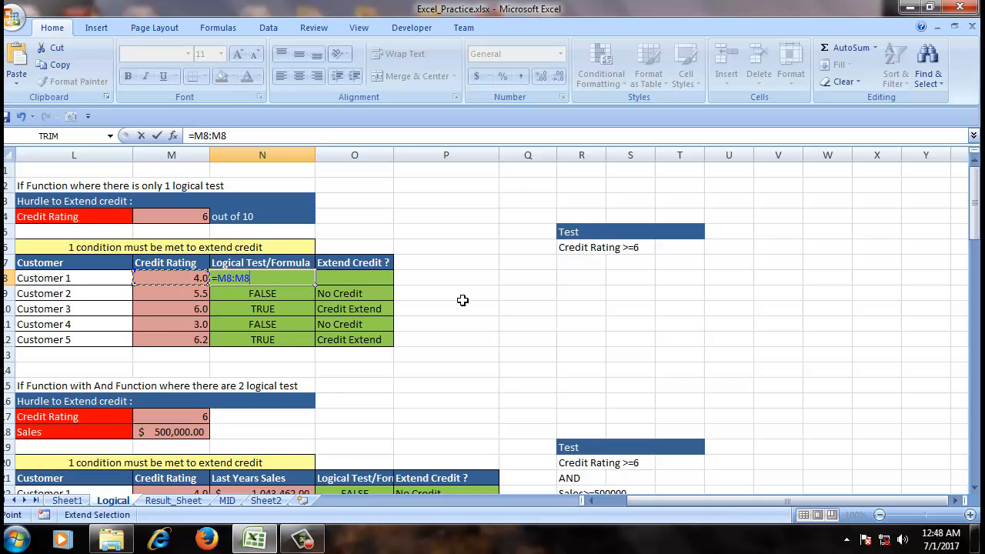
pyautogui.press('BackSpace')
pyautogui.press('BackSpace')
pyautogui.press('BackSpace')
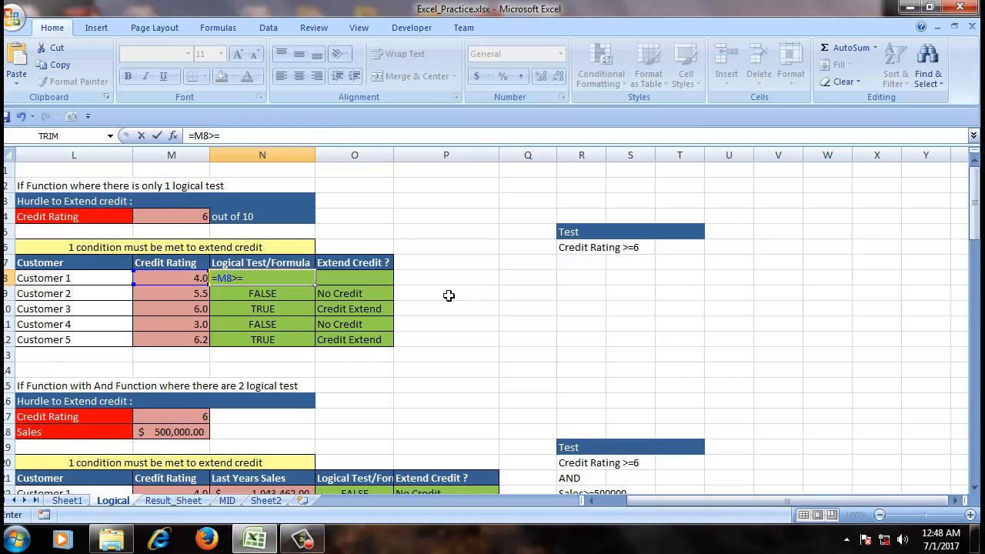
pyautogui.click(171, 216)
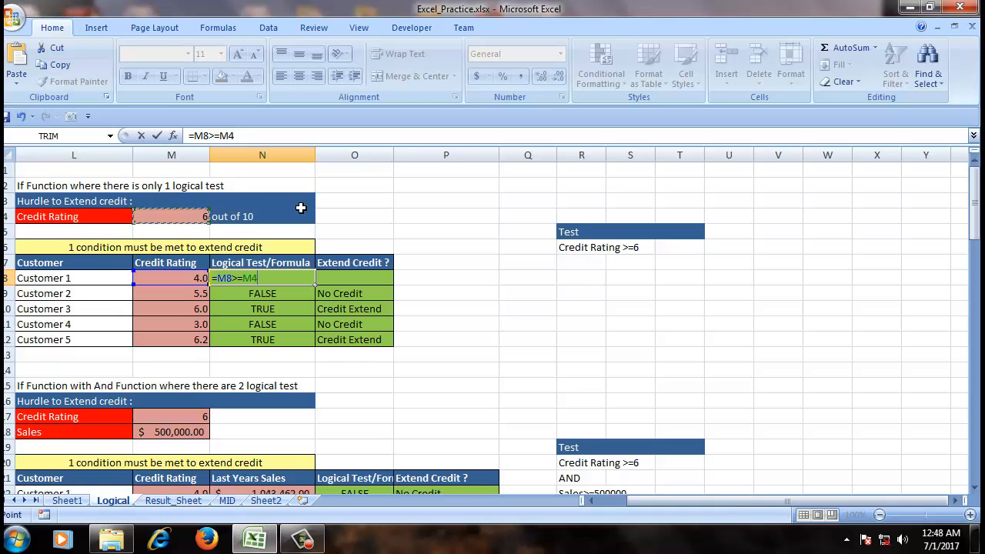
pyautogui.press('F4')
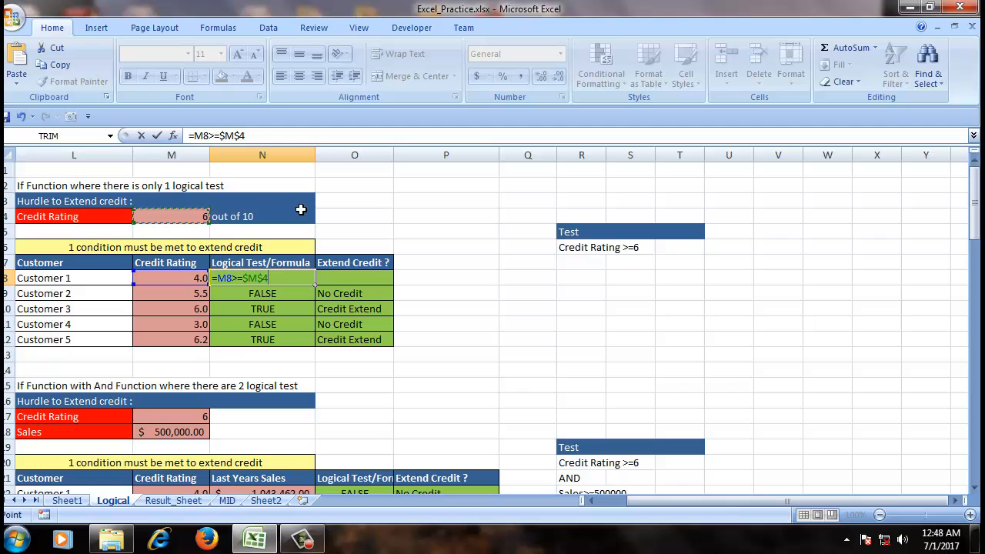
pyautogui.press('Return')
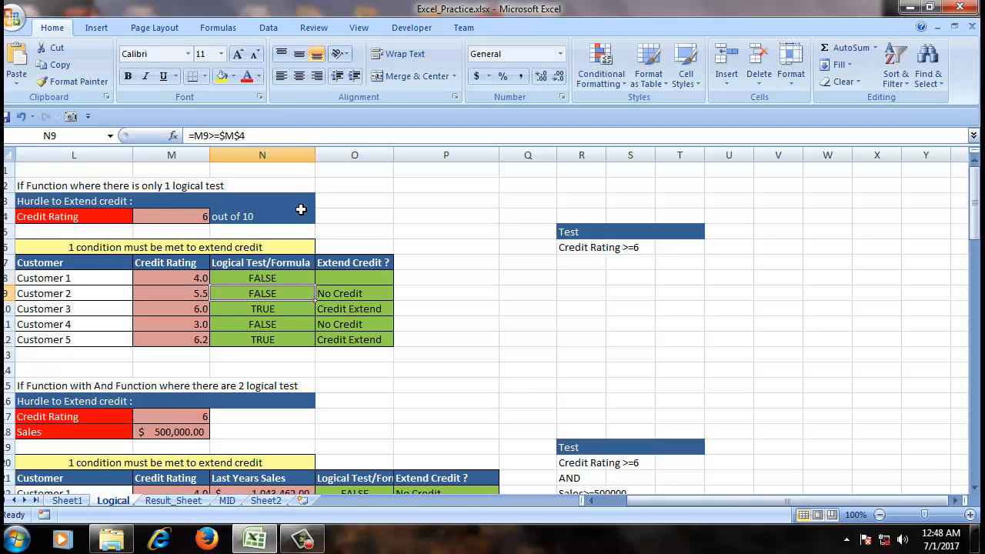
# - Fill Customer 1's logical test formula from N8 down through Customer 5 in N12
pyautogui.click(295, 280)
pyautogui.moveTo(314, 285); pyautogui.dragTo(316, 340)
pyautogui.moveTo(280, 309); pyautogui.dragTo(296, 295)
# - Examine the existing IF formula in Customer 2's Extend Credit cell, O9
pyautogui.click(344, 275)
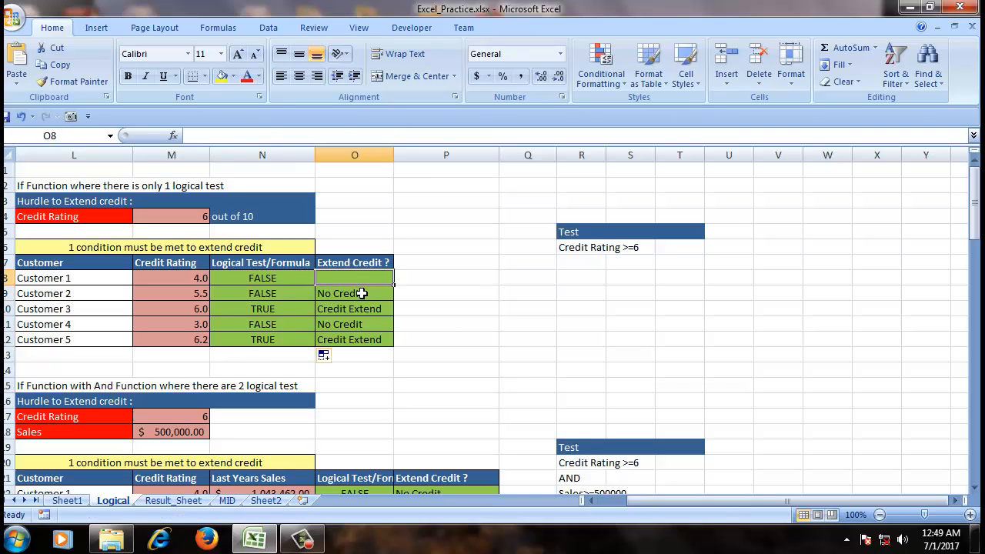
pyautogui.click(361, 294)
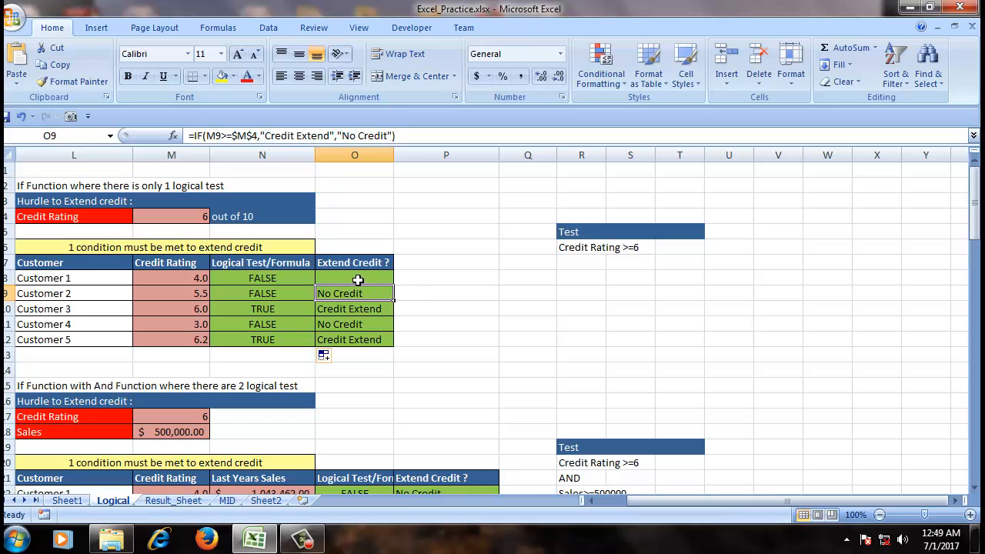
pyautogui.click(357, 275)
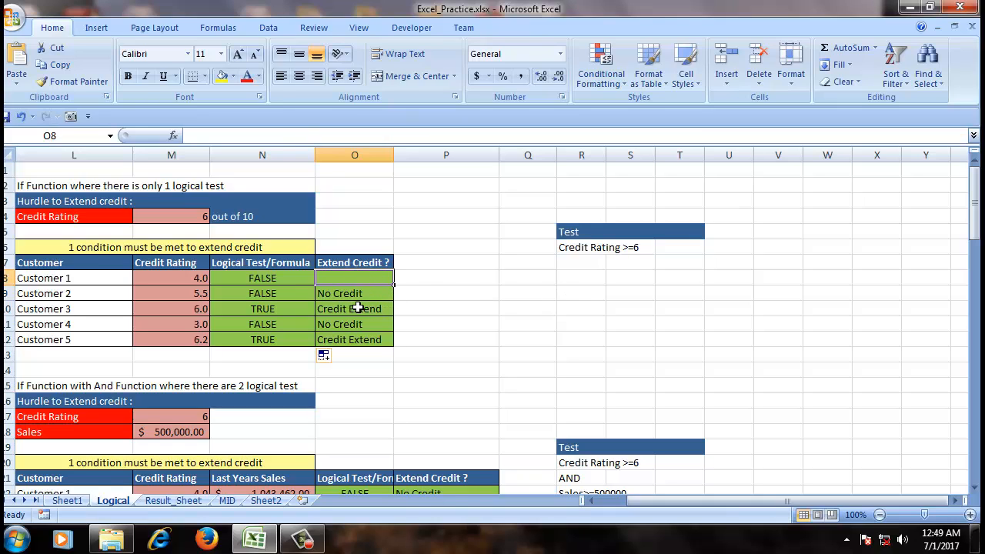
pyautogui.click(356, 295)
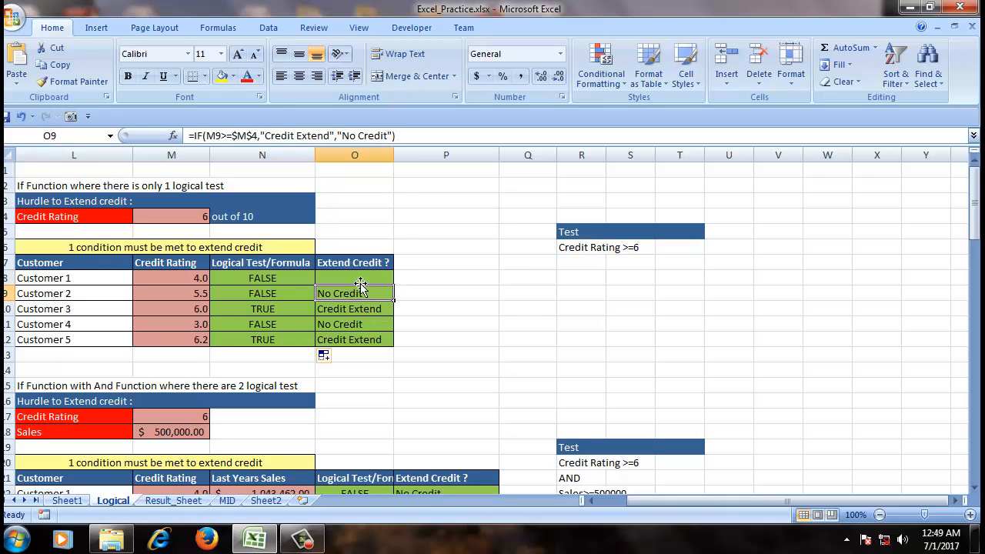
pyautogui.click(355, 279)
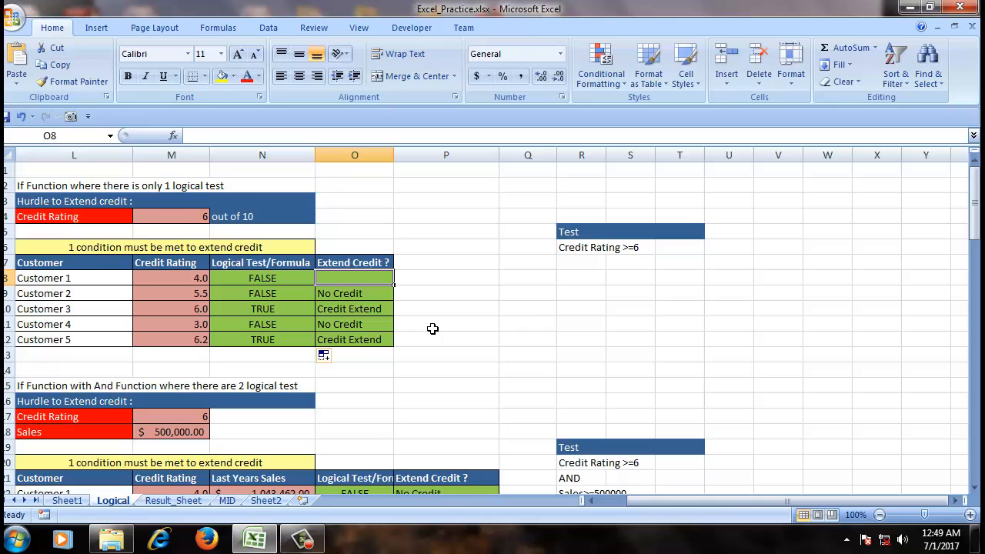
pyautogui.click(331, 293)
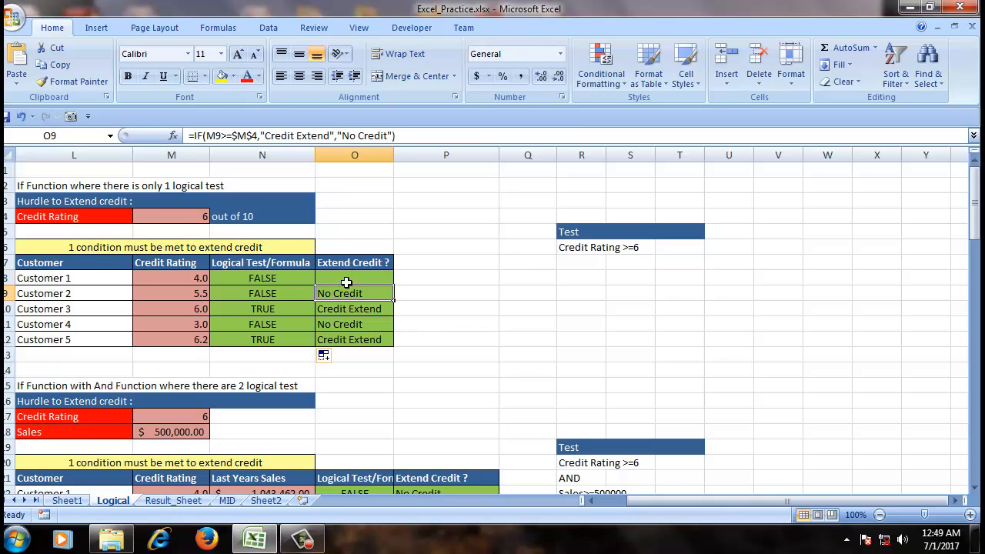
# - Start an IF formula in Customer 1's Extend Credit cell O8 with the logical test M8>=$M$4
pyautogui.click(351, 279)
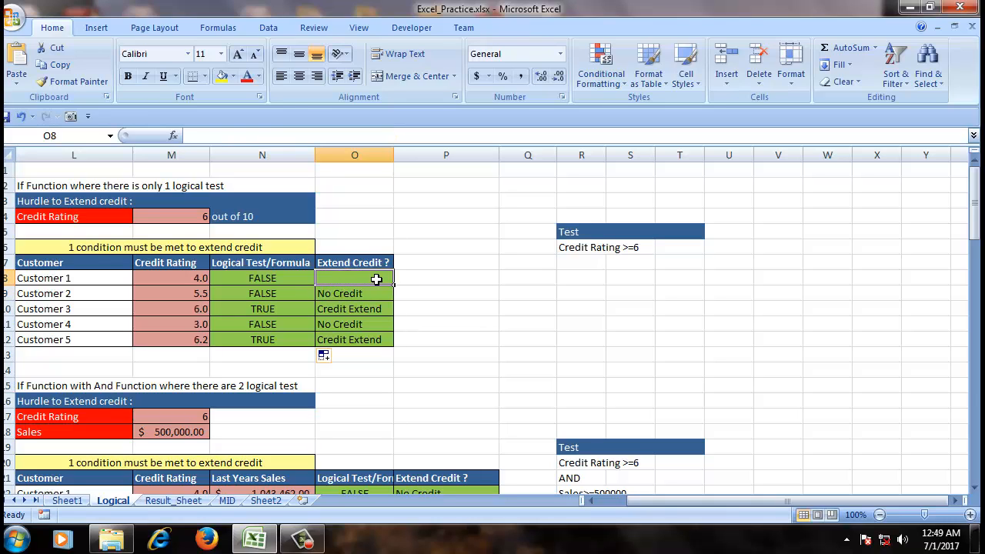
pyautogui.write('=')
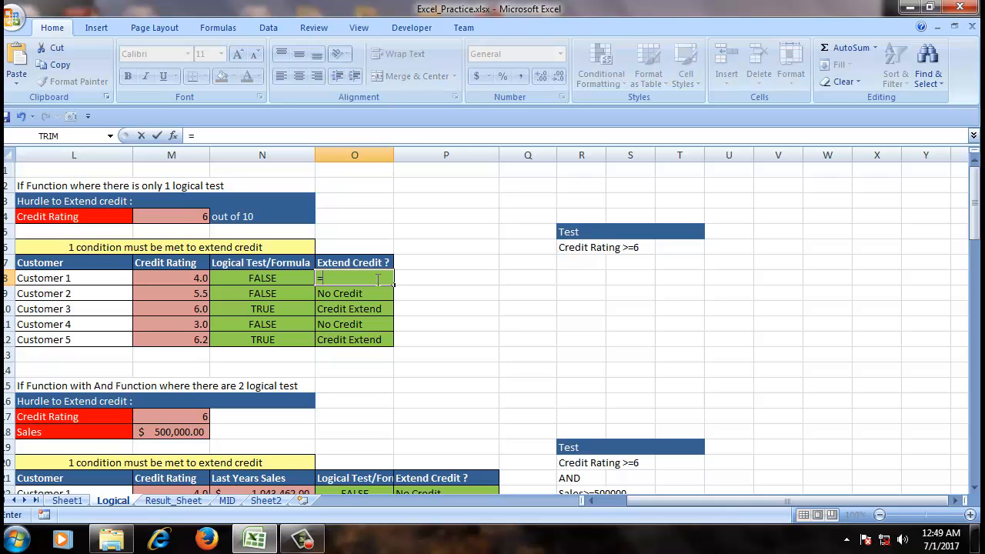
pyautogui.write('if')
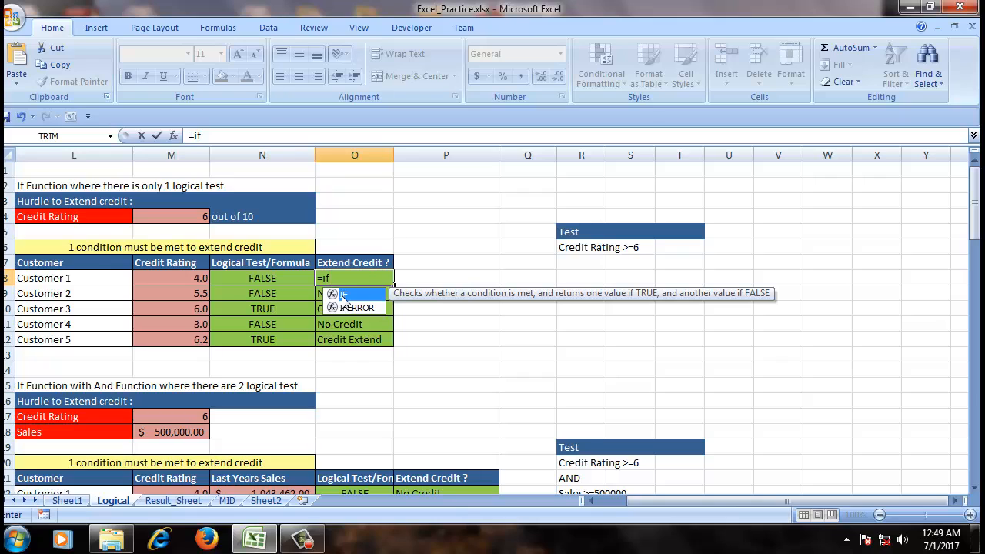
pyautogui.doubleClick(345, 295)
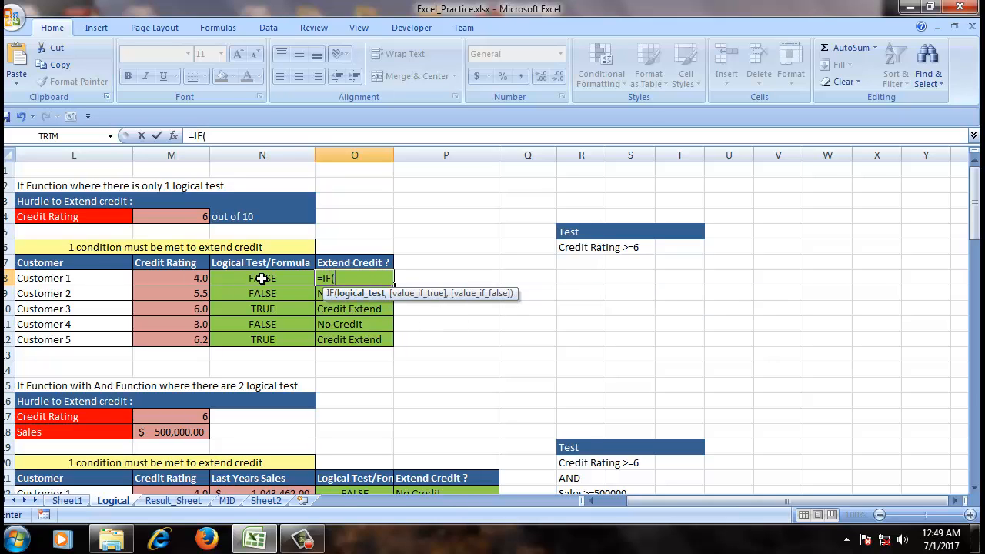
pyautogui.click(180, 278)
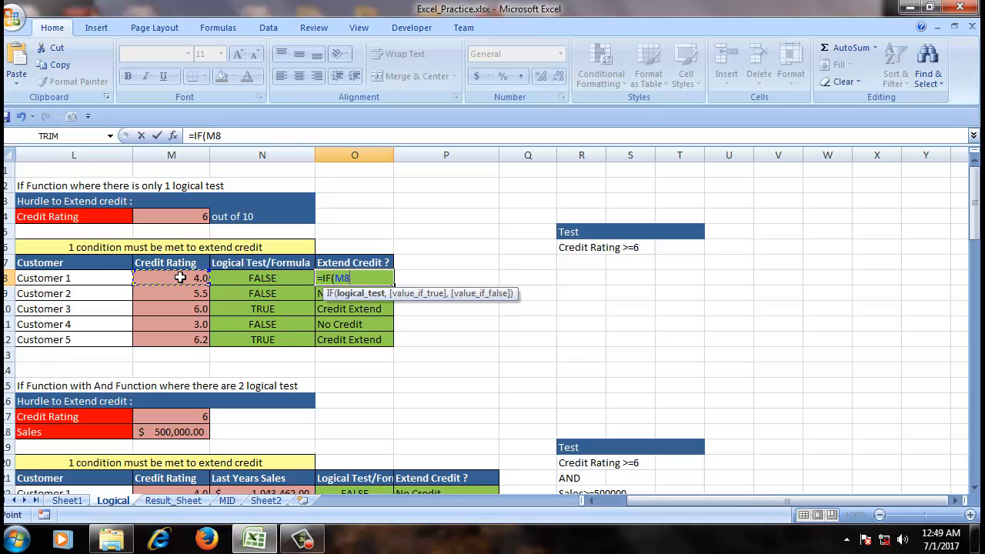
pyautogui.write('>=')
pyautogui.click(197, 216)
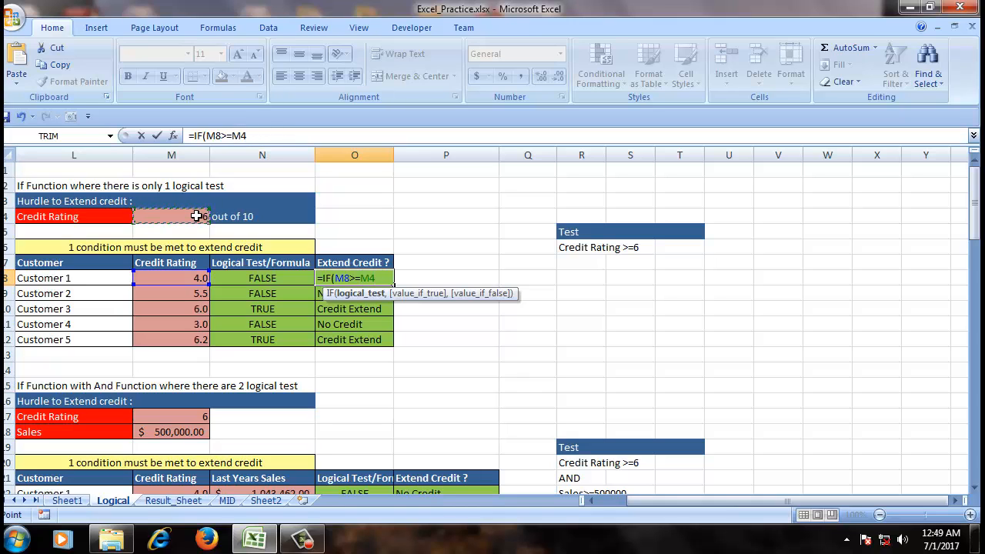
pyautogui.press('F3')
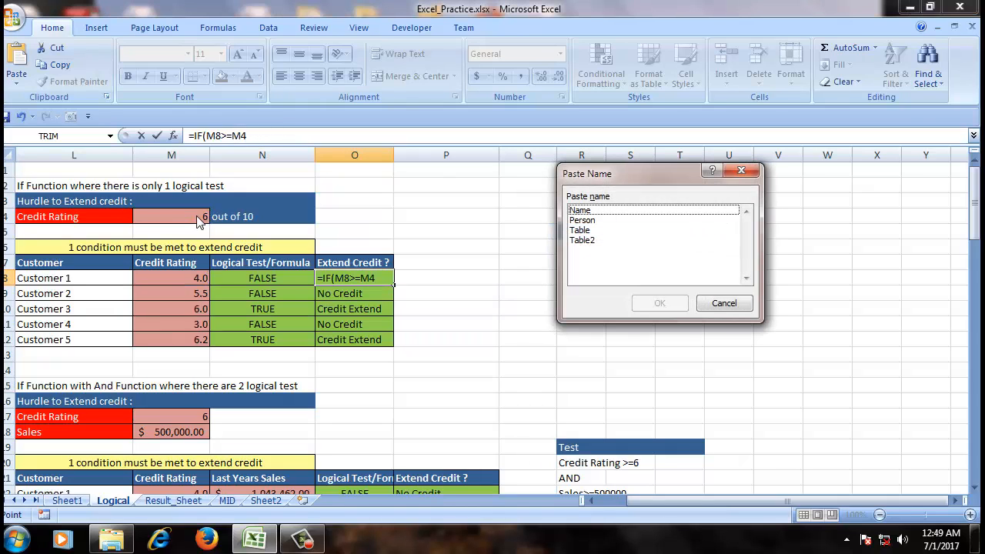
pyautogui.click(724, 302)
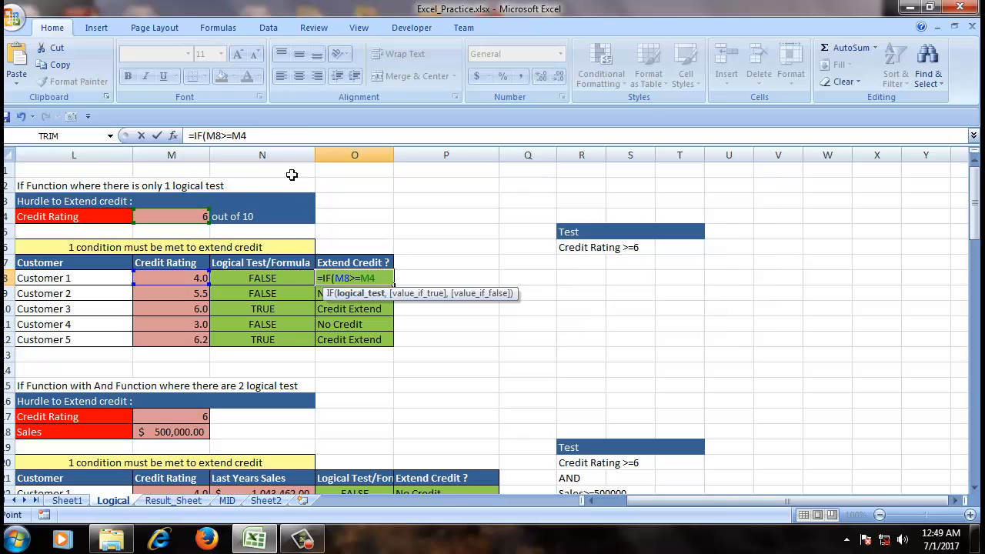
pyautogui.click(260, 136)
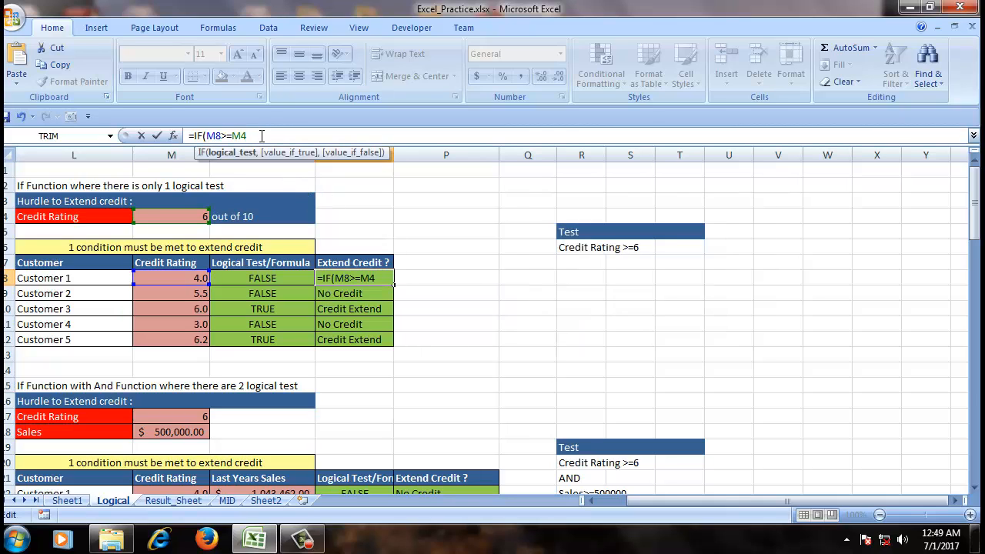
pyautogui.press('F4')
# - Complete the O8 IF formula so it returns "Credit Extend" when true and "No Credit" when false
pyautogui.write(',"')
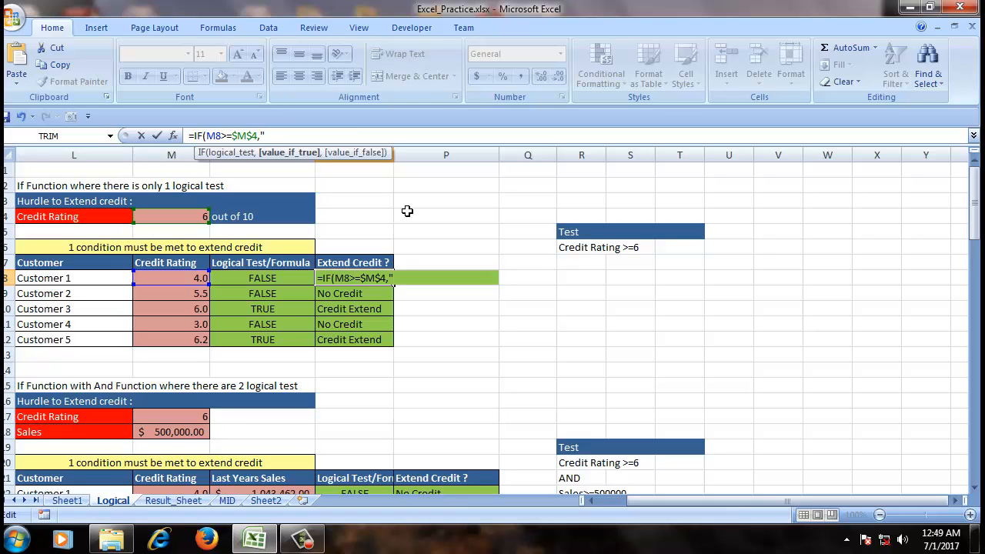
pyautogui.write('Credit Exte')
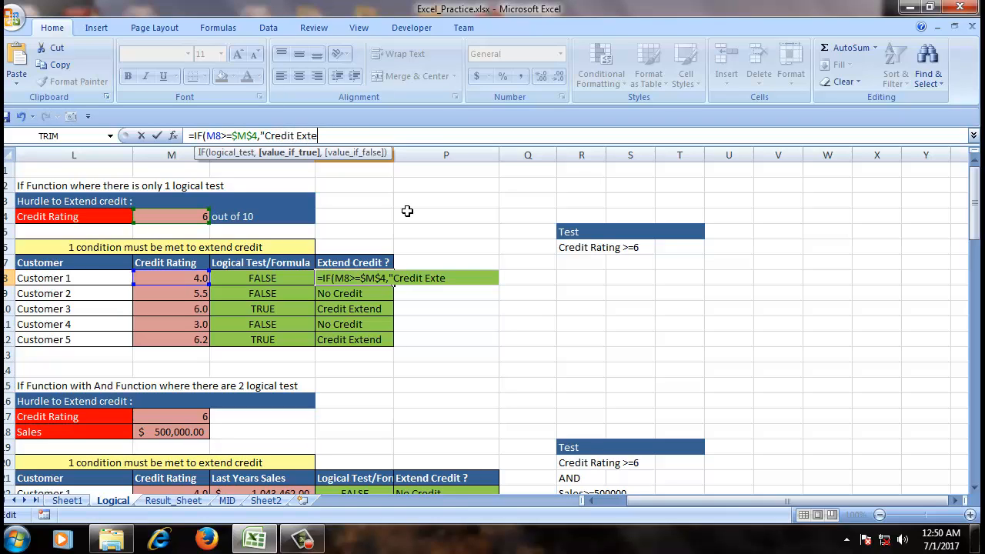
pyautogui.write('nd",')
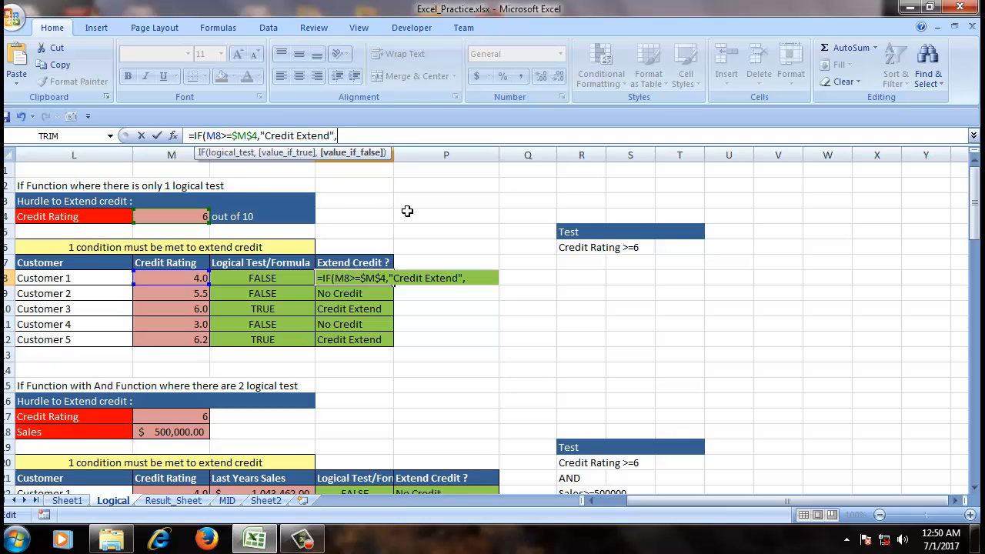
pyautogui.write('"No Credit')
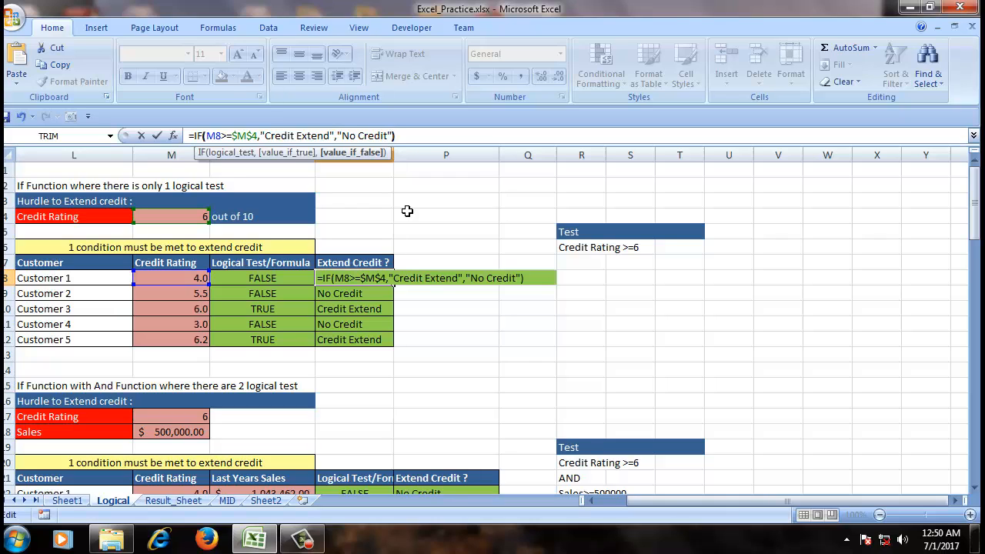
pyautogui.press('Return')
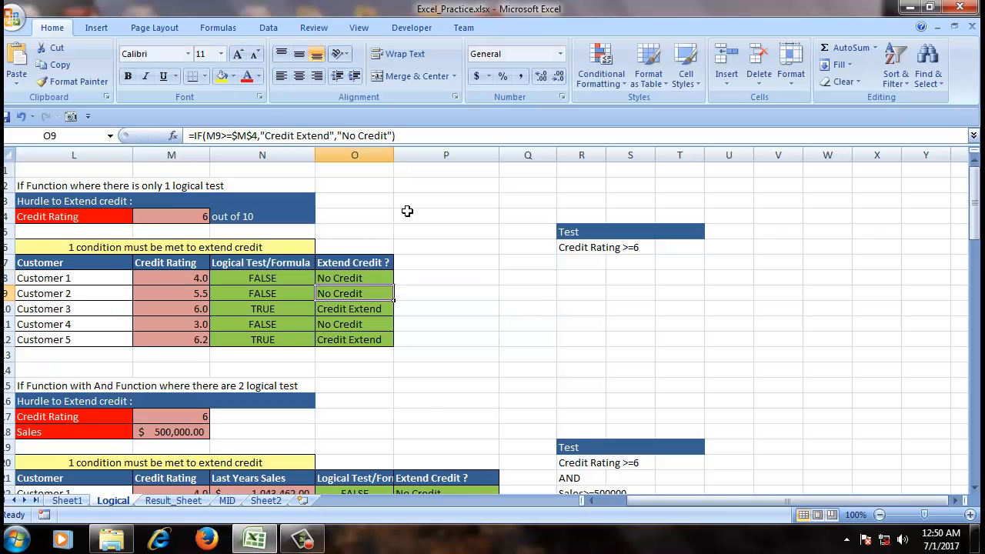
# - Fill Customer 1's Extend Credit formula from O8 down through Customer 5 in O12
pyautogui.click(361, 278)
pyautogui.moveTo(395, 284); pyautogui.dragTo(398, 339)
pyautogui.click(453, 289)
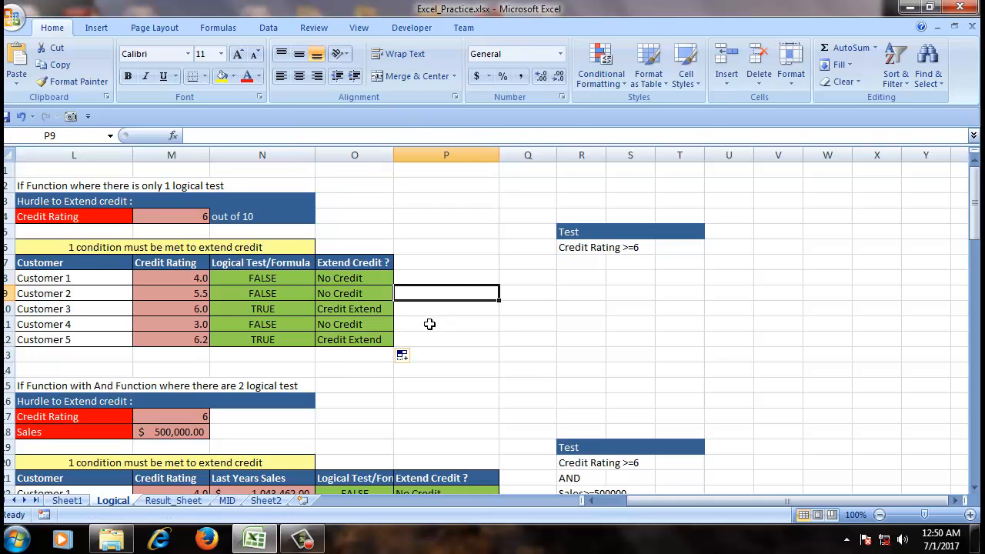
# - Examine the existing AND formula in O23 and the IF formula in P22 of the two-test credit table
pyautogui.click(352, 281)
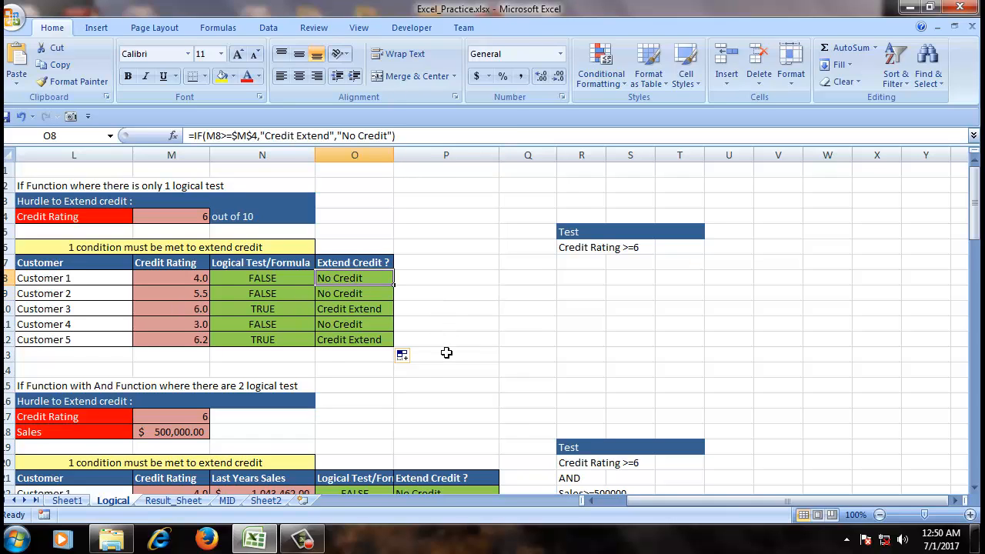
pyautogui.scroll(-3, 446, 353)
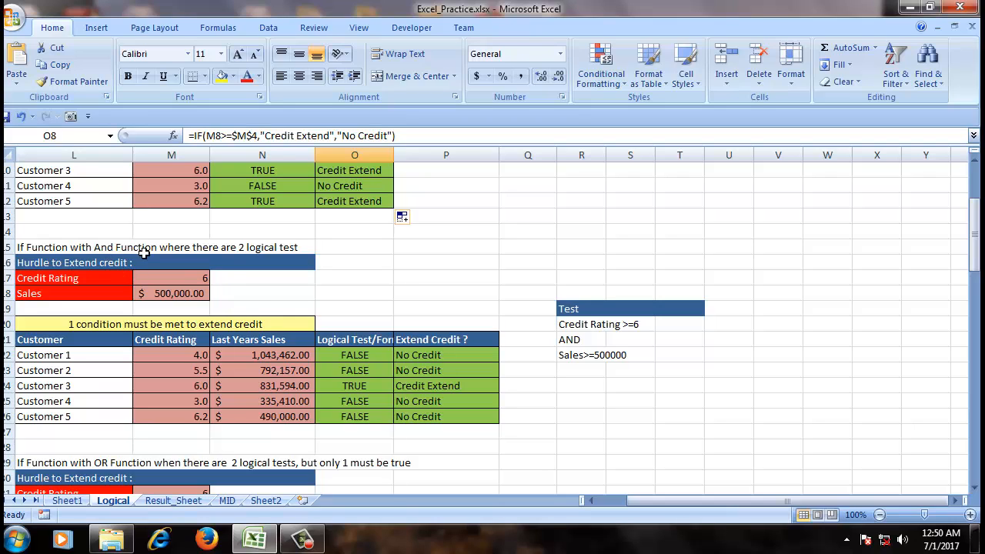
pyautogui.click(347, 371)
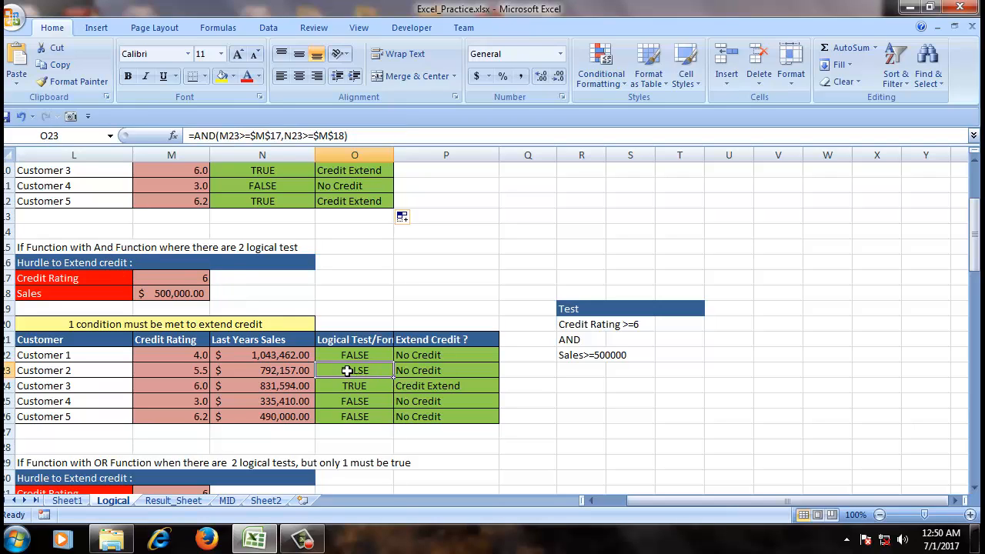
pyautogui.click(433, 355)
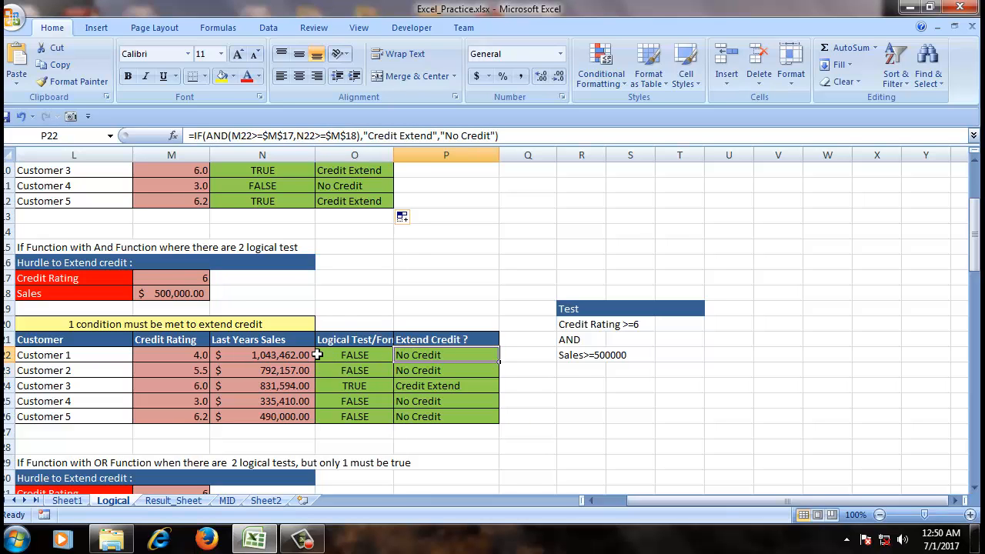
pyautogui.scroll(4, 317, 355)
pyautogui.scroll(-5, 318, 355)
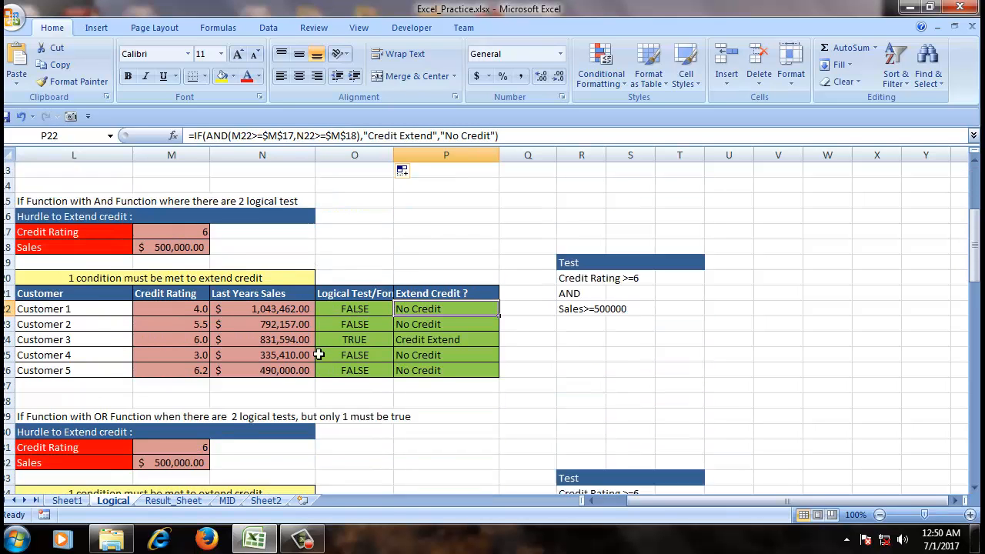
pyautogui.scroll(-1, 318, 355)
pyautogui.scroll(1, 317, 353)
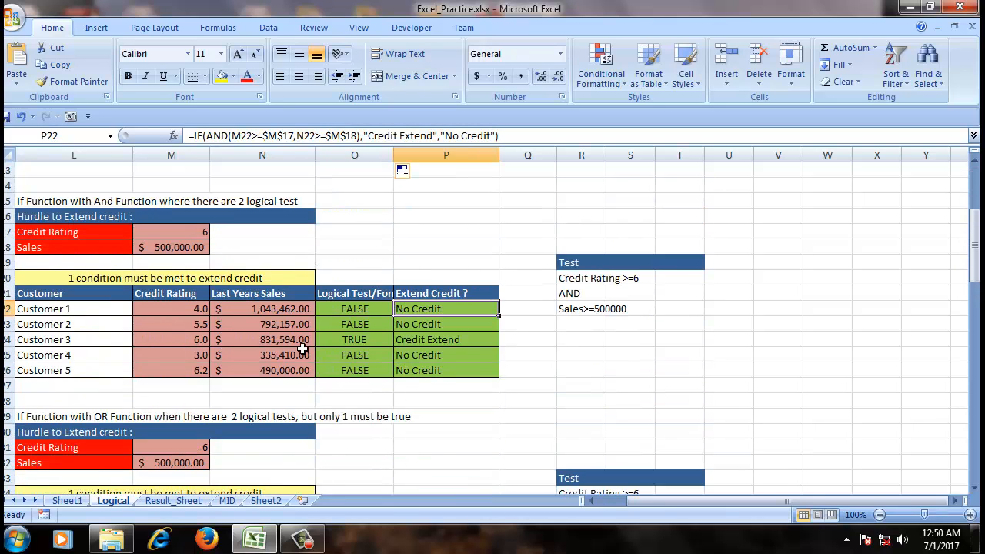
# - Compare the credit rating and sales hurdles in M17 and M18 with the customers' figures and logical test formulas
pyautogui.click(187, 234)
pyautogui.click(173, 248)
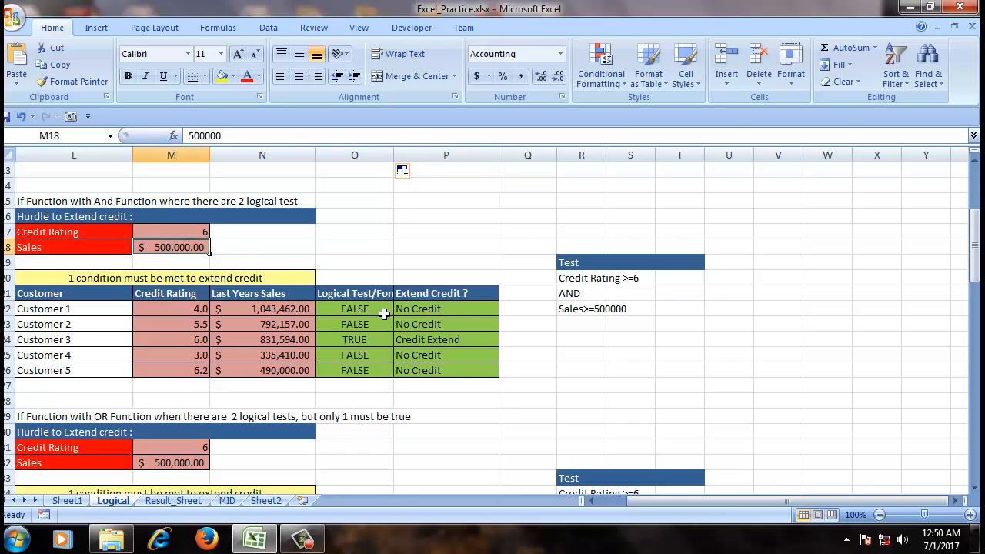
pyautogui.click(272, 311)
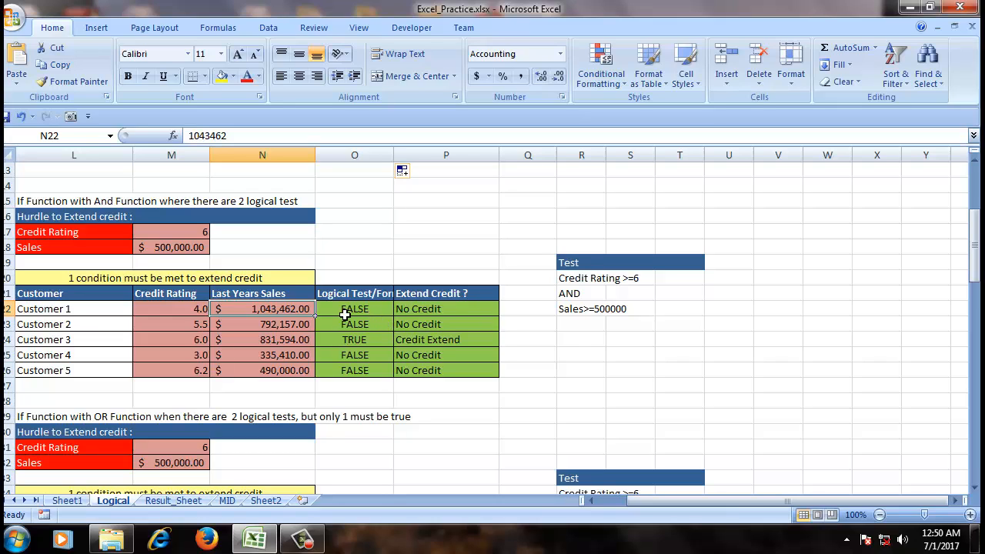
pyautogui.click(385, 312)
pyautogui.click(364, 357)
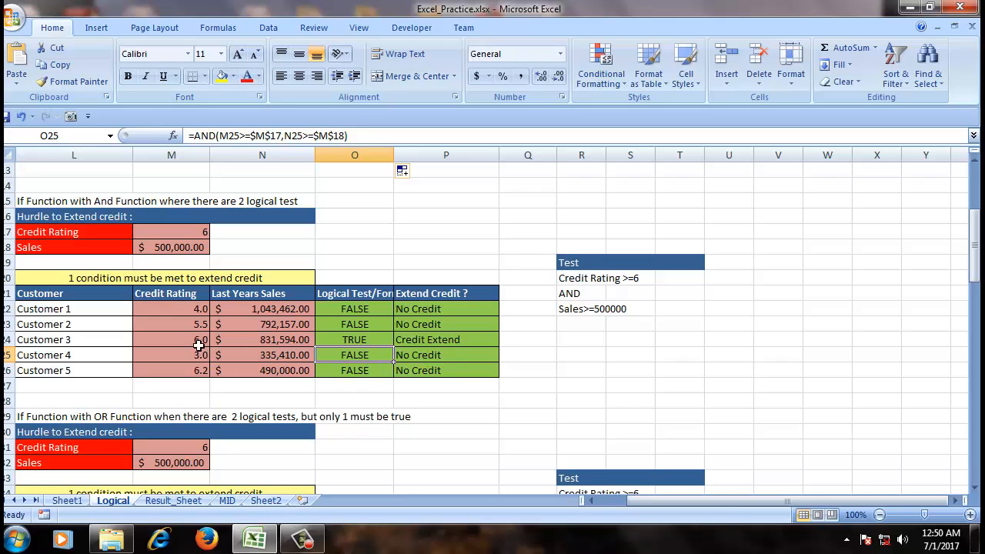
pyautogui.click(363, 342)
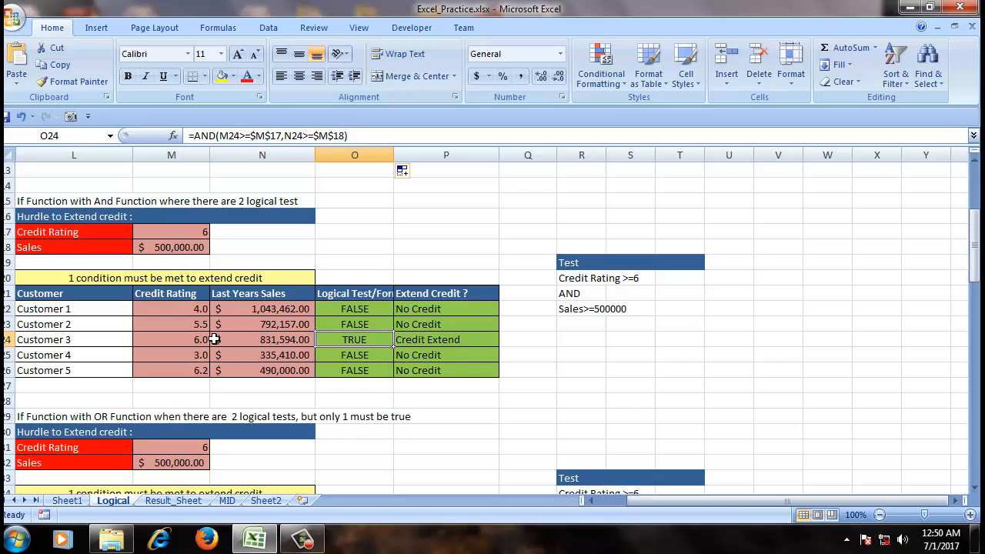
pyautogui.click(300, 310)
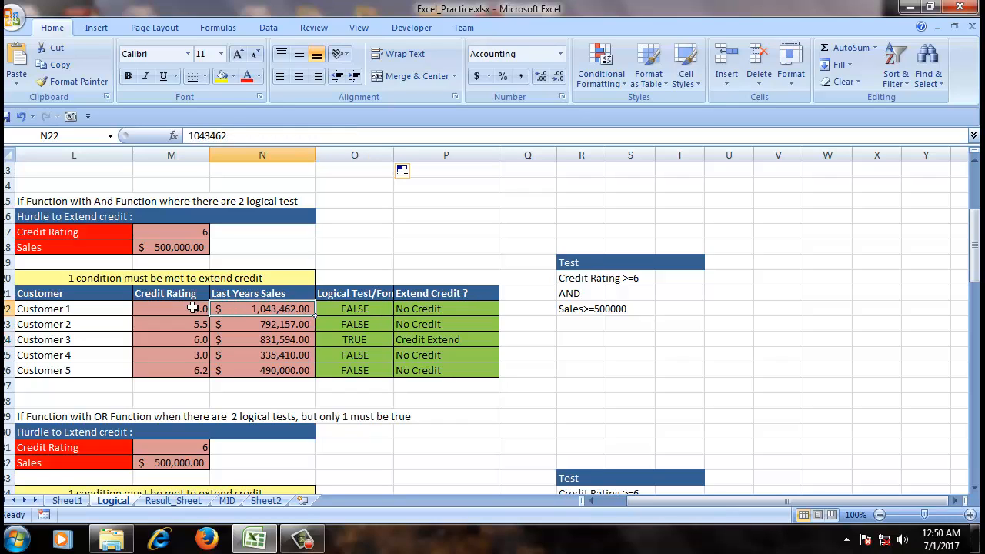
pyautogui.click(192, 309)
# - Start an AND formula in Customer 1's logical test cell O22 with the first condition M22>=$M$17
pyautogui.click(363, 305)
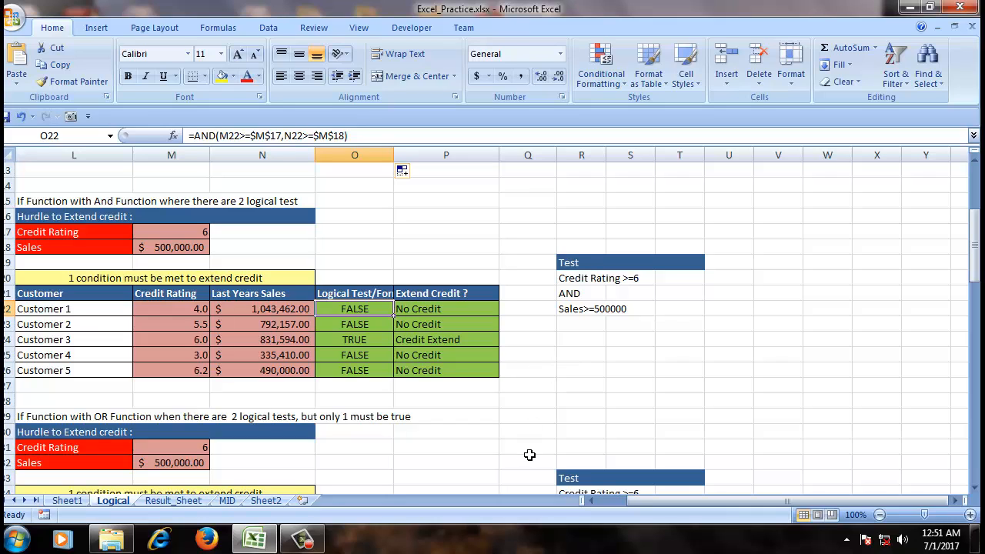
pyautogui.write('=')
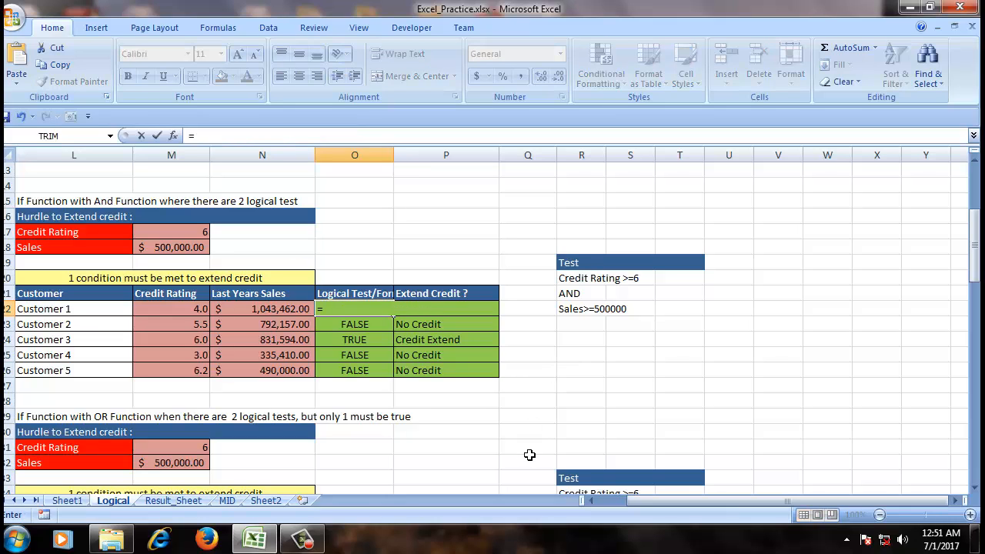
pyautogui.write('and')
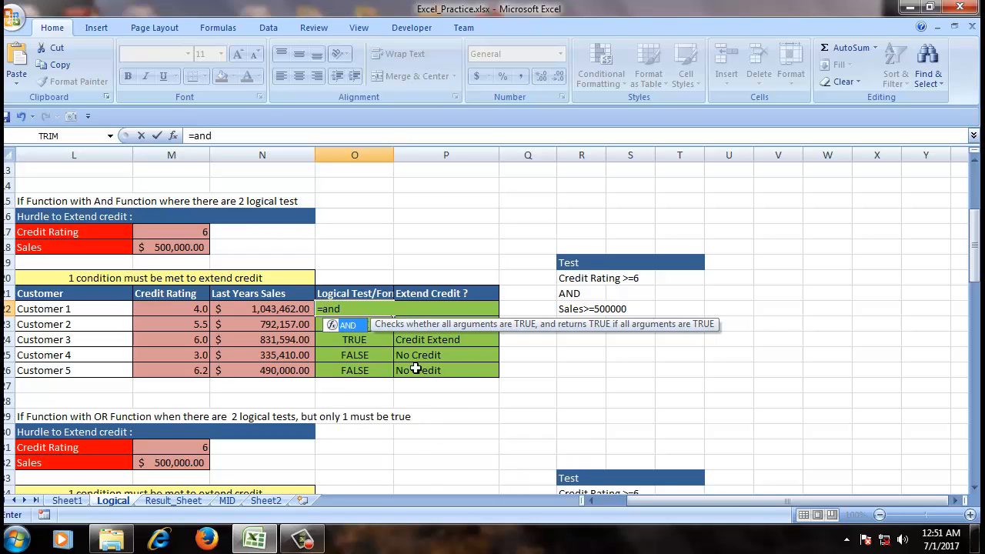
pyautogui.doubleClick(349, 327)
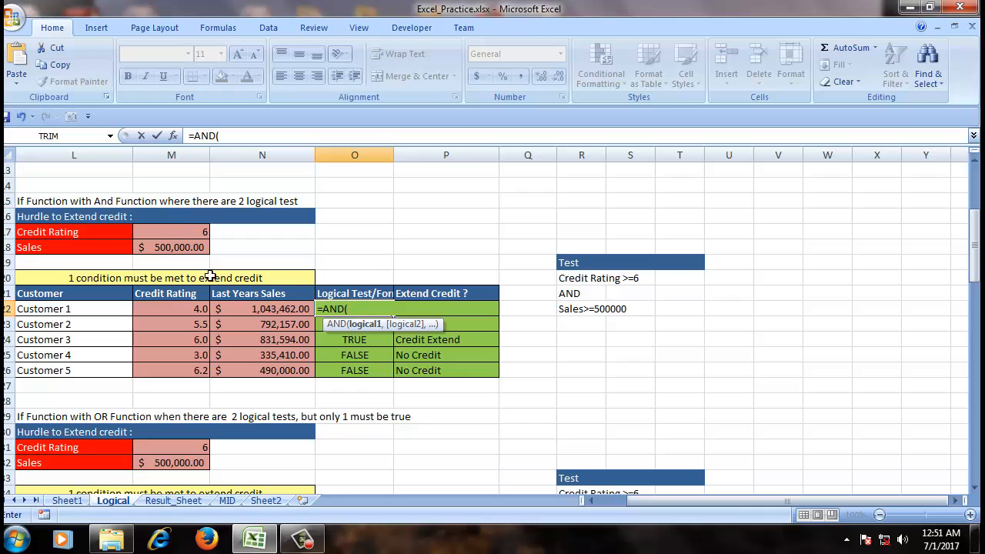
pyautogui.click(190, 309)
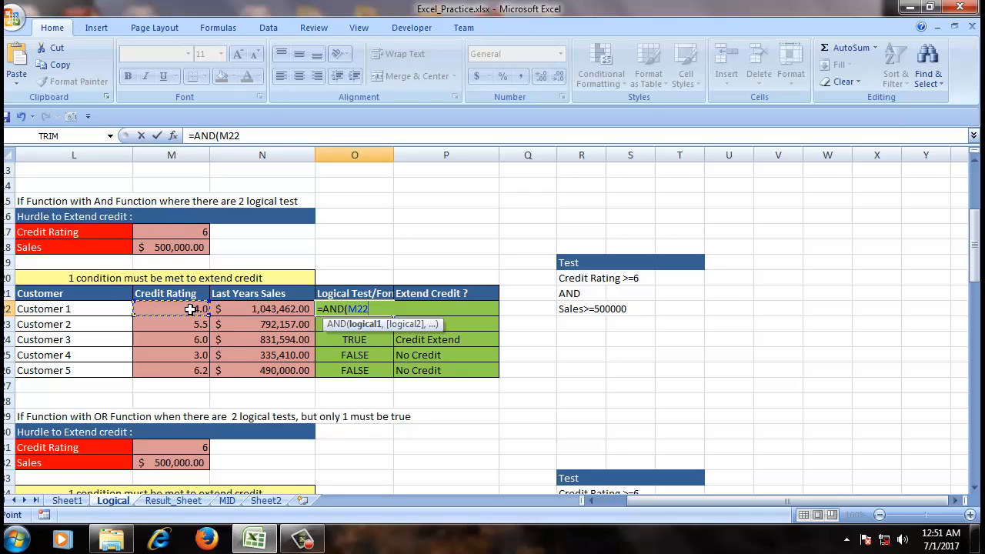
pyautogui.write('>=')
pyautogui.click(185, 232)
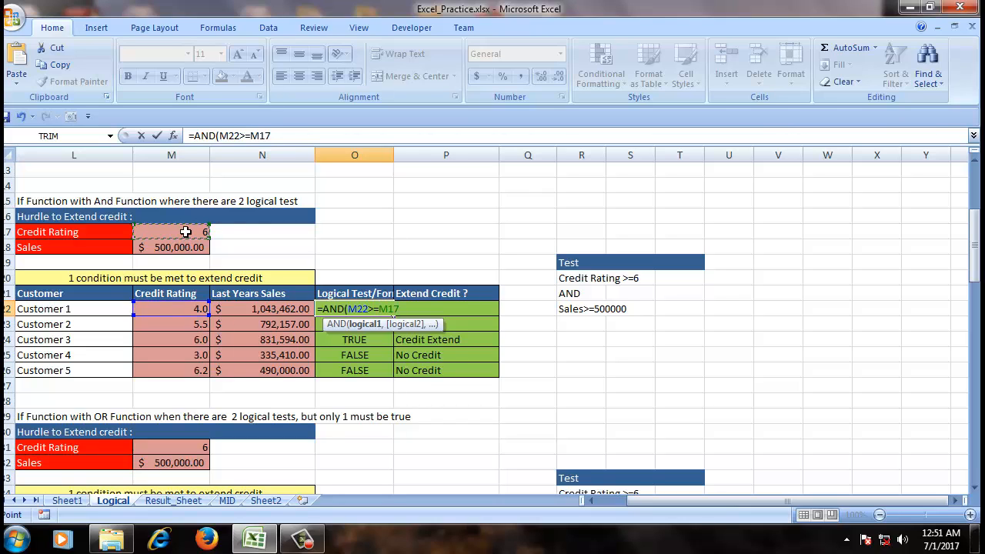
pyautogui.press('F4')
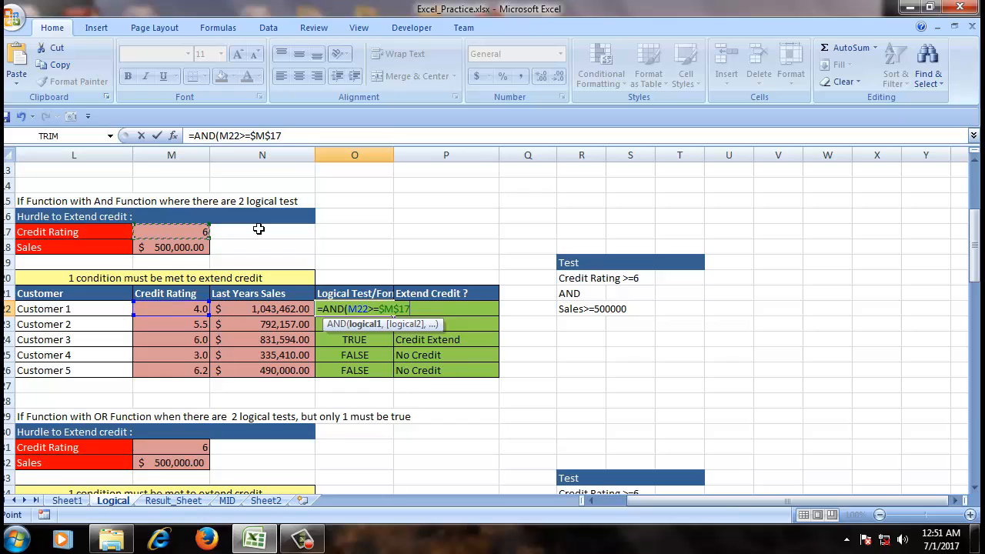
pyautogui.write(',')
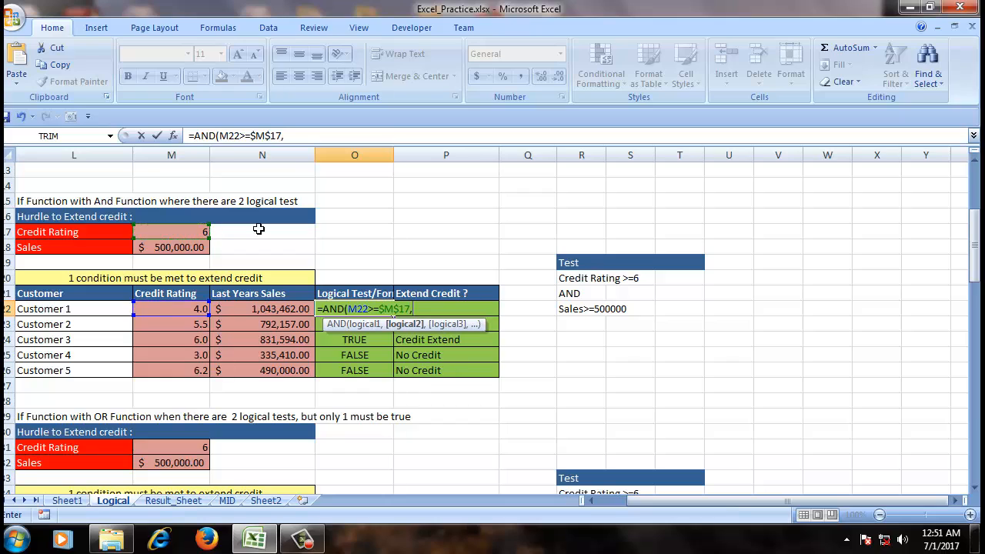
# - Complete the O22 AND formula with the second condition N22>=$M$18
pyautogui.click(272, 309)
pyautogui.click(168, 248)
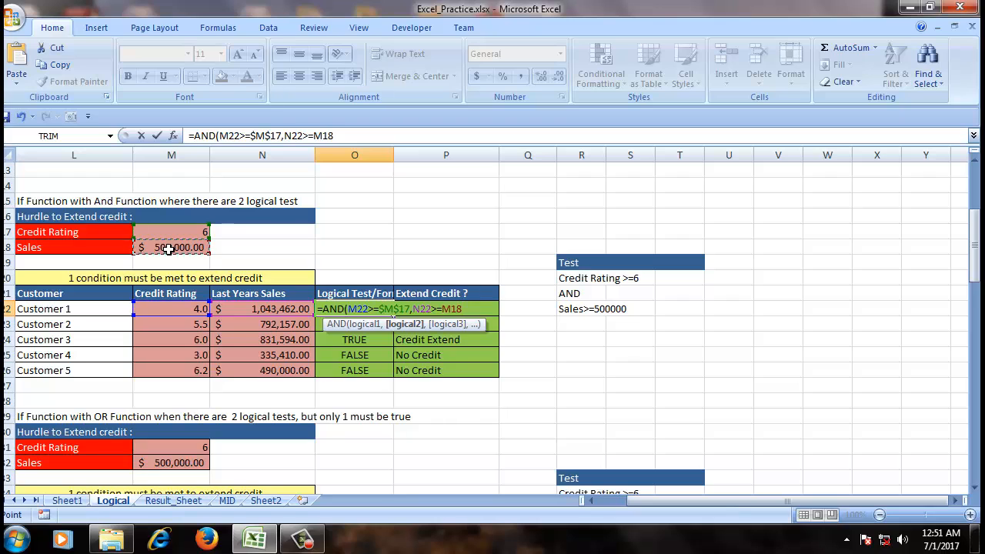
pyautogui.press('F3')
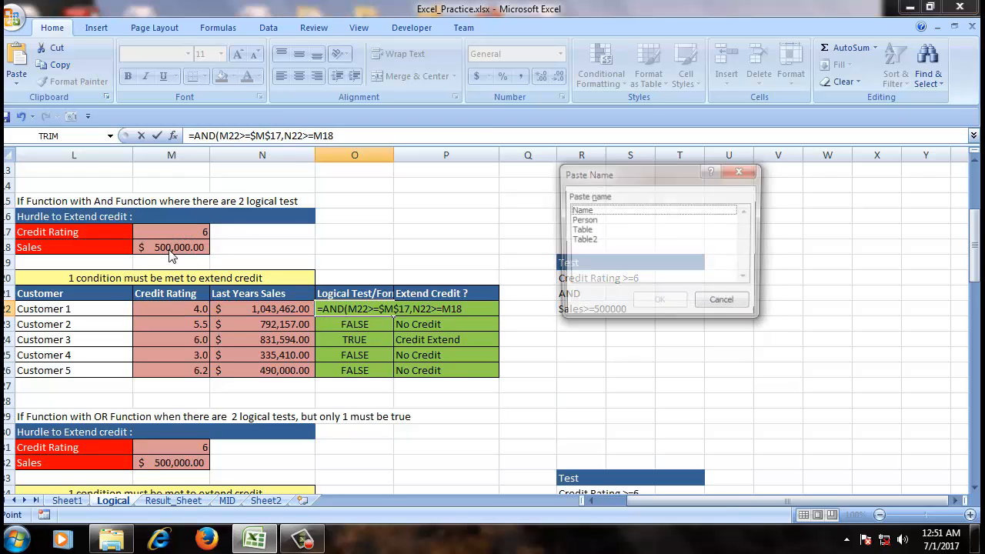
pyautogui.click(720, 305)
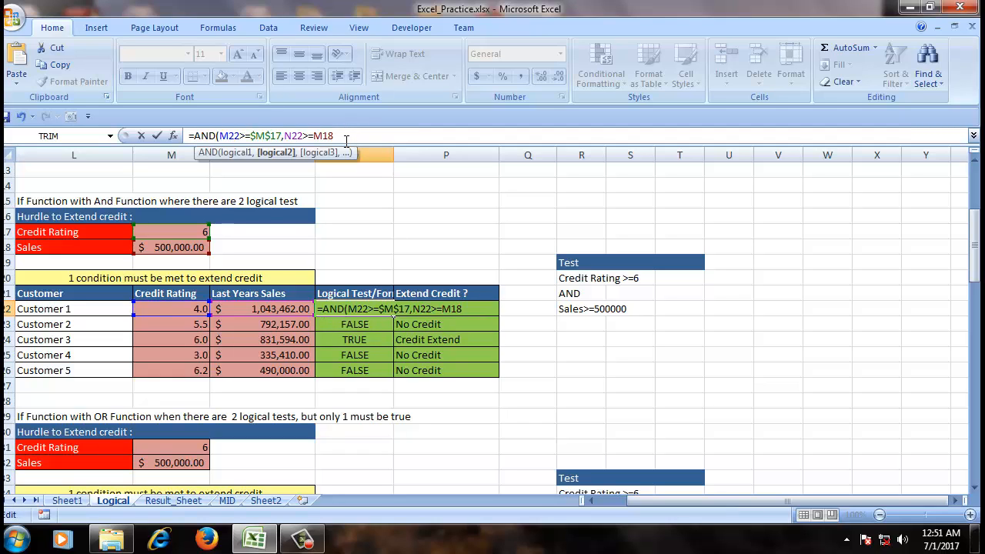
pyautogui.press('F4')
pyautogui.write(')')
pyautogui.press('Return')
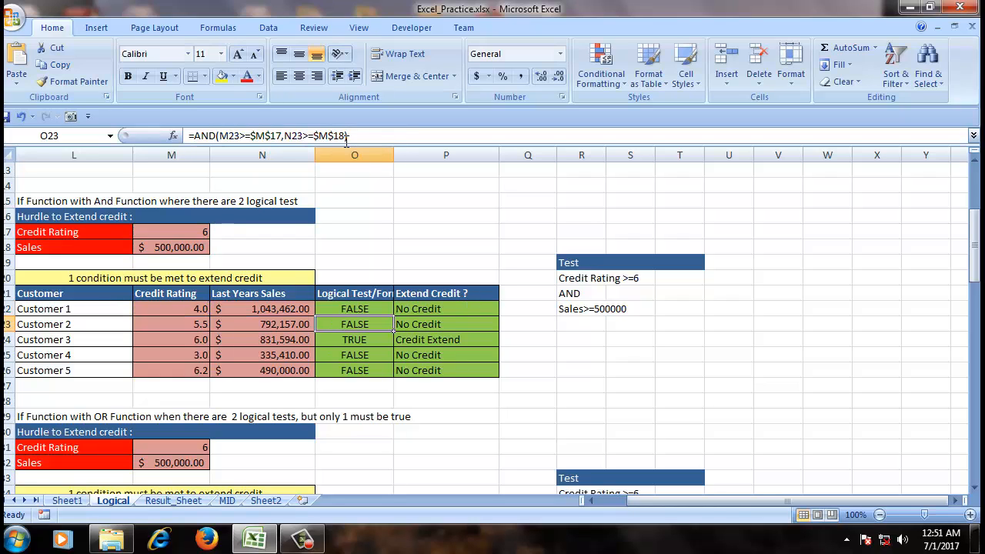
# - Fill Customer 1's AND formula from O22 down through Customer 5 in O26
pyautogui.click(372, 313)
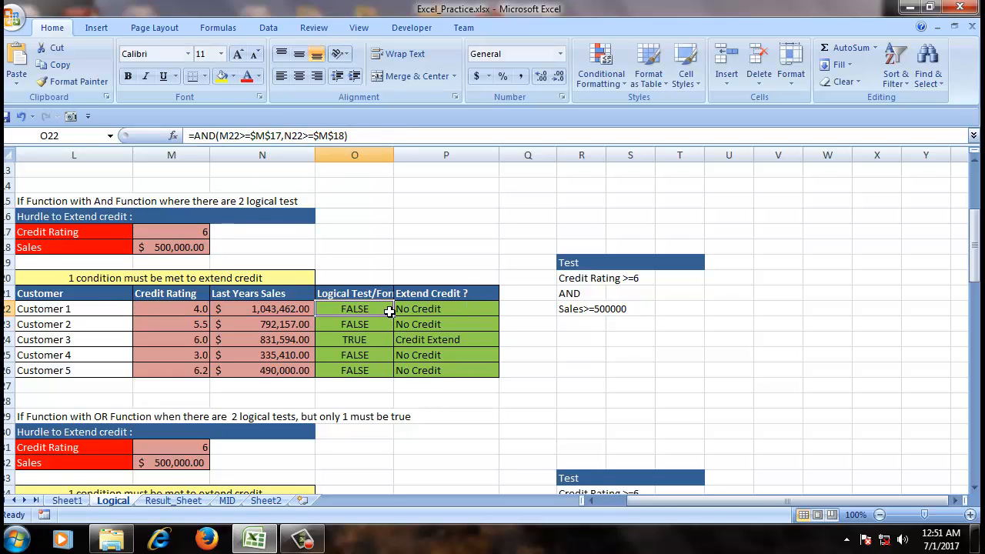
pyautogui.moveTo(393, 316); pyautogui.dragTo(387, 374)
pyautogui.click(373, 344)
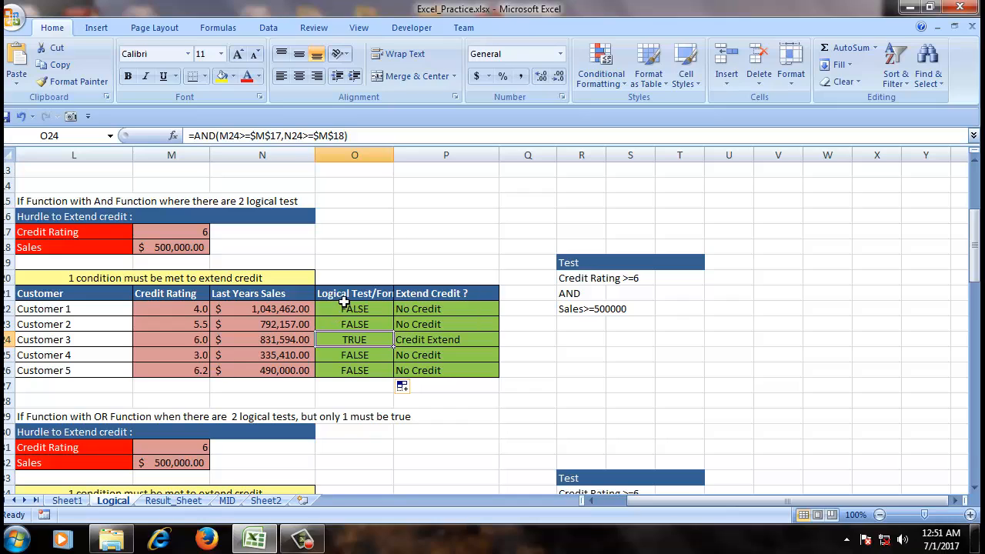
# - Check Customer 1's and Customer 3's credit ratings and last year's sales against the hurdles, and review Customer 3's logical test in O24
pyautogui.click(269, 310)
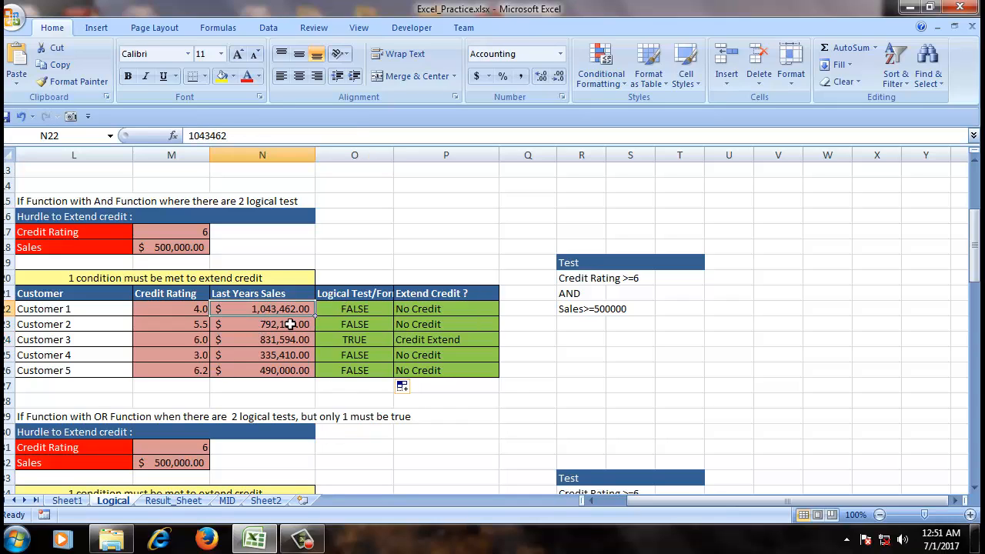
pyautogui.click(177, 312)
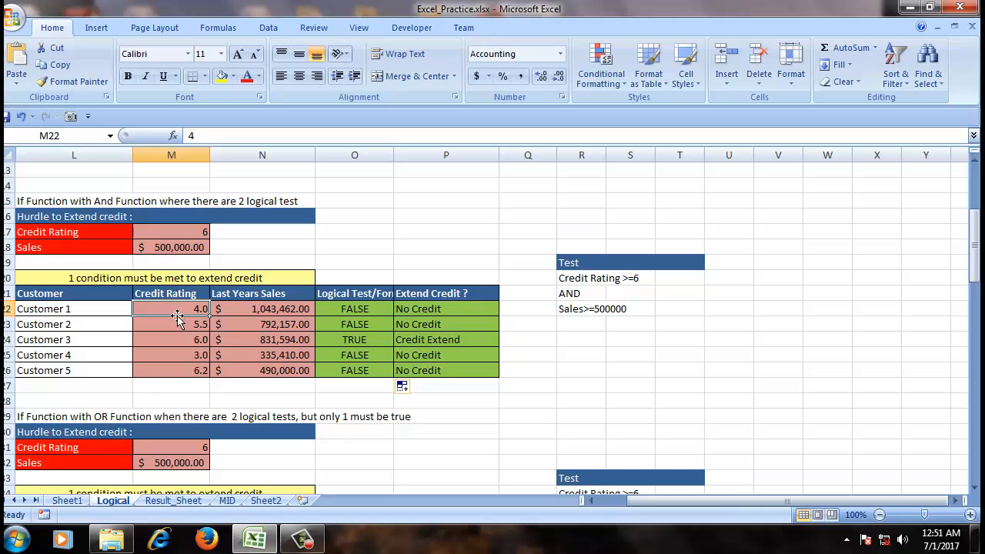
pyautogui.click(275, 343)
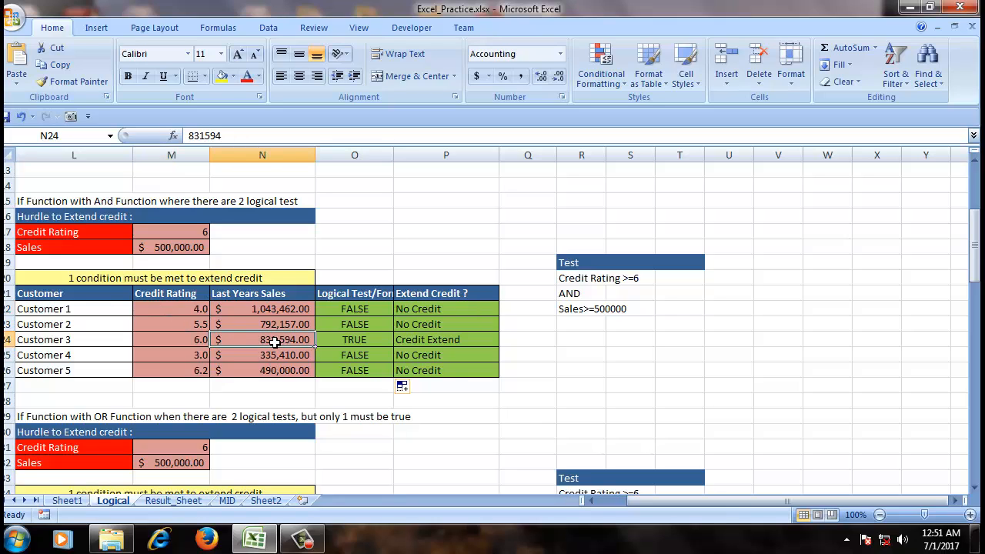
pyautogui.click(47, 342)
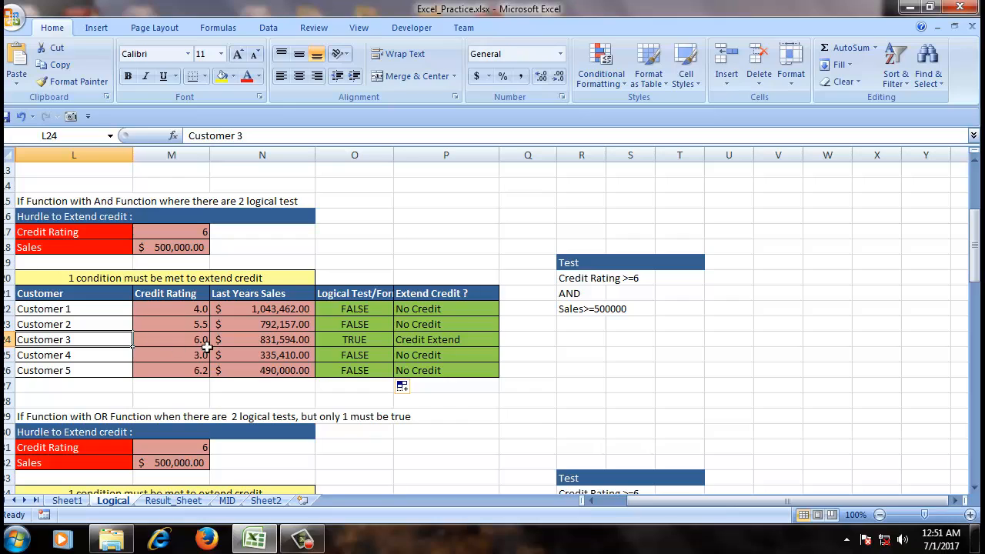
pyautogui.press('Right')
pyautogui.press('Right')
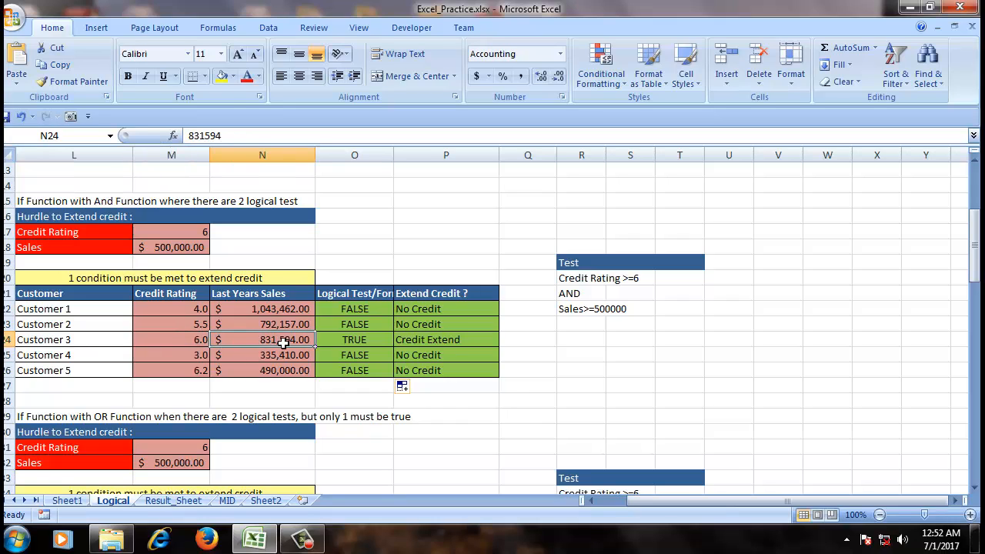
pyautogui.click(205, 342)
pyautogui.click(267, 340)
pyautogui.click(378, 343)
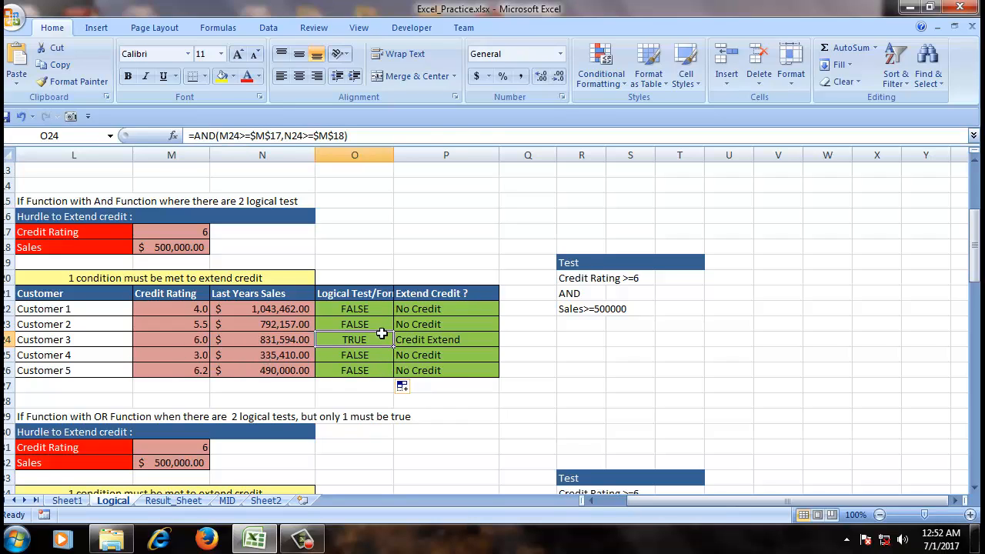
# - Start an IF formula in Customer 1's Extend Credit cell P22 with a nested AND whose first condition is M22>=$M$17
pyautogui.click(420, 309)
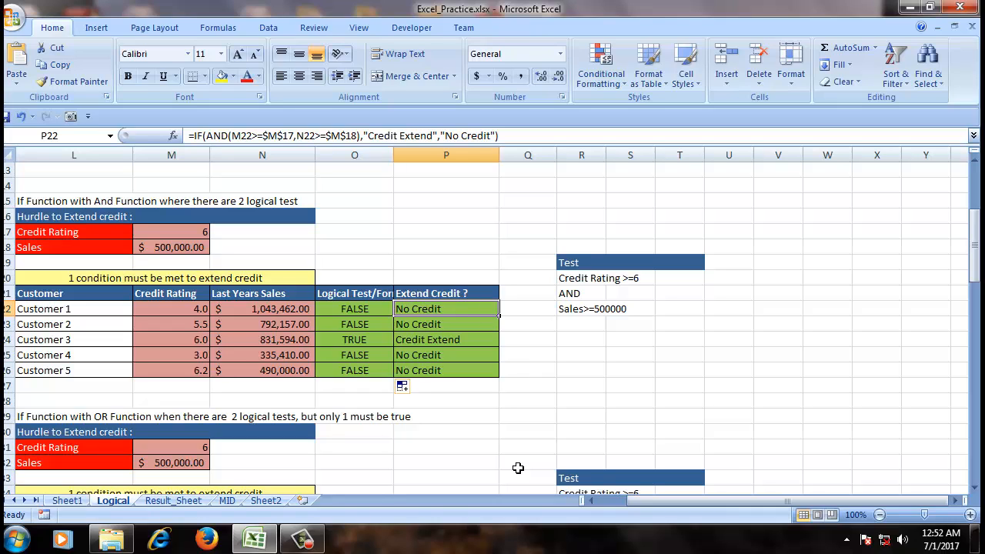
pyautogui.write('=if')
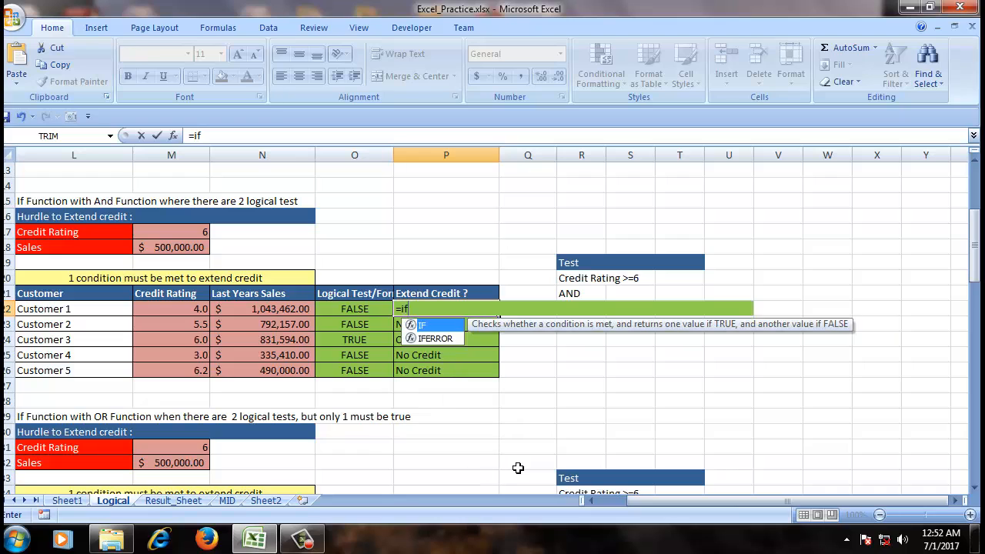
pyautogui.write('(')
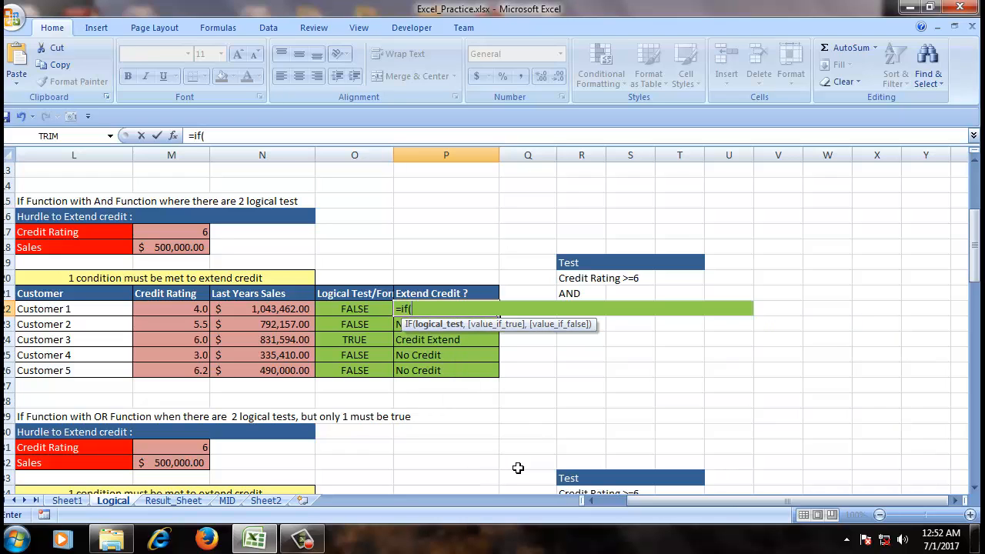
pyautogui.write('an d')
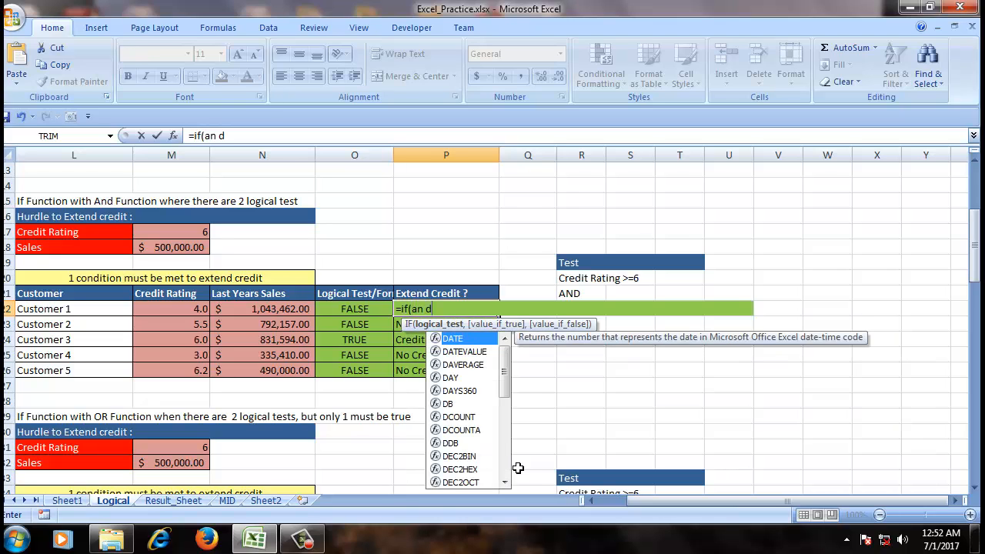
pyautogui.press('BackSpace')
pyautogui.press('BackSpace')
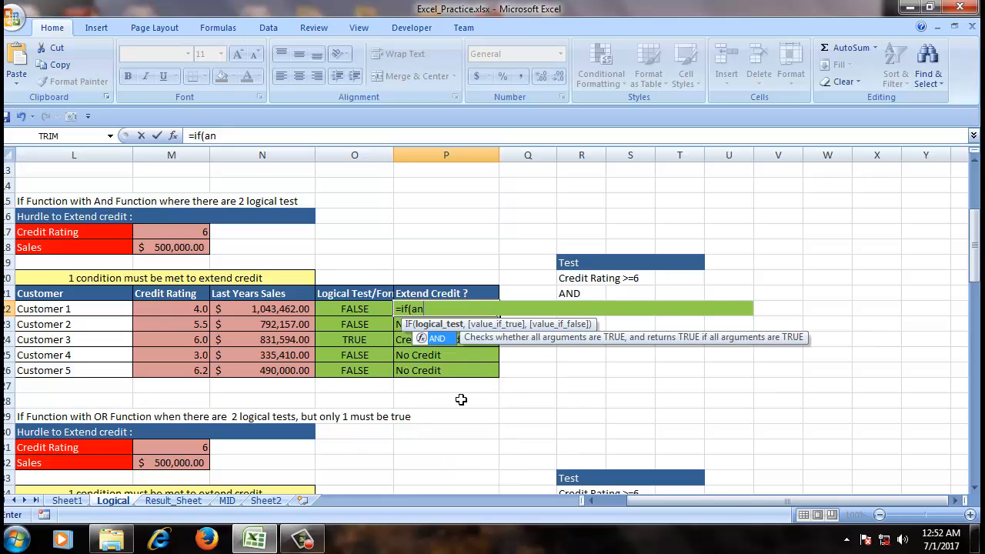
pyautogui.doubleClick(437, 338)
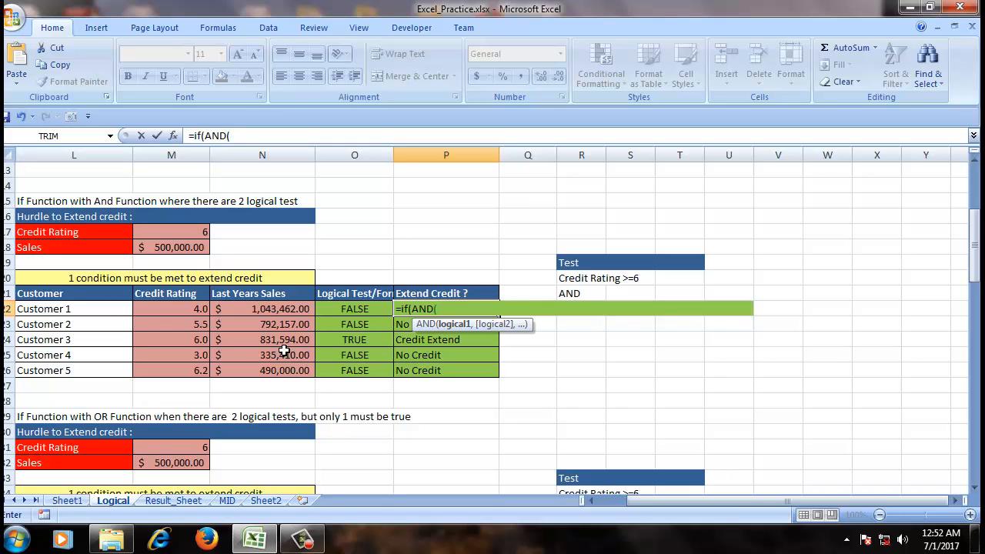
pyautogui.click(191, 308)
pyautogui.write('>=')
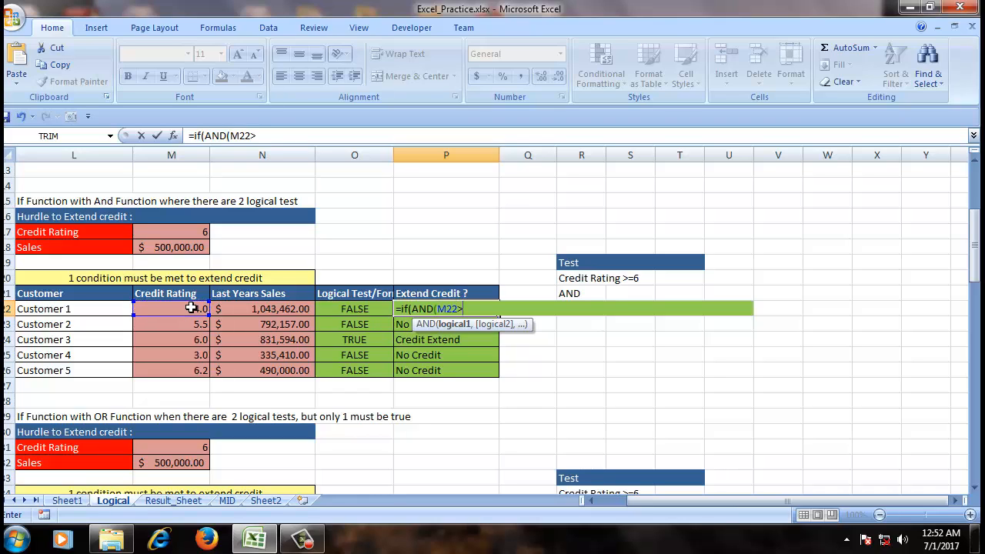
pyautogui.click(183, 234)
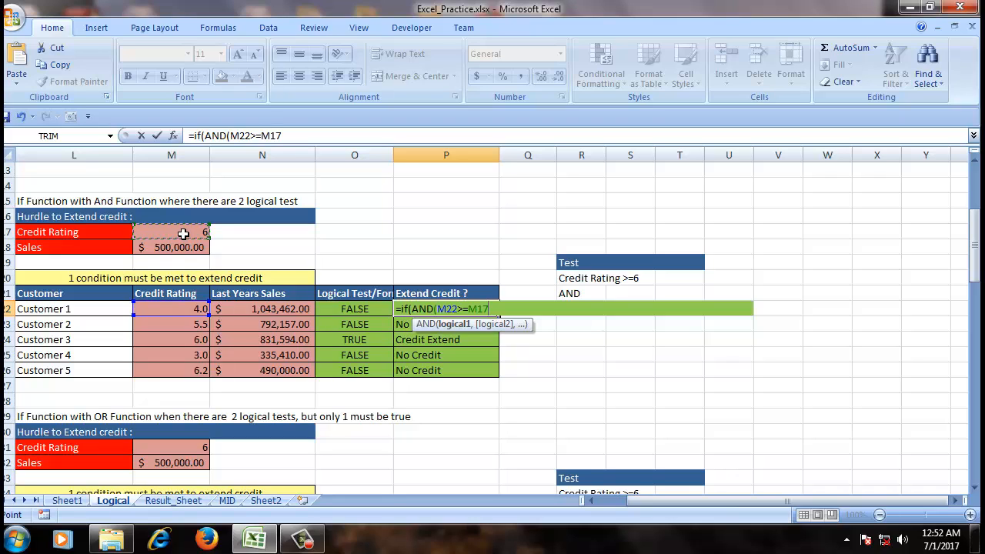
pyautogui.press('F4')
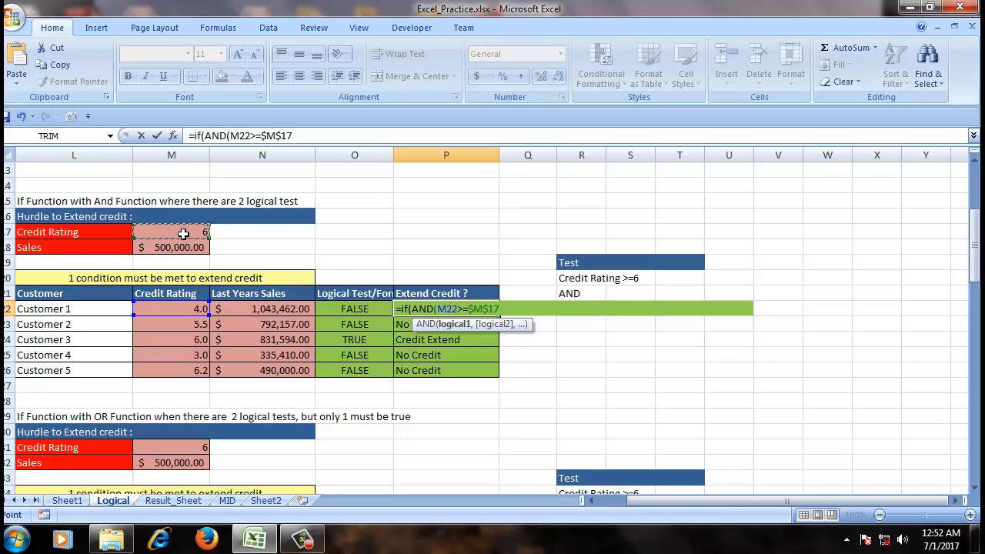
pyautogui.write(',')
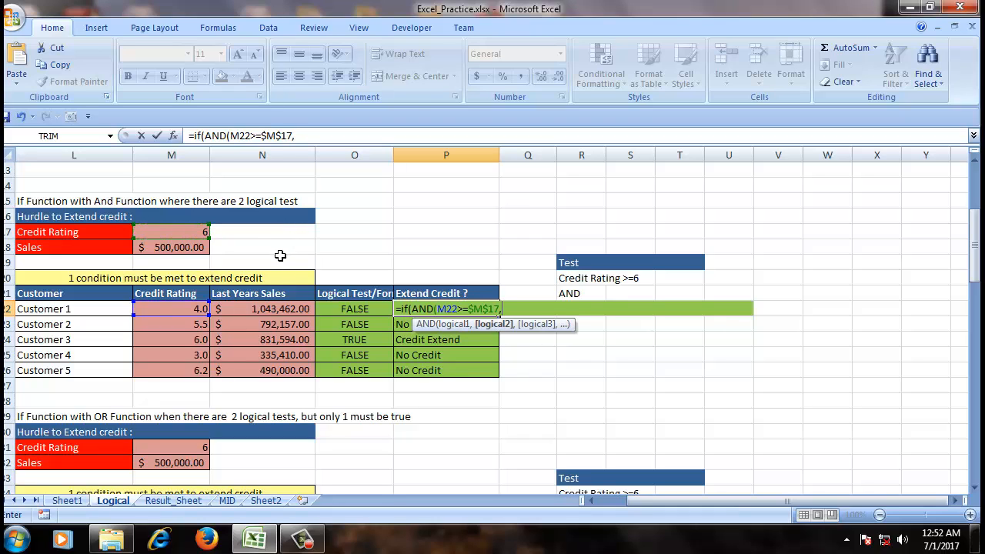
# - Add the second condition N22>=$M$18 to the nested AND in the P22 formula
pyautogui.click(265, 309)
pyautogui.write('>=')
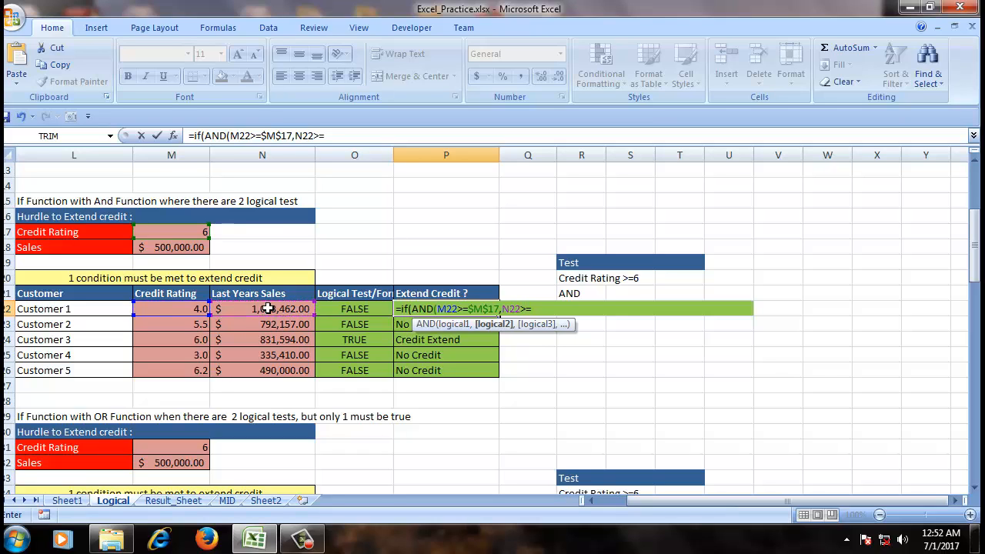
pyautogui.click(184, 247)
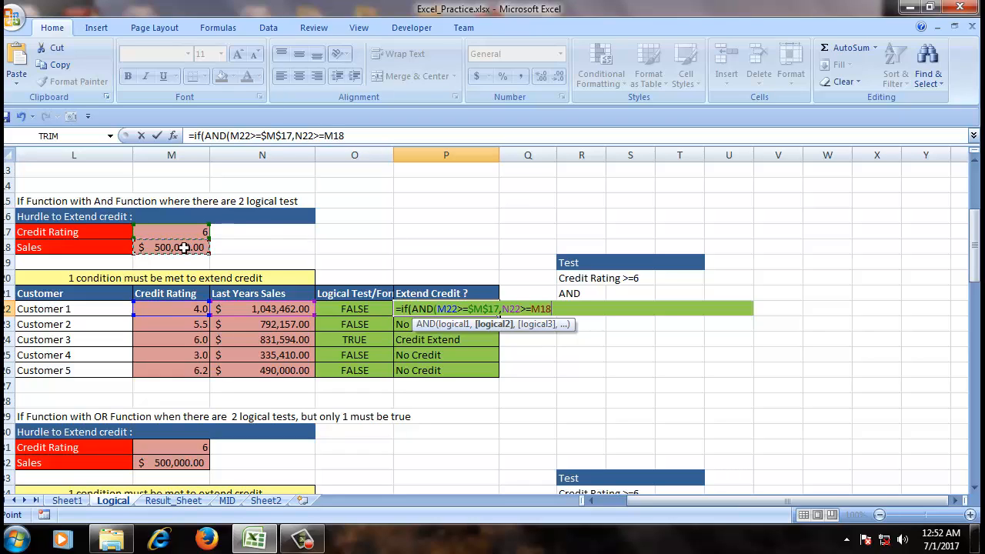
pyautogui.press('F4')
pyautogui.write(',')
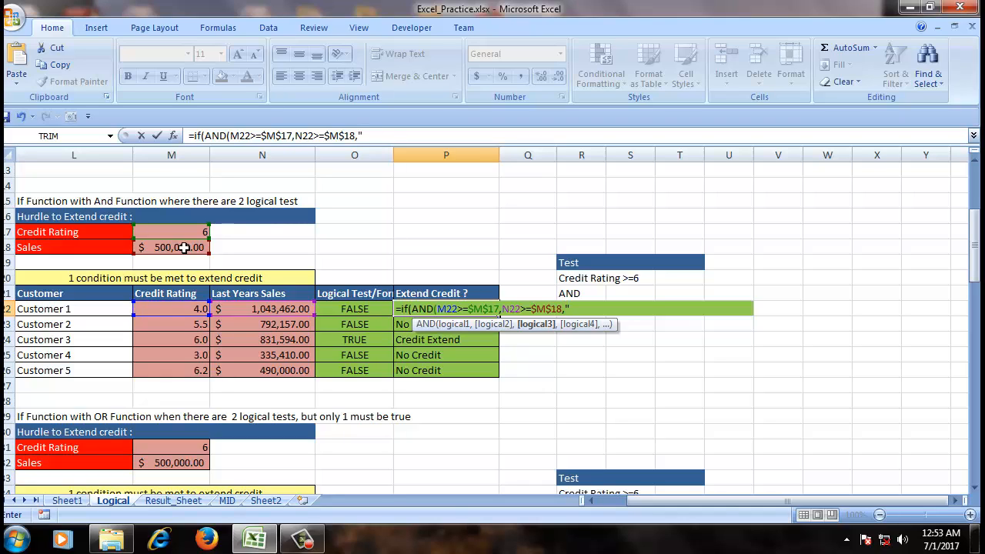
# - Add the results "Credit Extend" and "No Credit" to the P22 formula and try to enter it
pyautogui.write('"Credit Extend')
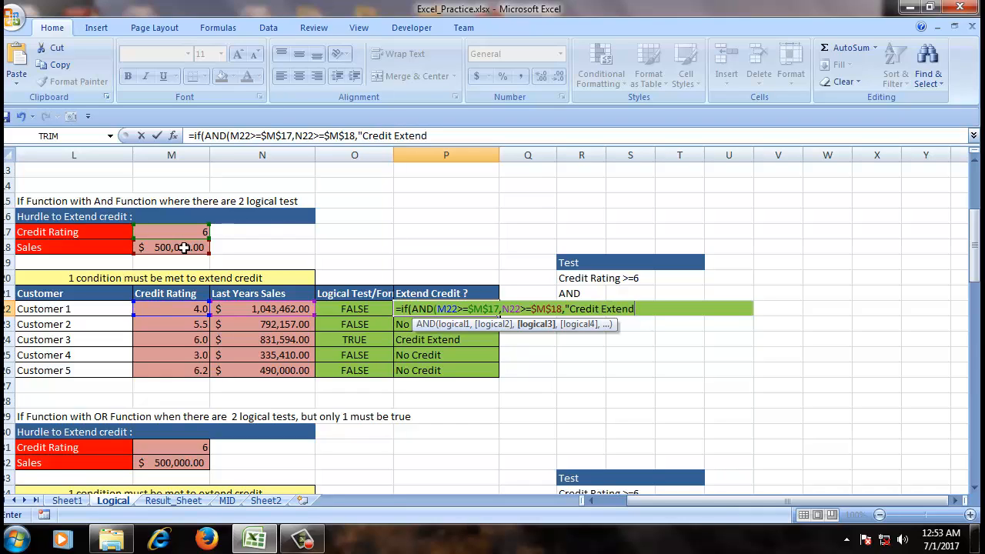
pyautogui.write('",')
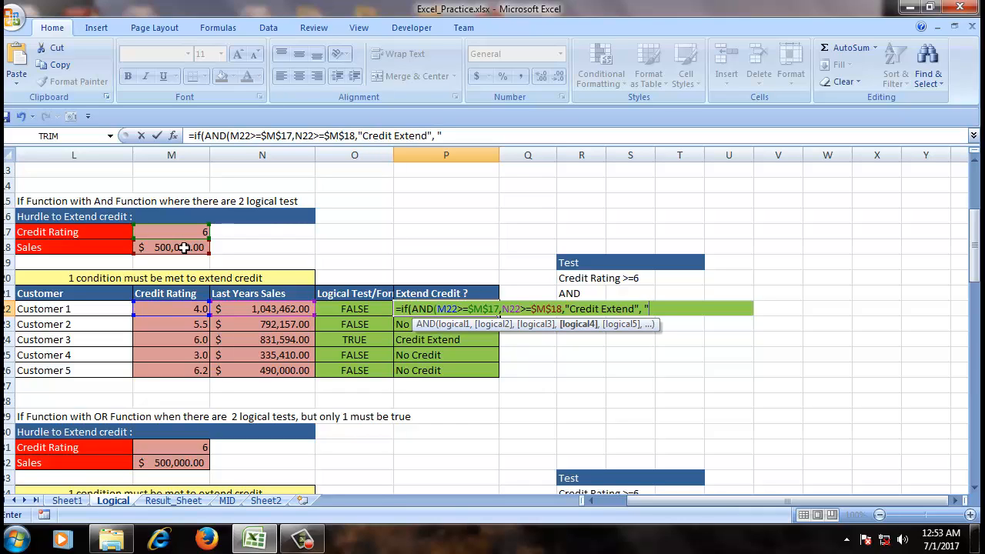
pyautogui.write(' "No Credit')
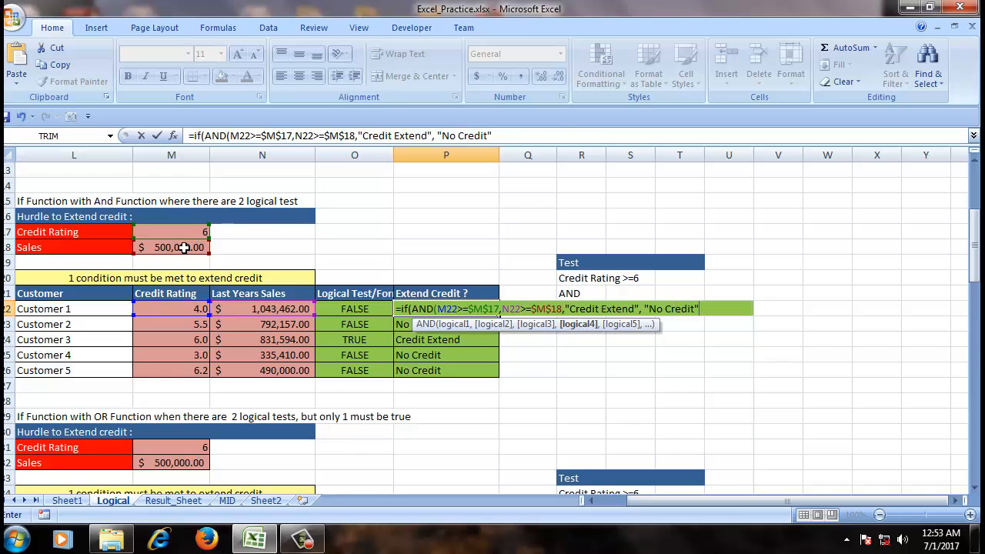
pyautogui.press('Return')
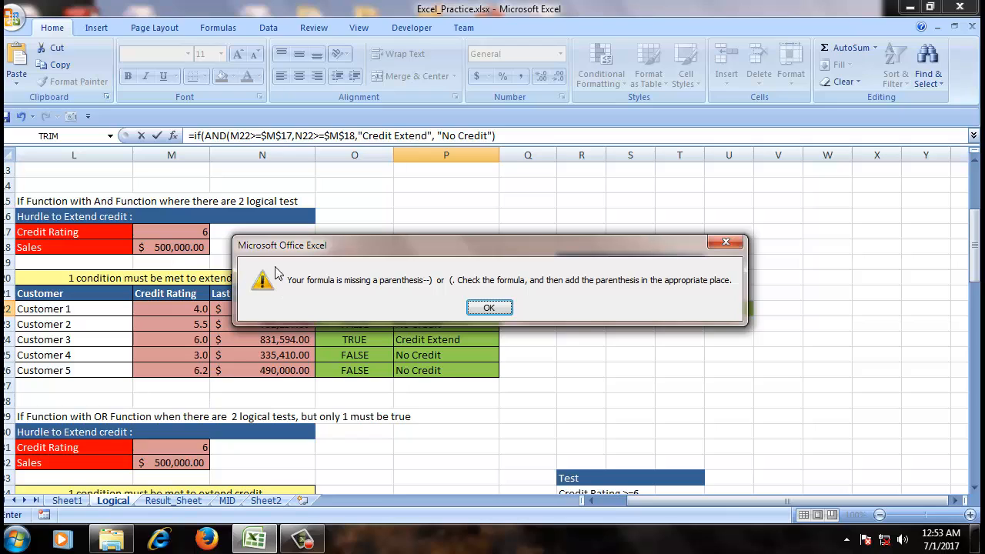
# - Try to repair the P22 formula by adding a comma after "No Credit"
pyautogui.click(501, 309)
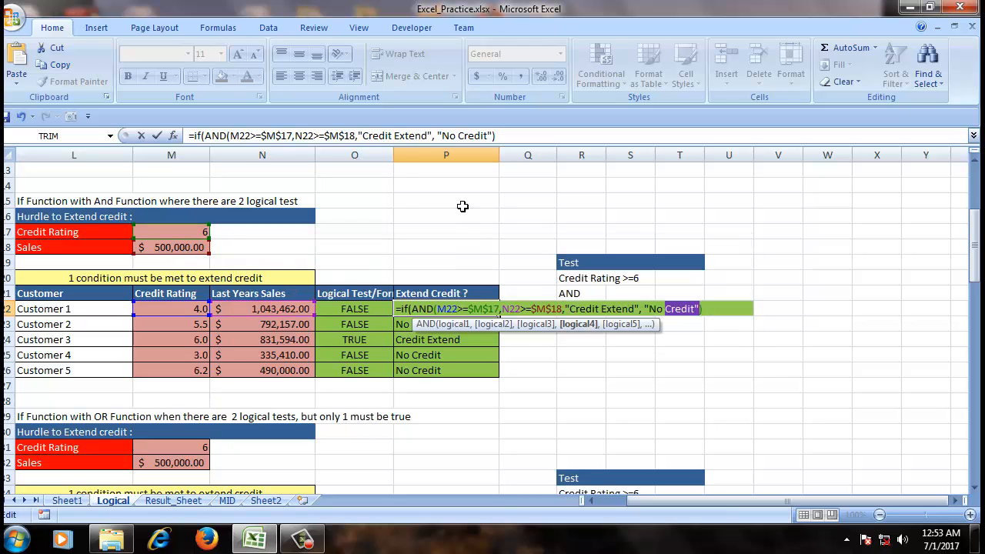
pyautogui.click(518, 136)
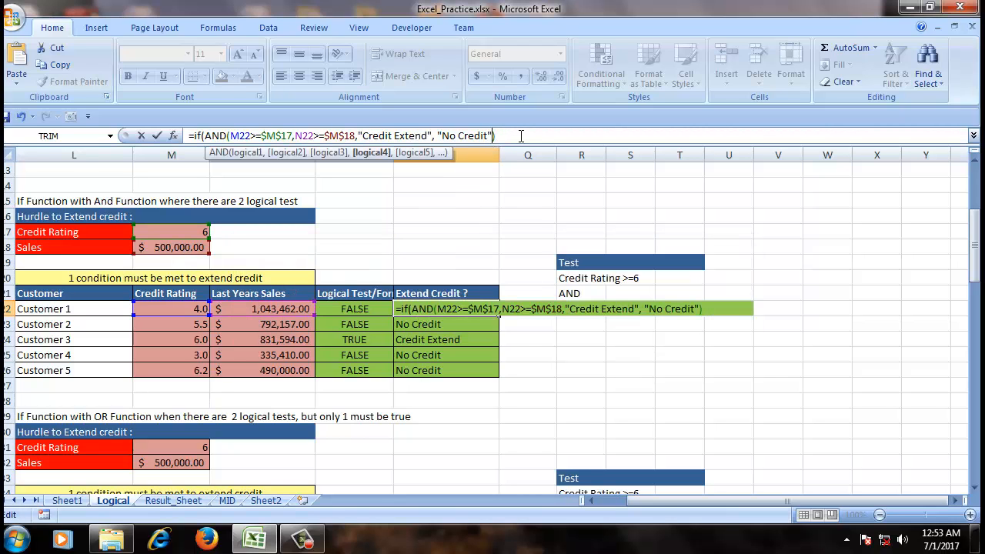
pyautogui.write(',')
pyautogui.click(527, 135)
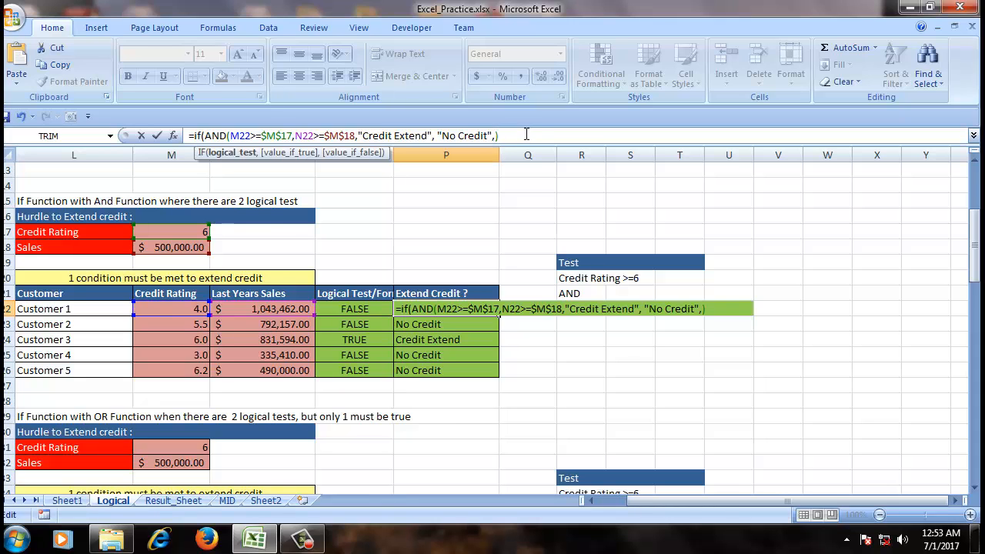
pyautogui.press('Return')
pyautogui.click(495, 306)
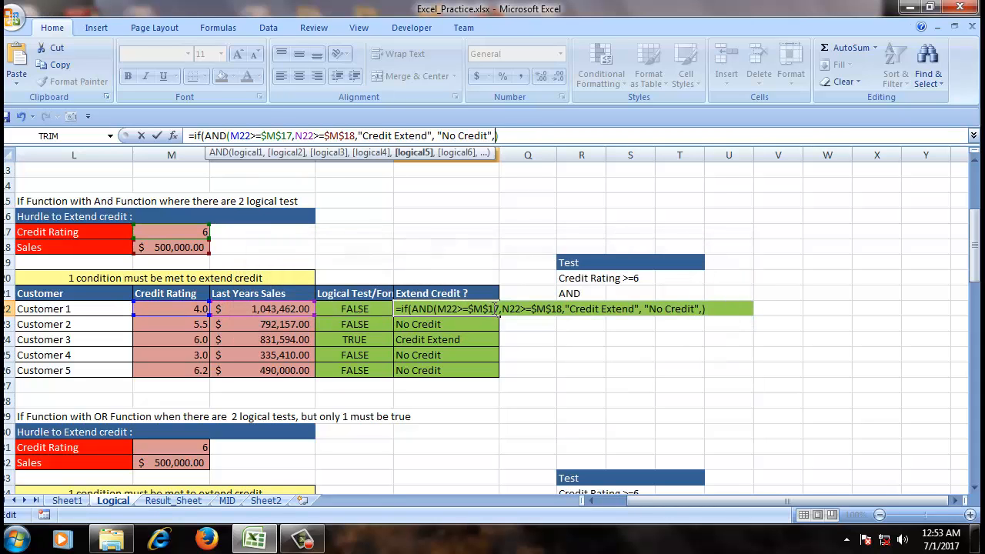
# - Remove the trailing comma after "No Credit" in P22 and try to enter the formula with a second closing parenthesis
pyautogui.click(496, 136)
pyautogui.press('Delete')
pyautogui.press('Right')
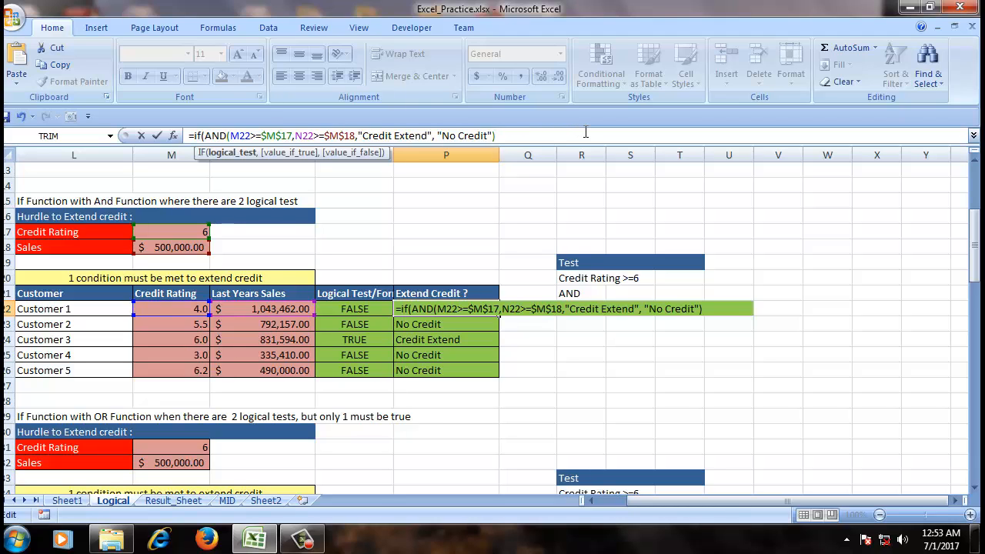
pyautogui.write(')')
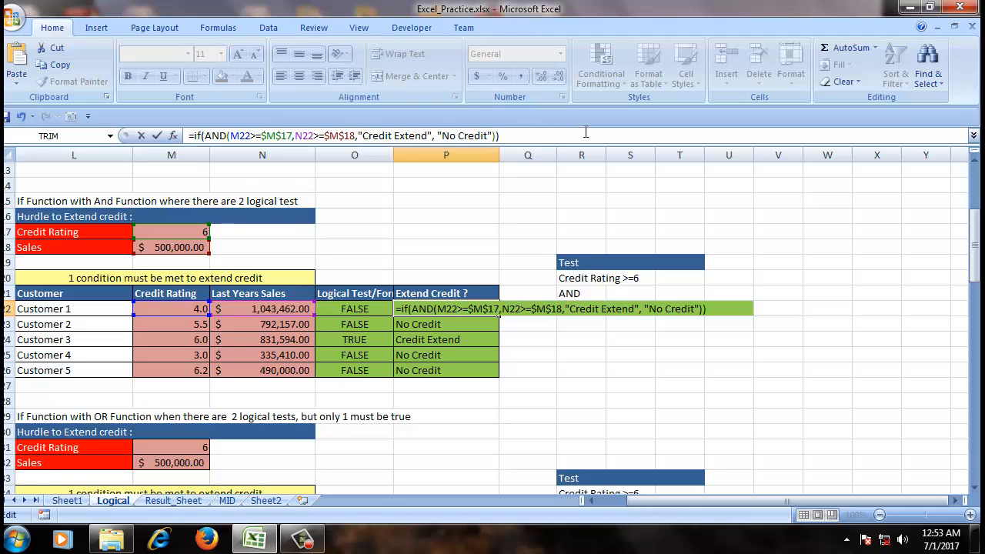
pyautogui.press('Return')
pyautogui.press('Return')
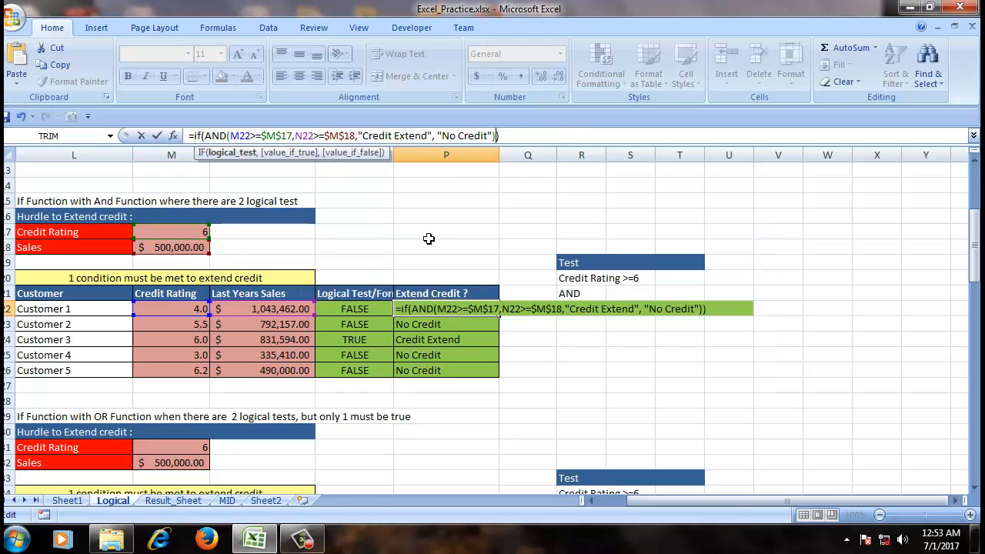
# - Discard the faulty formula from P22, leaving the cell empty, and check Customer 3's formula in P24
pyautogui.moveTo(497, 136); pyautogui.dragTo(245, 106)
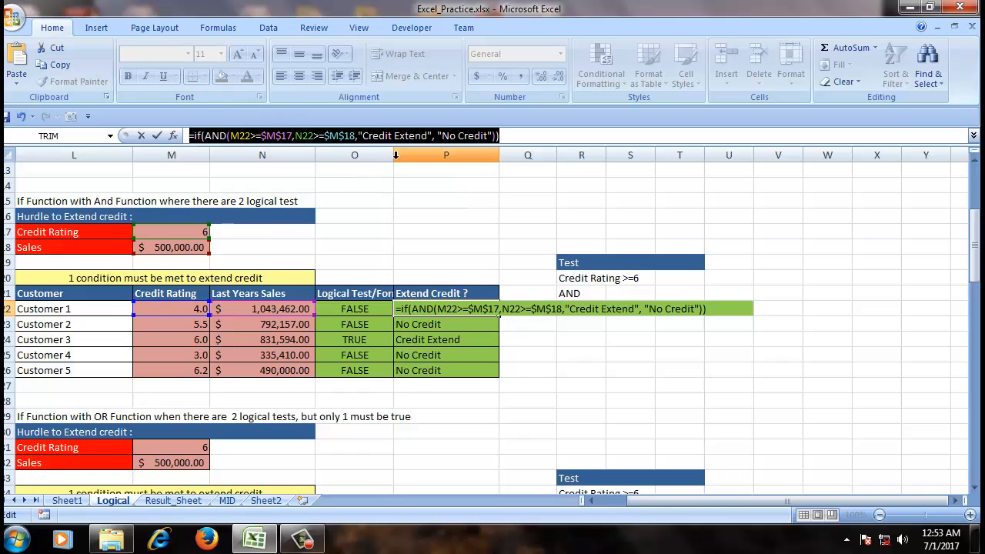
pyautogui.press('Escape')
pyautogui.click(581, 408)
pyautogui.click(444, 339)
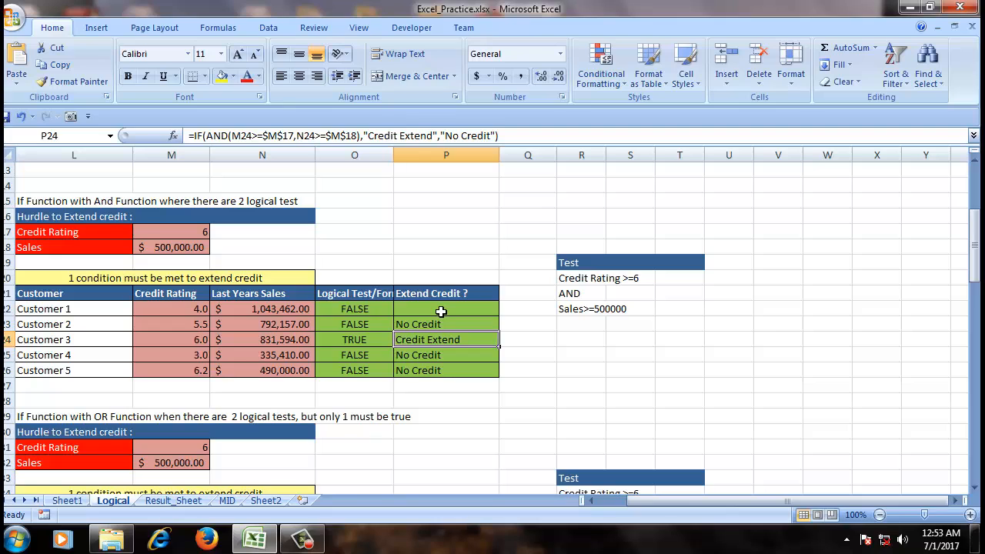
# - Start an IF formula in P22 for Customer 1 with a nested AND function as its logical test
pyautogui.click(441, 311)
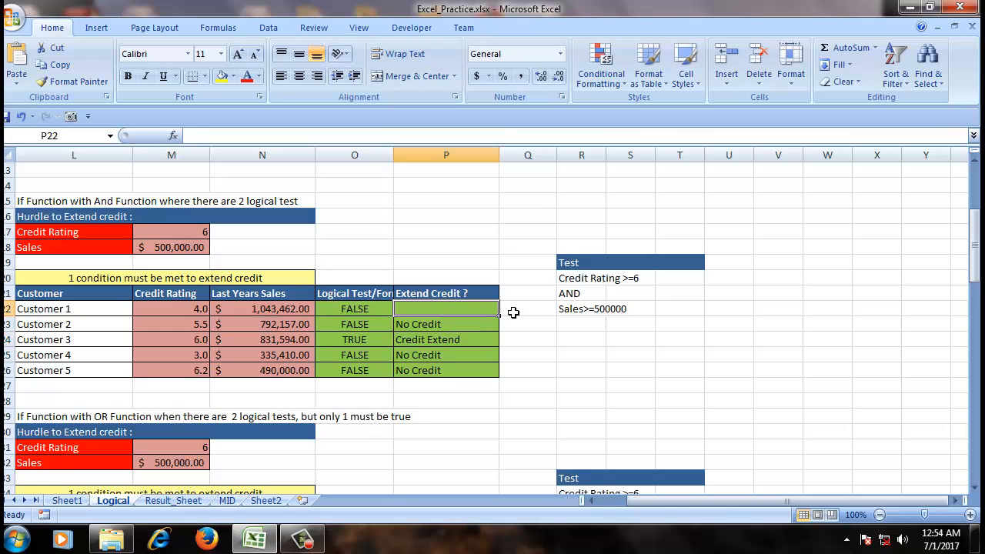
pyautogui.write('=ifd')
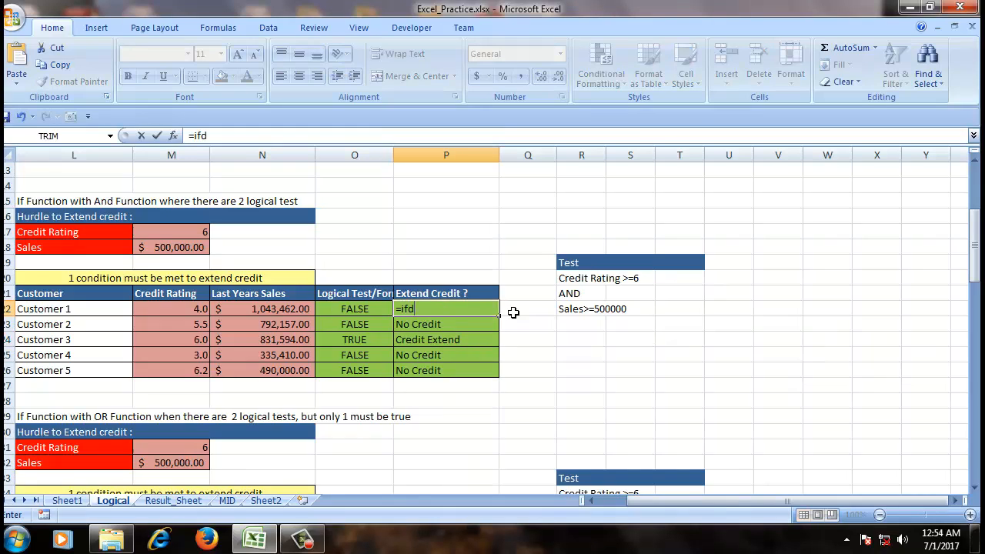
pyautogui.press('BackSpace')
pyautogui.press('BackSpace')
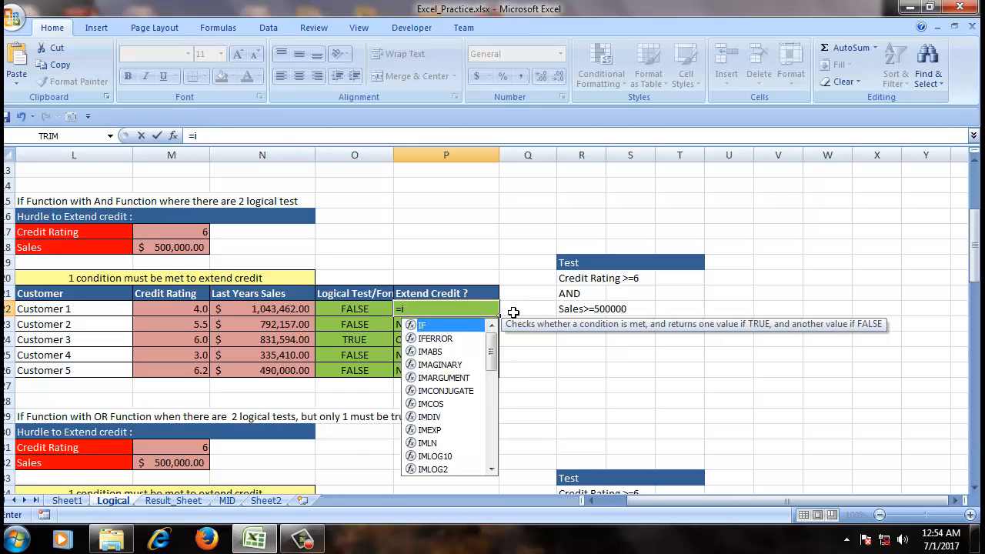
pyautogui.press('BackSpace')
pyautogui.write('IF')
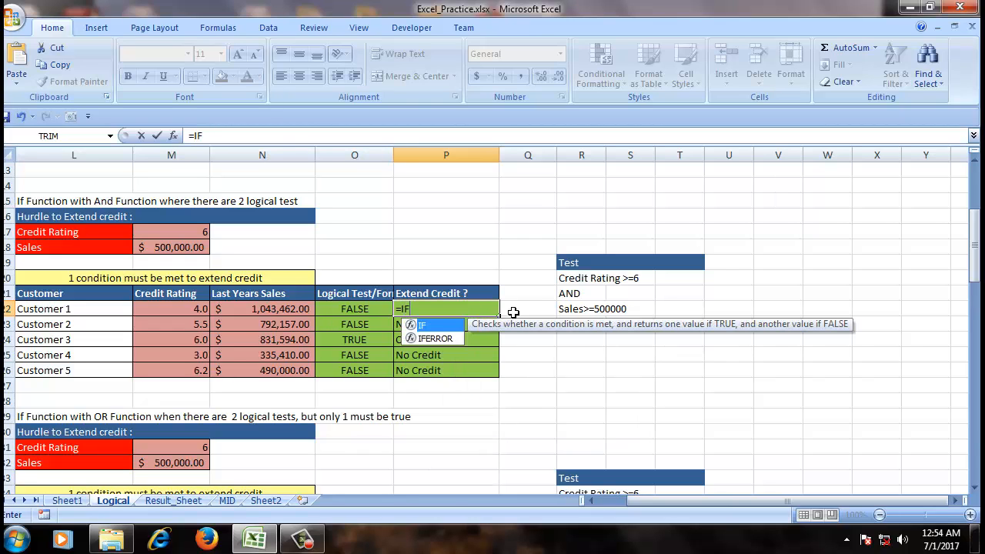
pyautogui.doubleClick(428, 328)
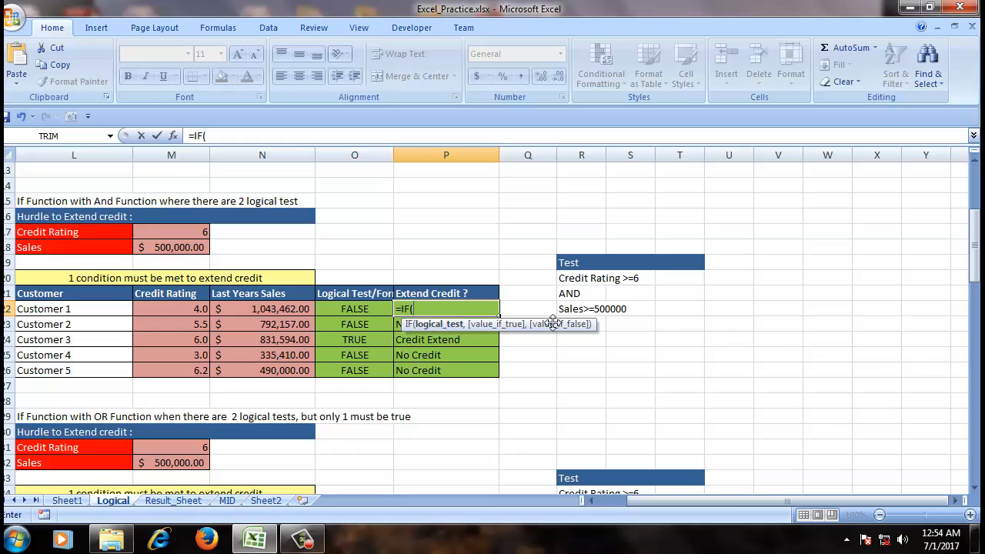
pyautogui.write('AND')
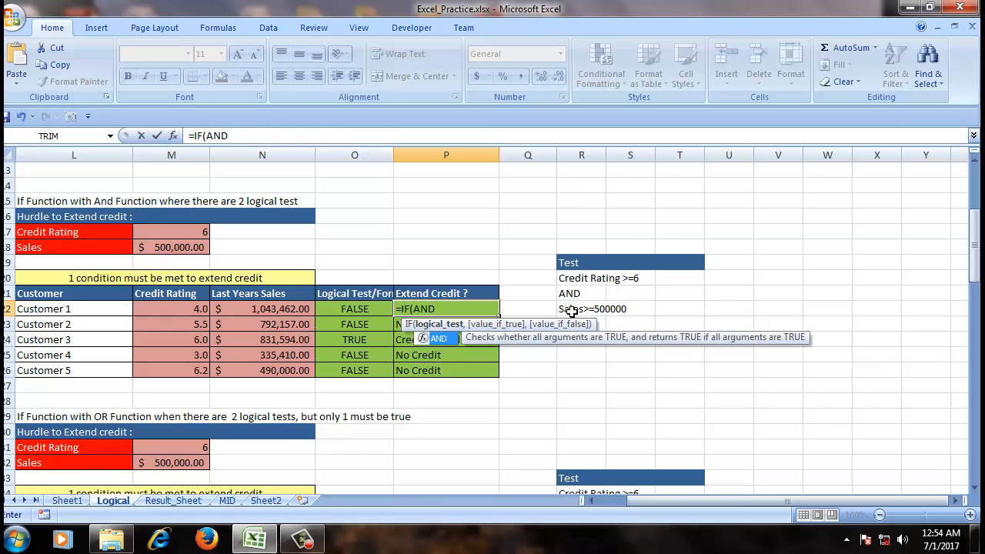
pyautogui.doubleClick(437, 336)
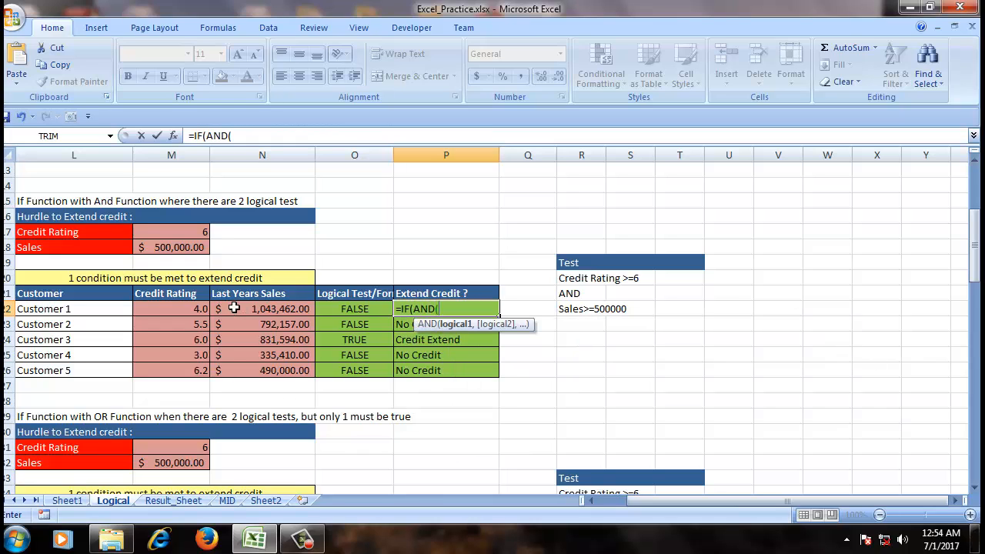
# - Add M22>=$M$17 as the first AND condition in P22, with the credit rating hurdle as an absolute reference
pyautogui.click(196, 308)
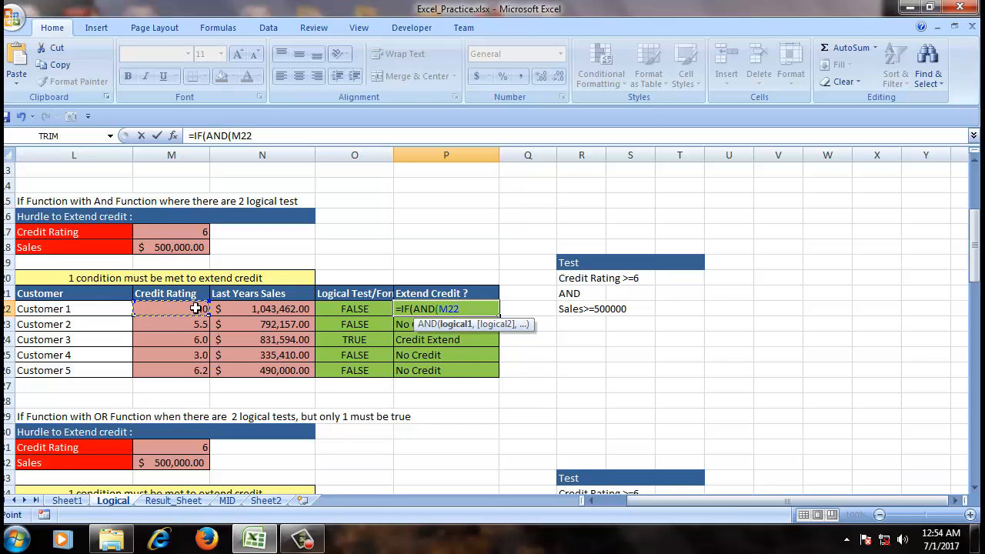
pyautogui.write('>=')
pyautogui.click(178, 231)
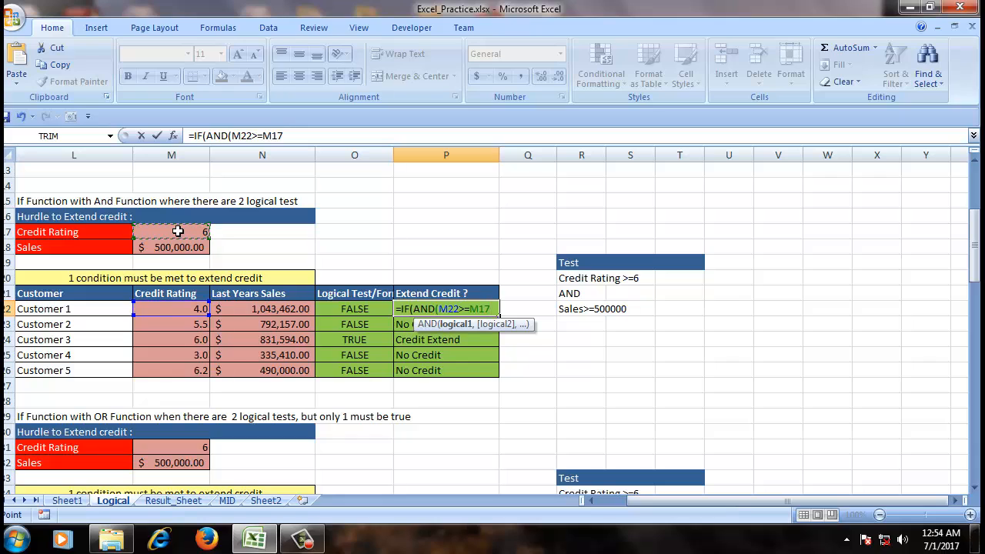
pyautogui.press('F4')
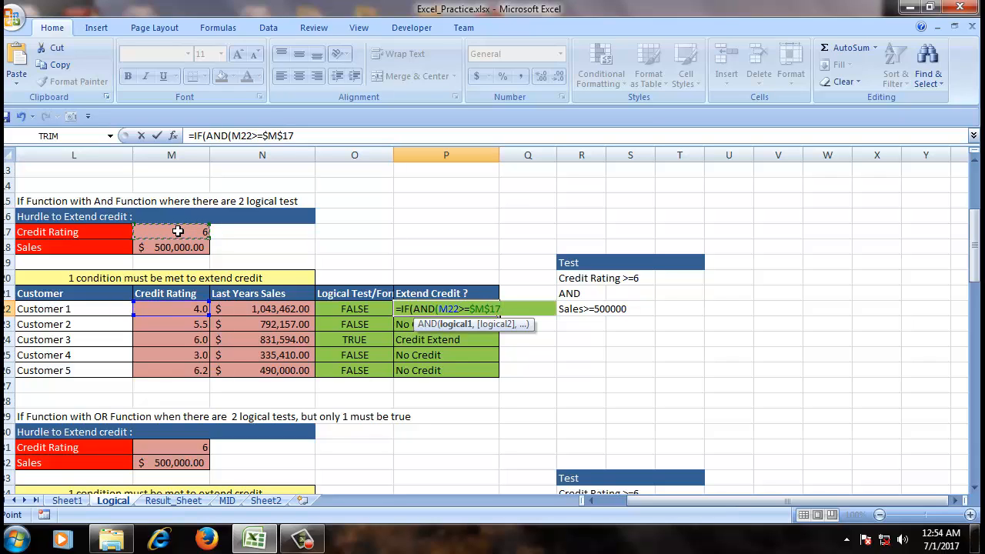
pyautogui.write(',')
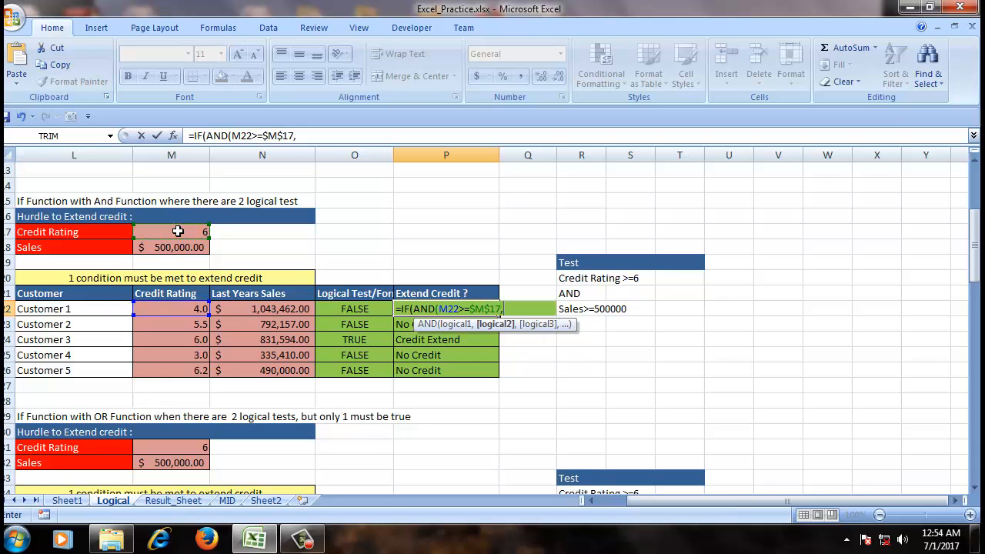
# - Add N22>=$M$18 as the second AND condition in P22, with the sales hurdle absolute, and close the AND function
pyautogui.click(262, 309)
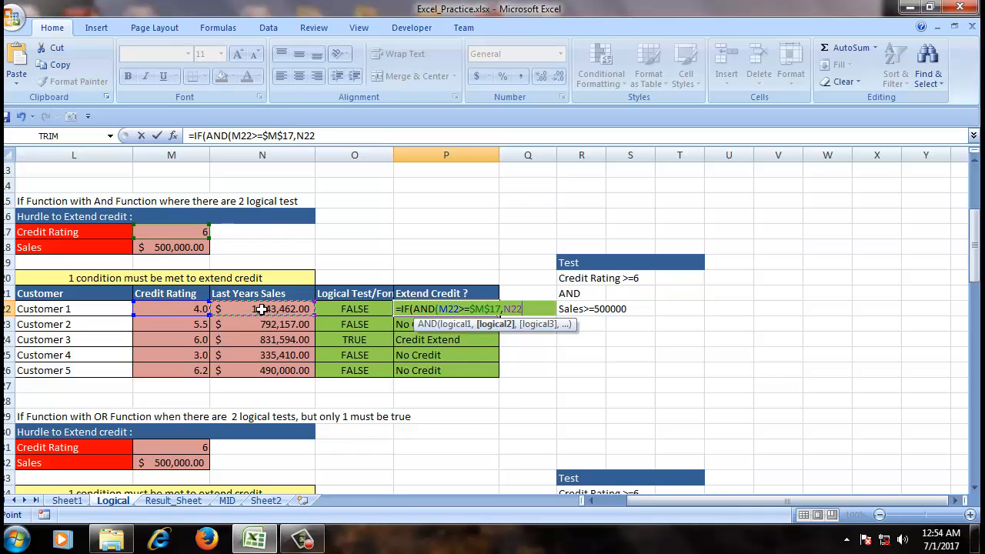
pyautogui.write('>=')
pyautogui.click(174, 247)
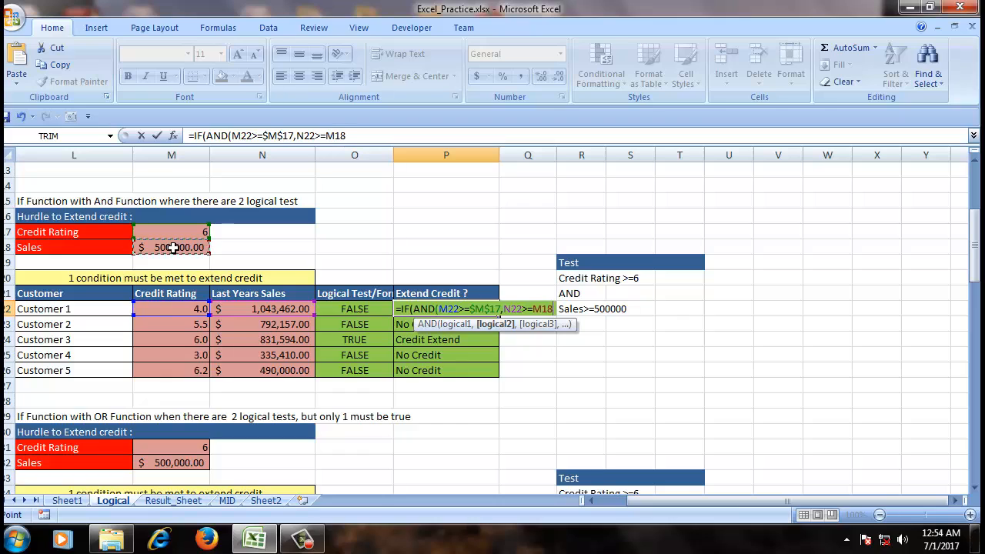
pyautogui.press('F4')
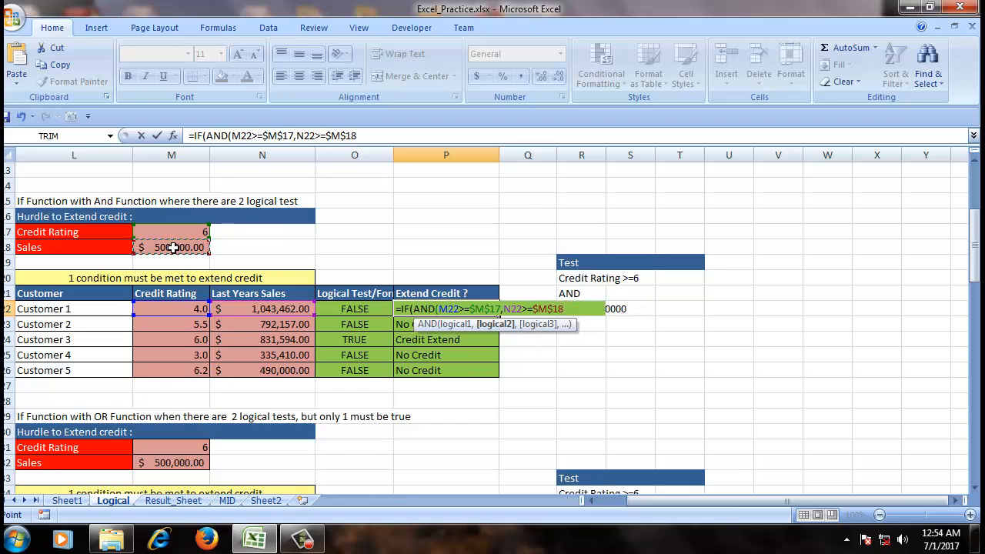
pyautogui.write(')')
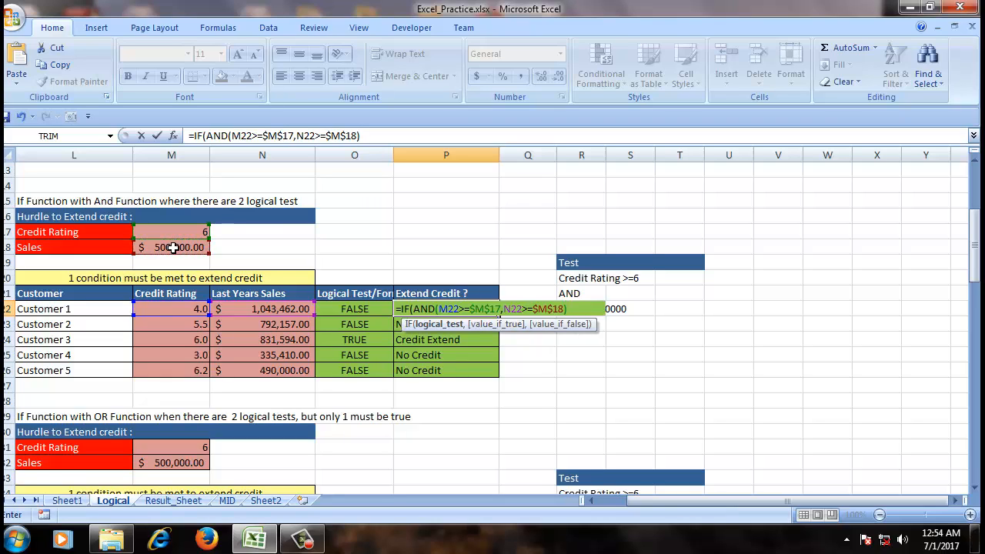
# - Complete the P22 formula with "Credit Extend" if true and "No Credit" if false, and enter it
pyautogui.write(',"c')
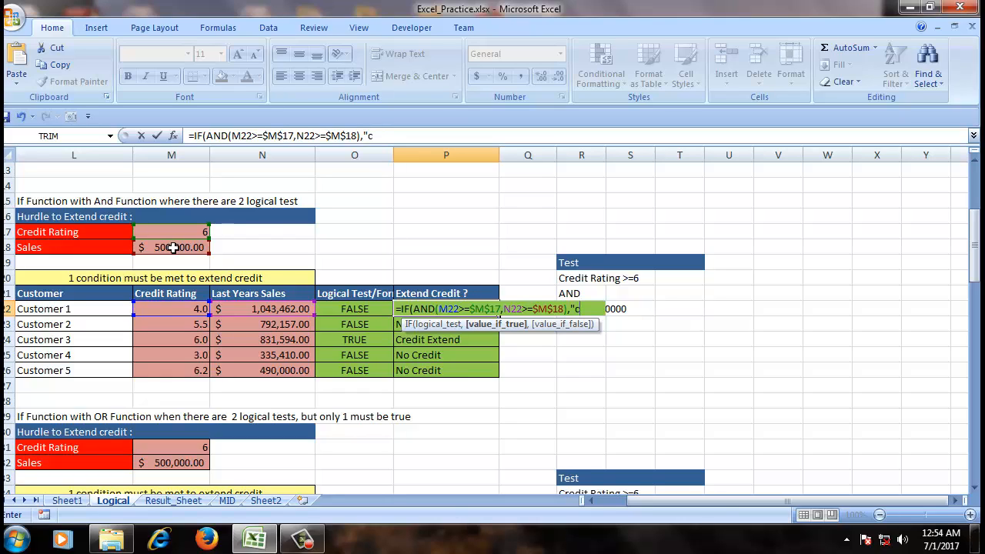
pyautogui.write('red')
pyautogui.press('BackSpace')
pyautogui.press('BackSpace')
pyautogui.press('BackSpace')
pyautogui.write('redit')
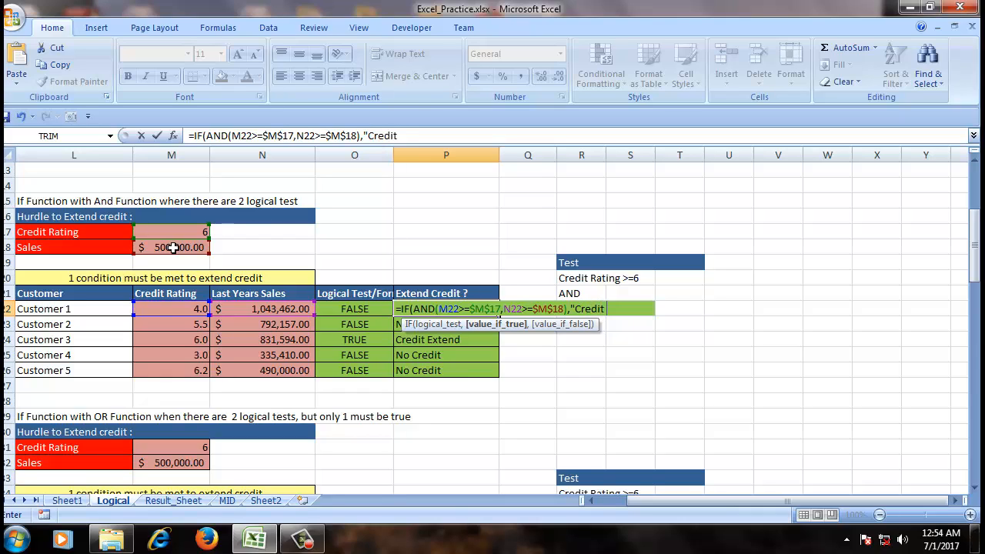
pyautogui.write(' Extend",')
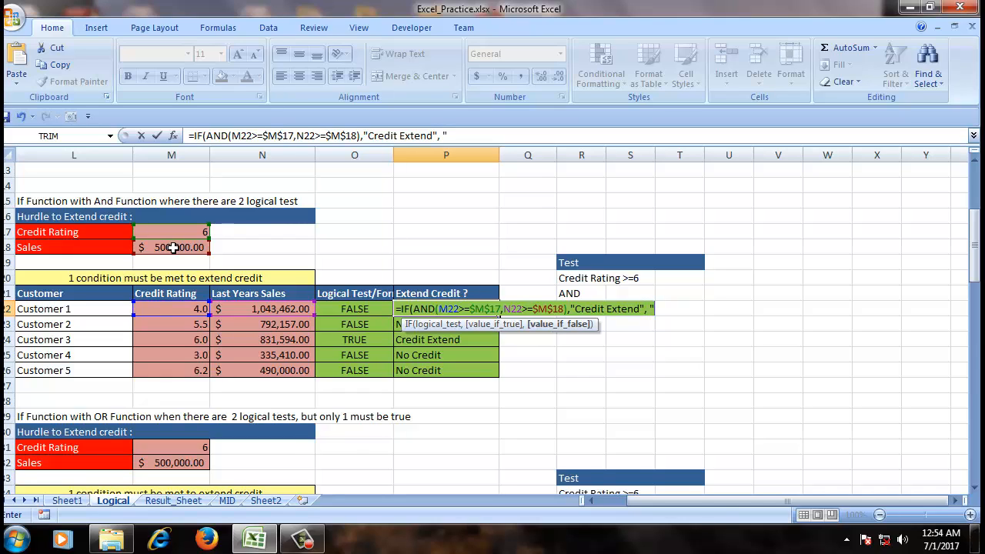
pyautogui.write(' "No C')
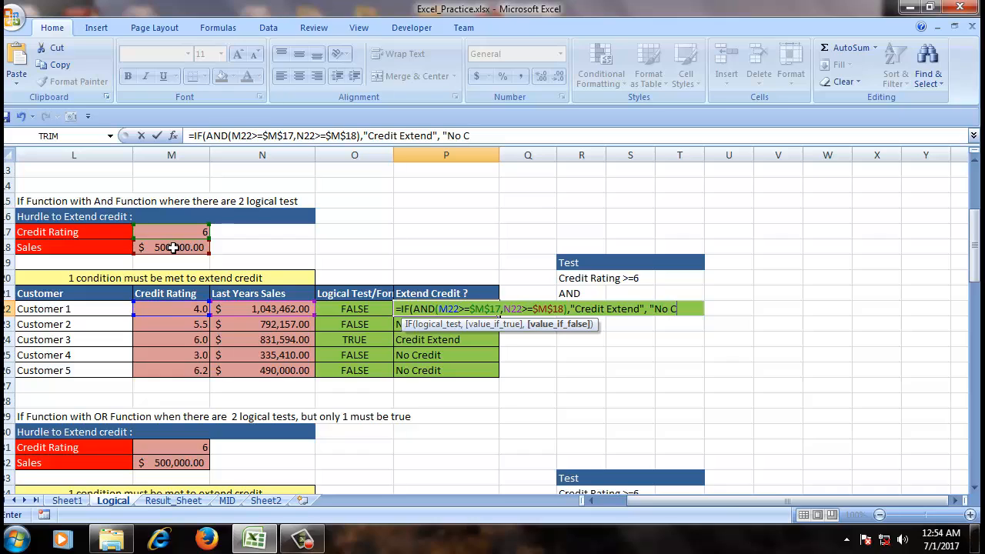
pyautogui.write('redit")')
pyautogui.press('Return')
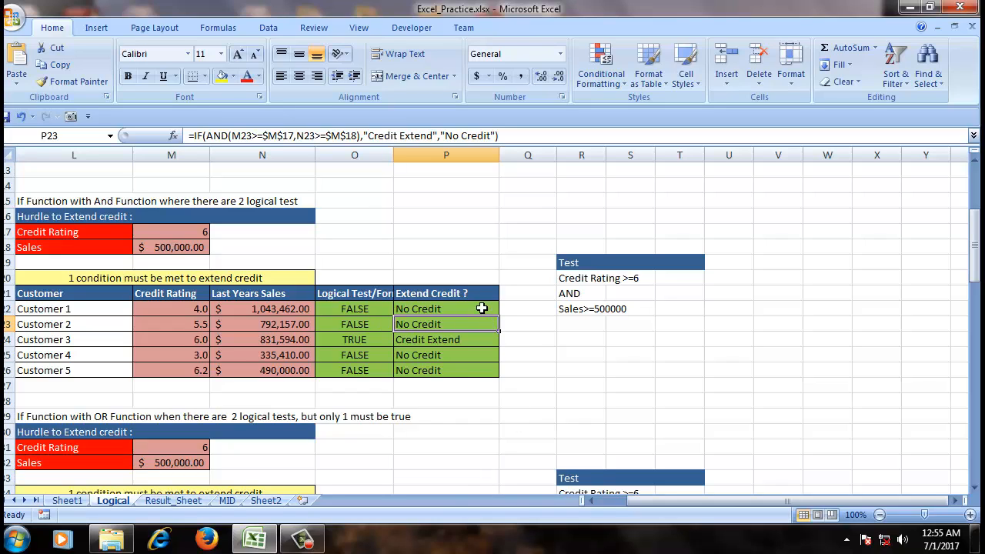
# - Fill the P22 formula down through P26 for the remaining customers
pyautogui.click(484, 309)
pyautogui.moveTo(499, 315); pyautogui.dragTo(500, 375)
pyautogui.click(544, 353)
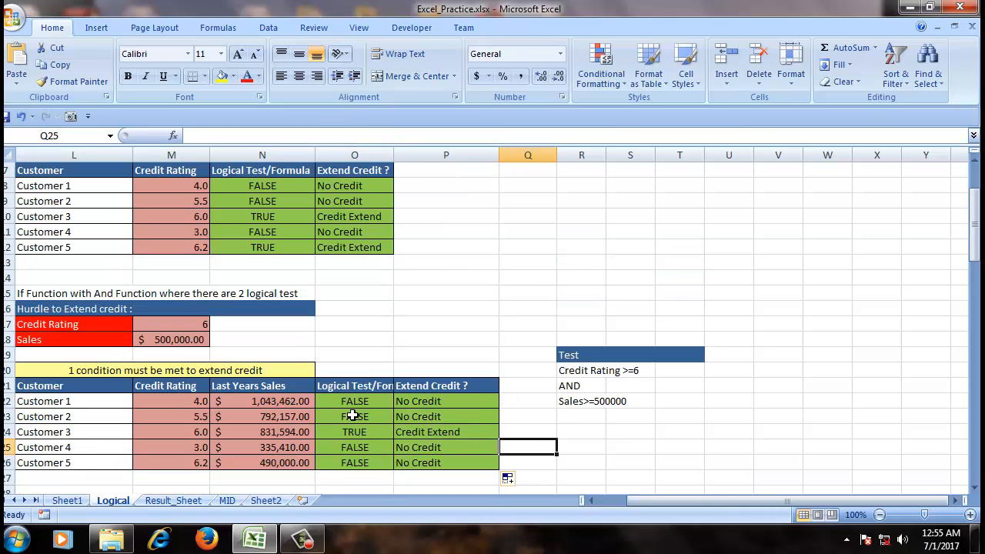
# - Review the credit tables and examine the OR section's heading in row 29 and Customer 1's formulas in O36 and P36
pyautogui.scroll(4, 350, 416)
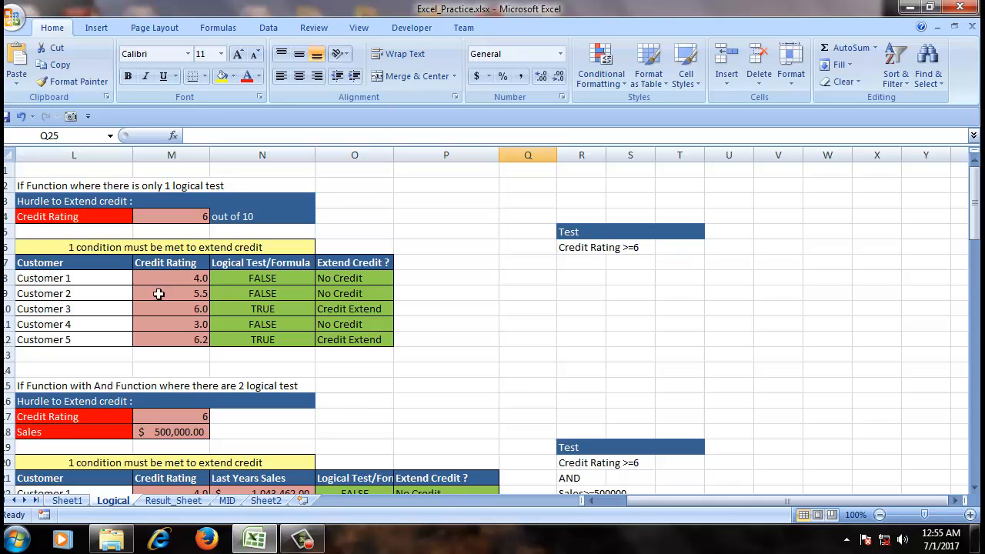
pyautogui.scroll(-2, 227, 353)
pyautogui.scroll(-1, 226, 353)
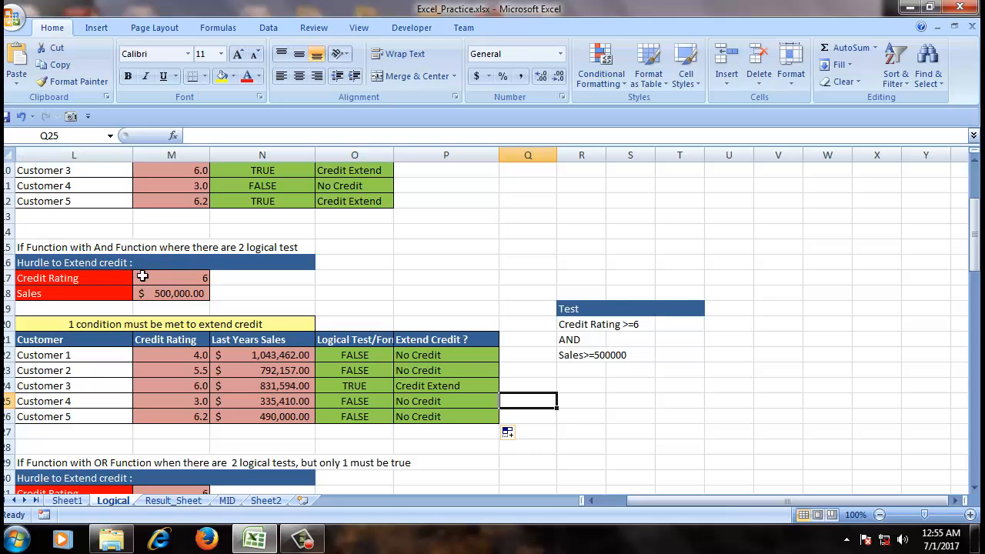
pyautogui.scroll(-3, 324, 414)
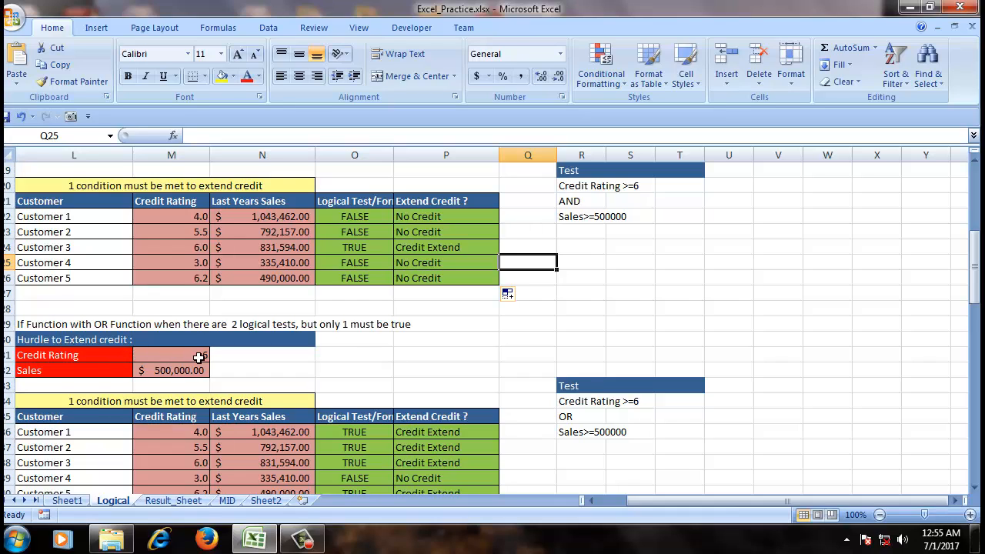
pyautogui.scroll(-2, 198, 357)
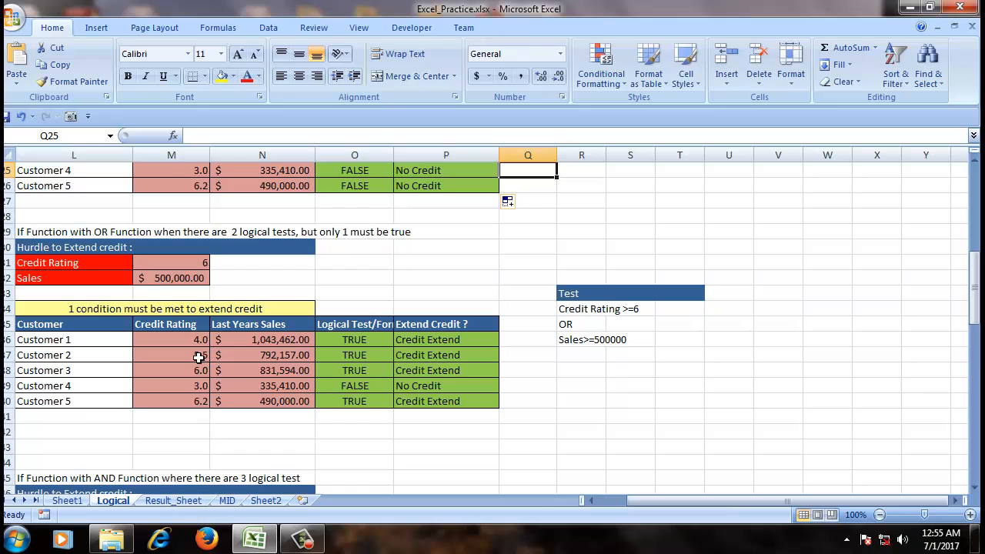
pyautogui.click(375, 340)
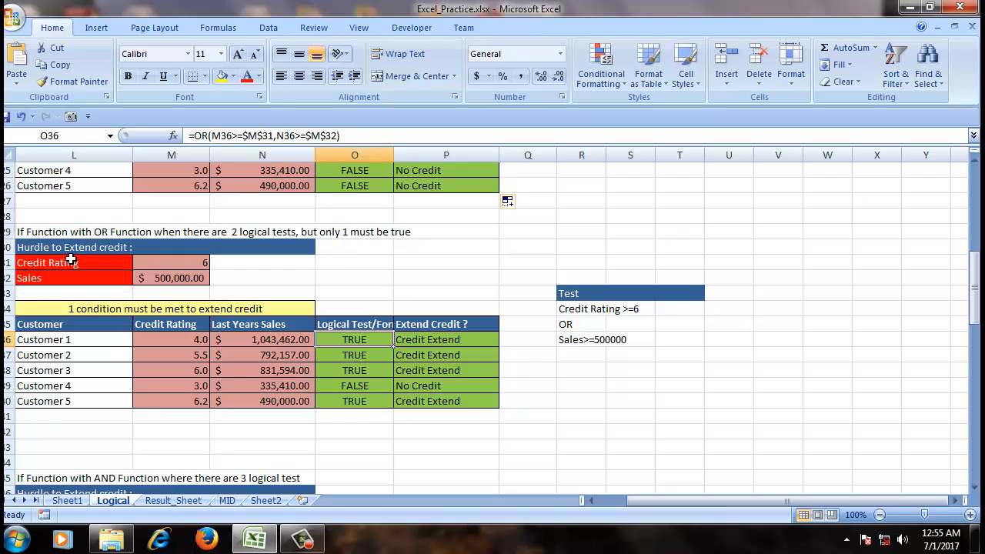
pyautogui.click(31, 233)
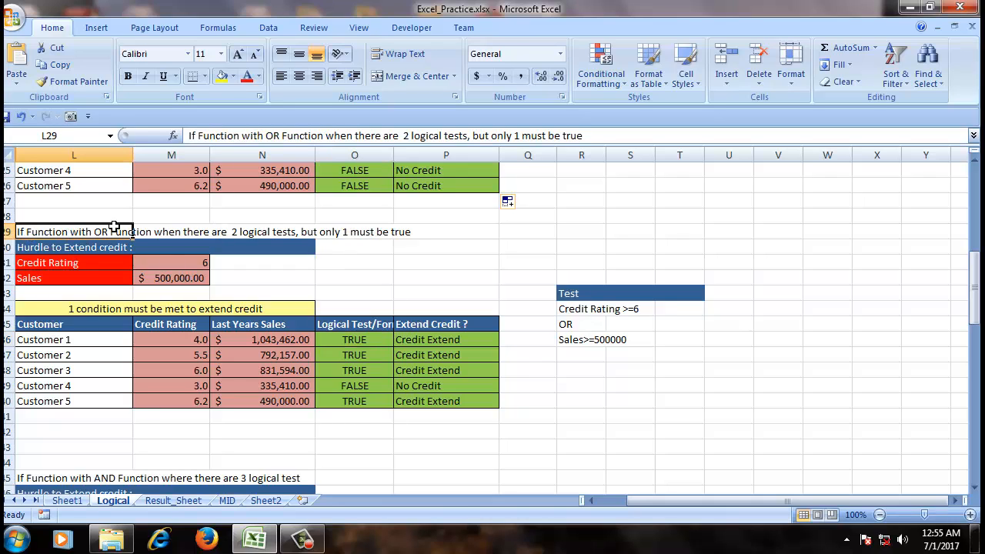
pyautogui.click(167, 233)
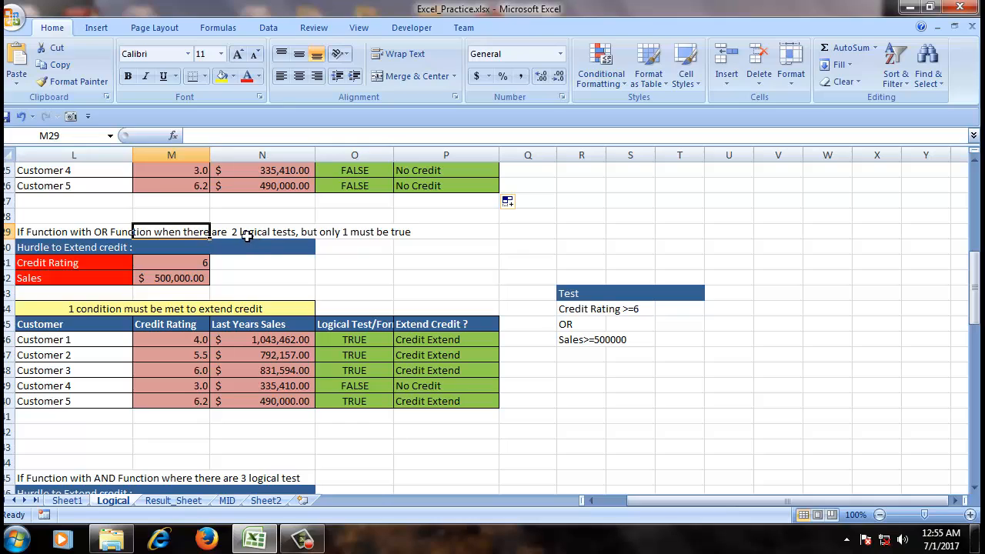
pyautogui.click(250, 235)
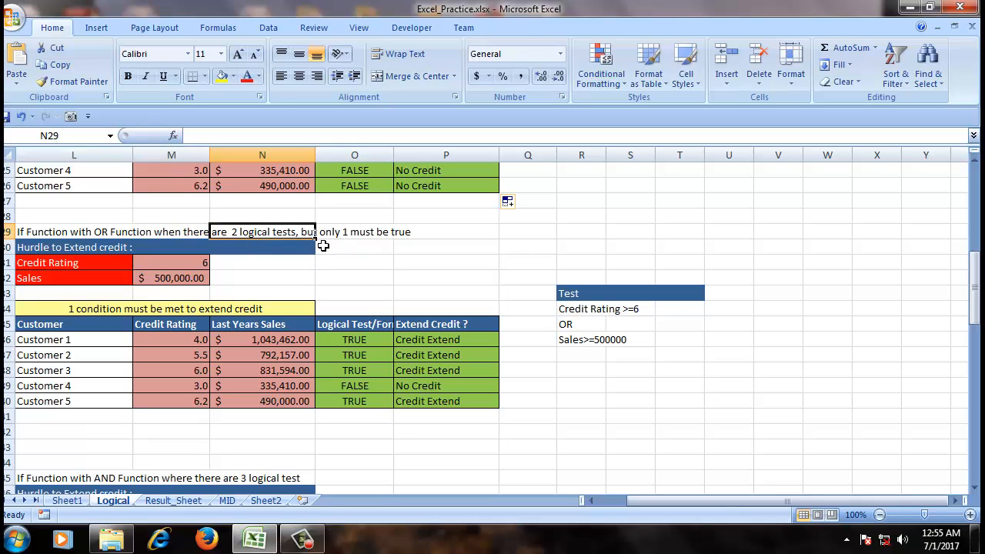
pyautogui.click(339, 236)
pyautogui.click(347, 299)
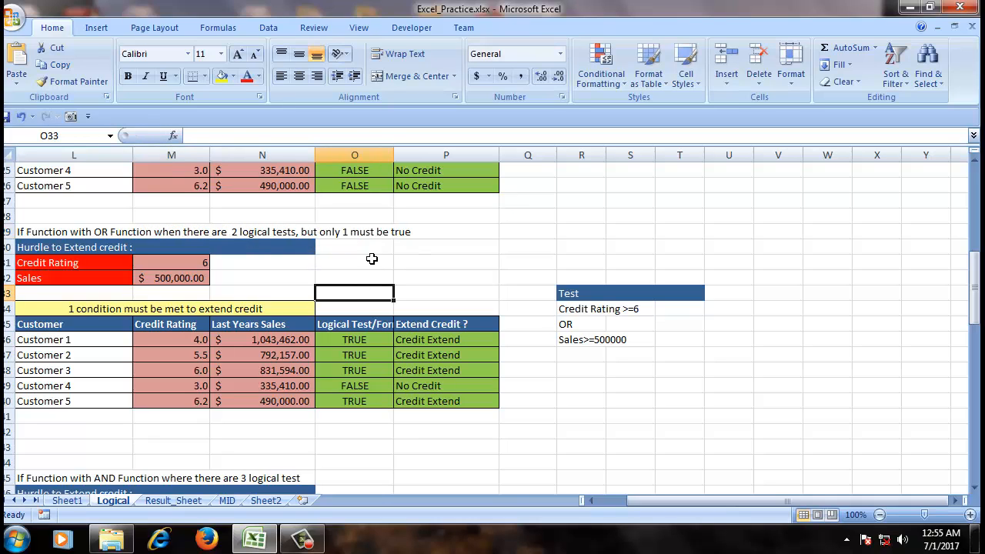
pyautogui.click(351, 340)
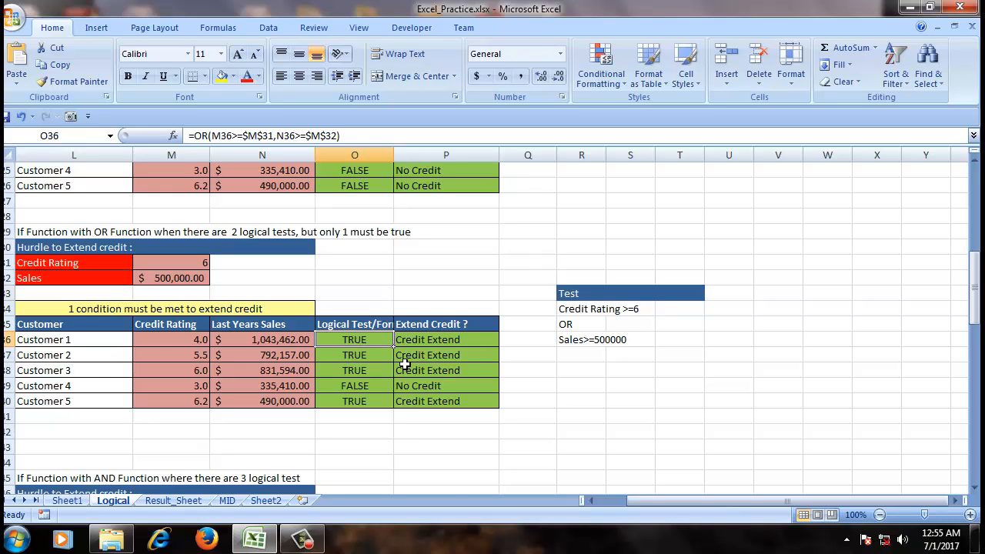
pyautogui.click(416, 344)
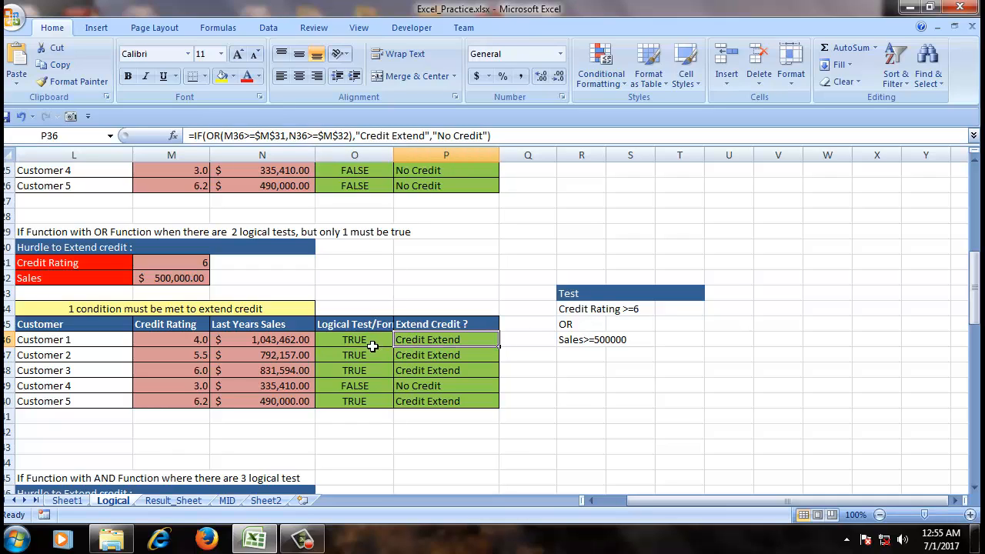
# - Clear Customer 1's OR test from O36 and check the OR formulas in O40 and O37
pyautogui.click(358, 343)
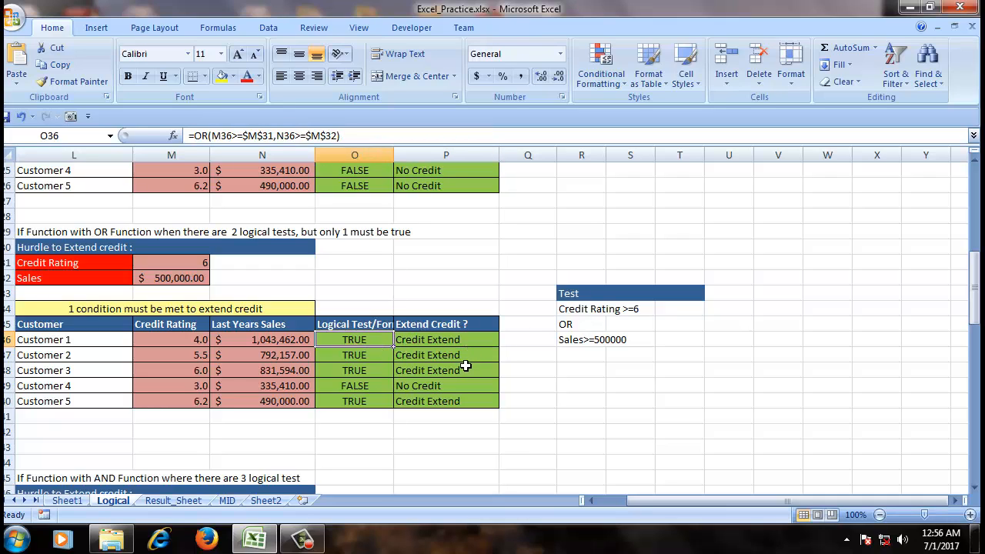
pyautogui.click(355, 397)
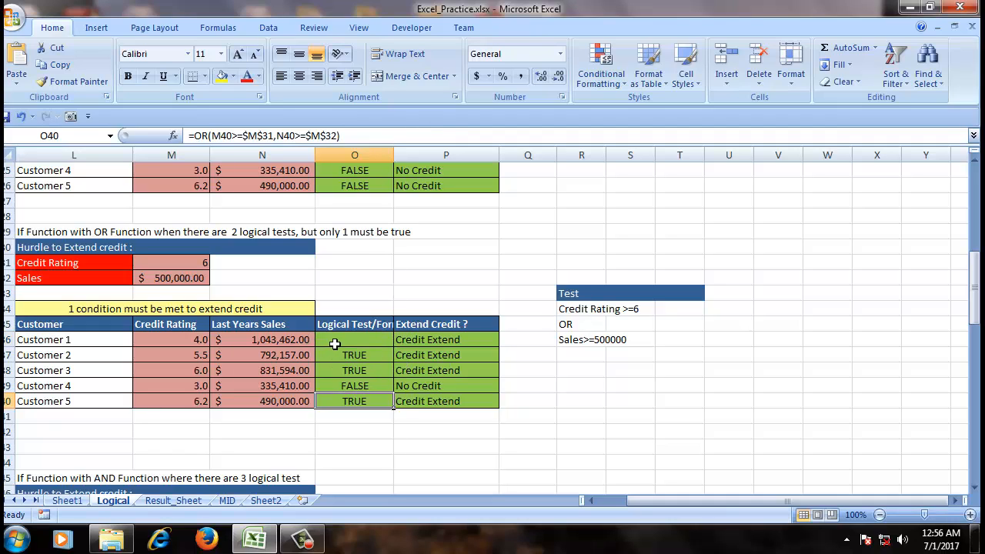
pyautogui.click(348, 352)
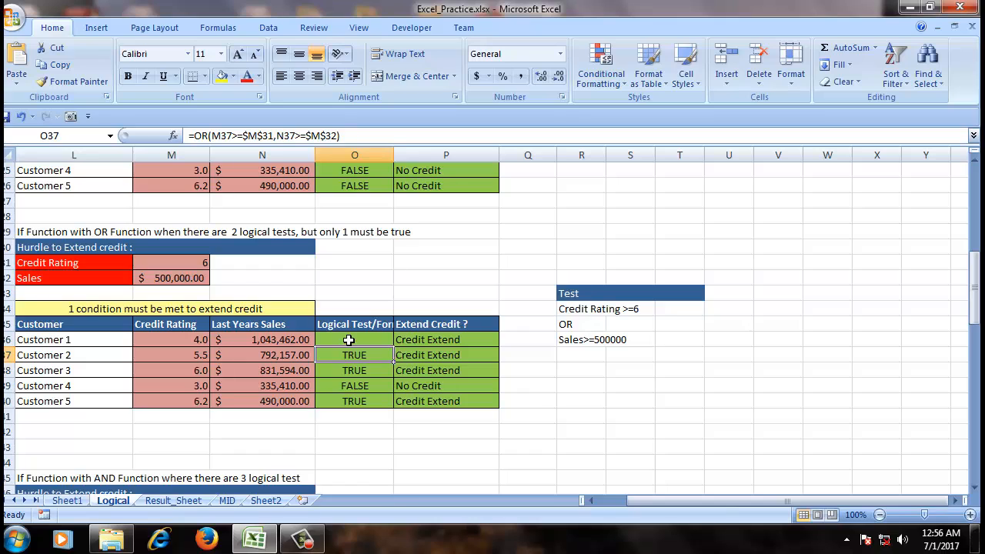
# - Start an OR formula in O36 with the first test M36>=$M$31, keeping the credit rating hurdle as an absolute reference
pyautogui.click(349, 339)
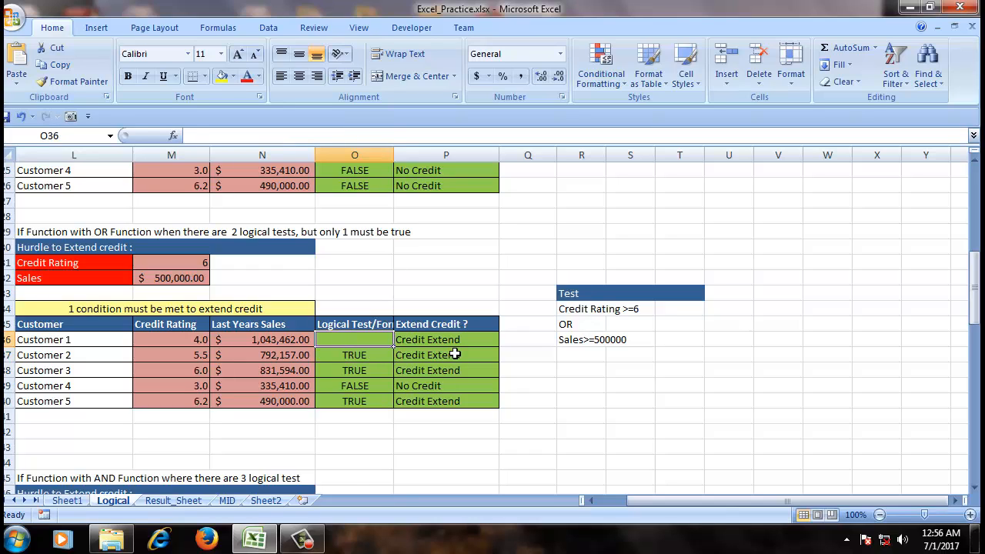
pyautogui.write('=o')
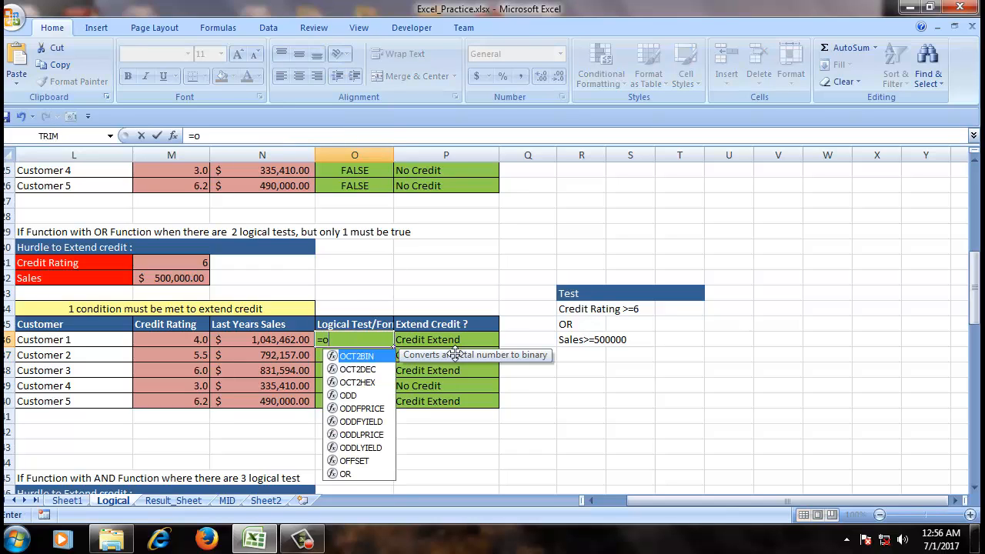
pyautogui.write('r')
pyautogui.press('Tab')
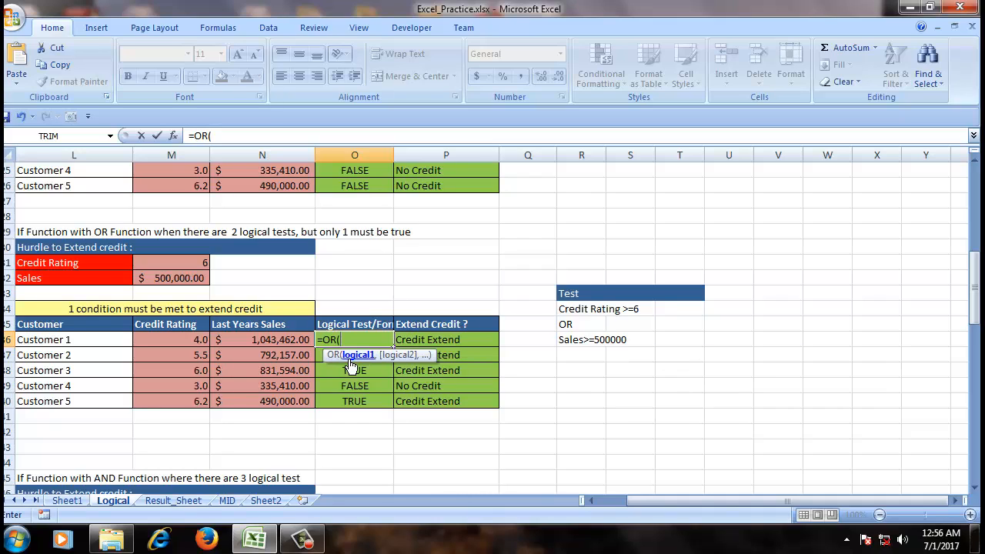
pyautogui.click(192, 340)
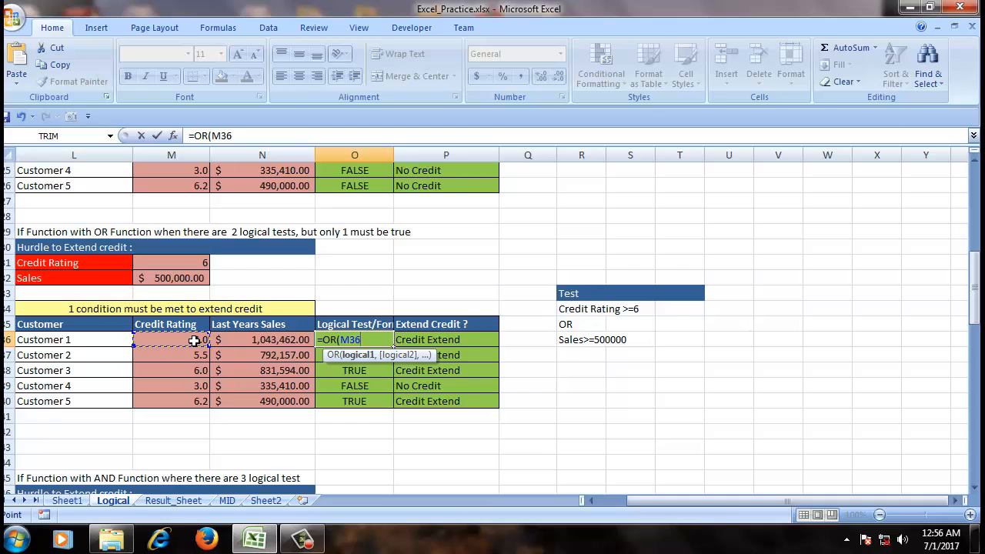
pyautogui.write('>=')
pyautogui.click(194, 260)
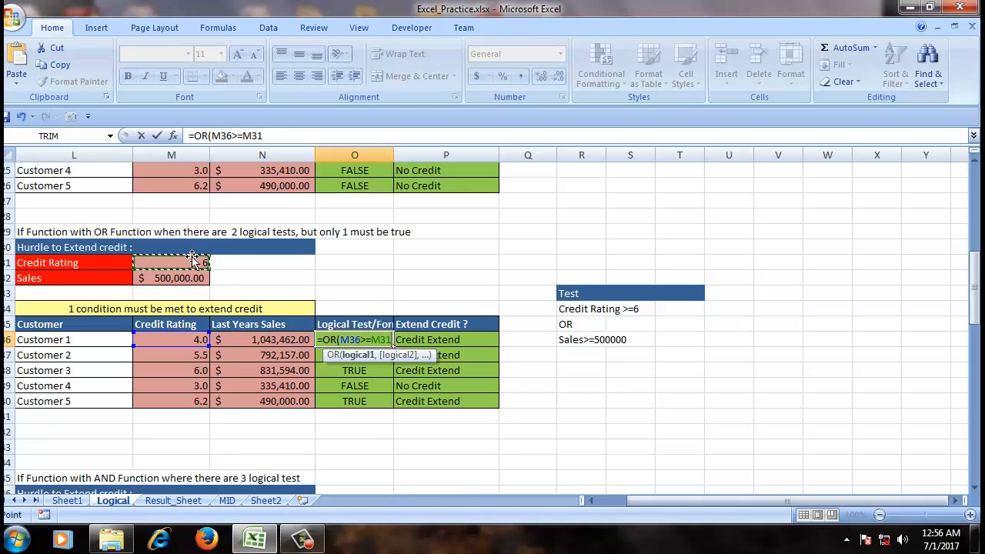
pyautogui.press('F4')
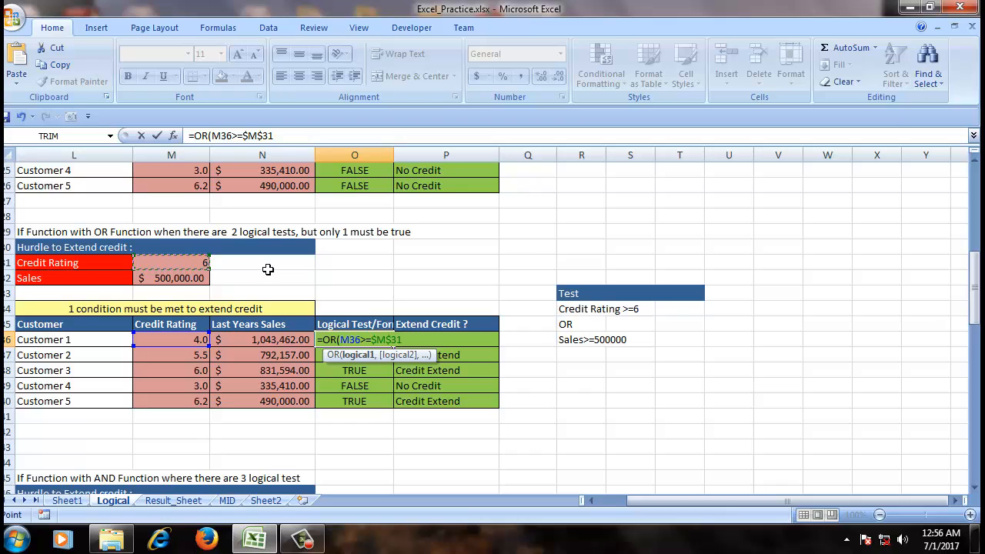
# - Add N36>=$M$32 as the second test of the O36 OR formula, with the sales hurdle absolute, and enter it
pyautogui.write(',')
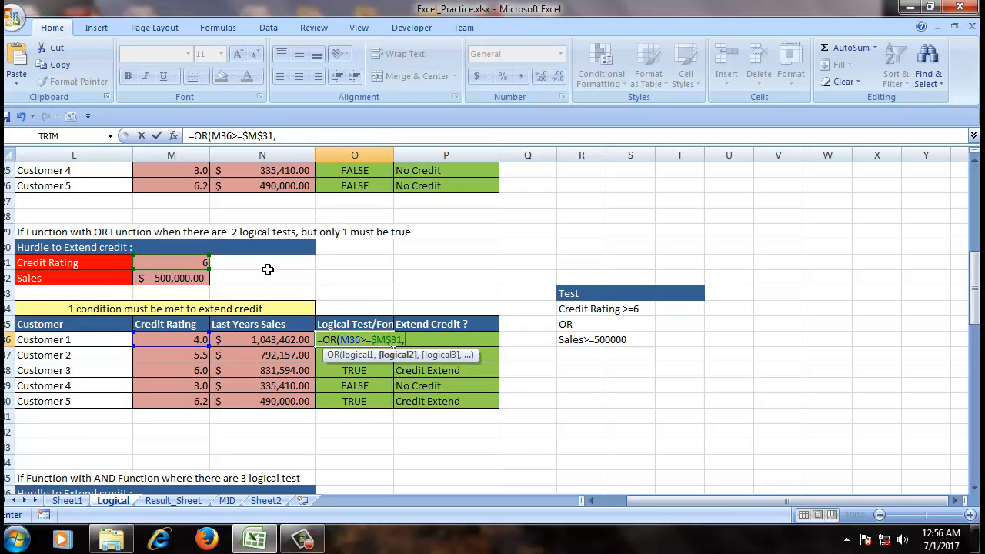
pyautogui.click(268, 339)
pyautogui.write('>')
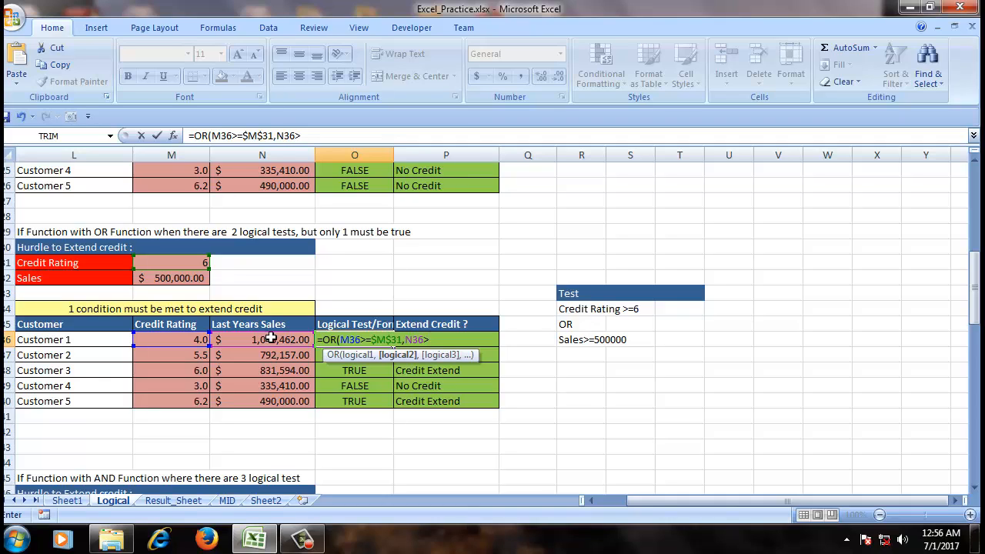
pyautogui.write('=')
pyautogui.click(155, 280)
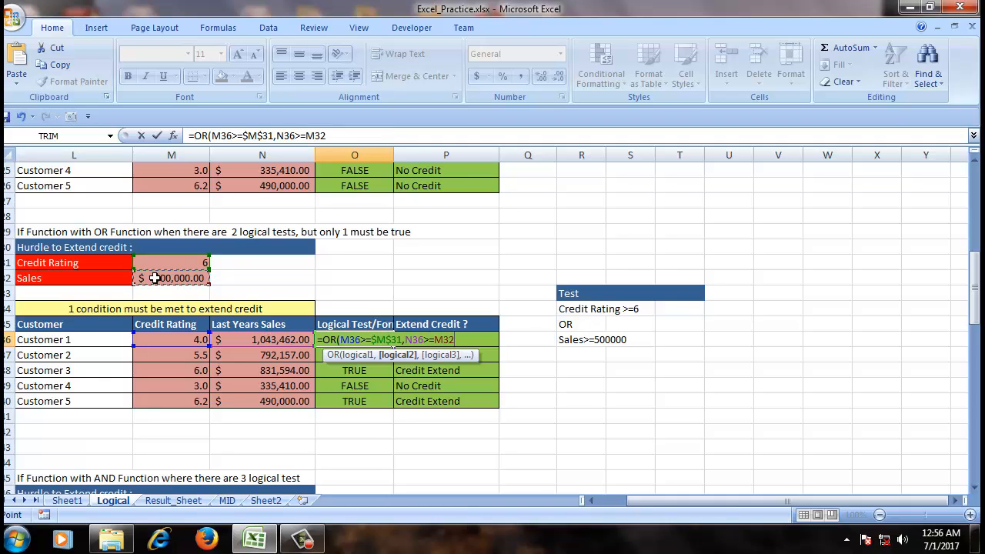
pyautogui.press('F4')
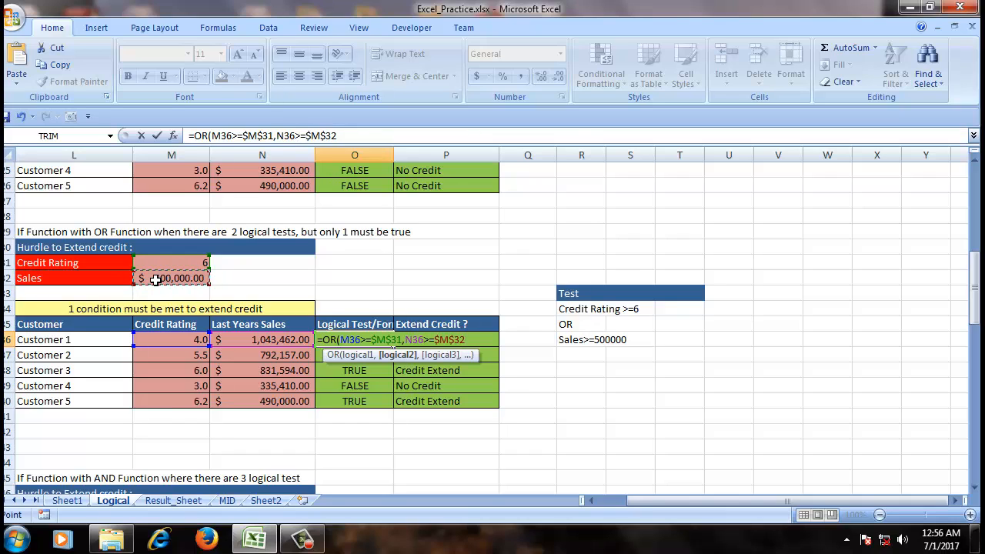
pyautogui.write(')')
pyautogui.press('Return')
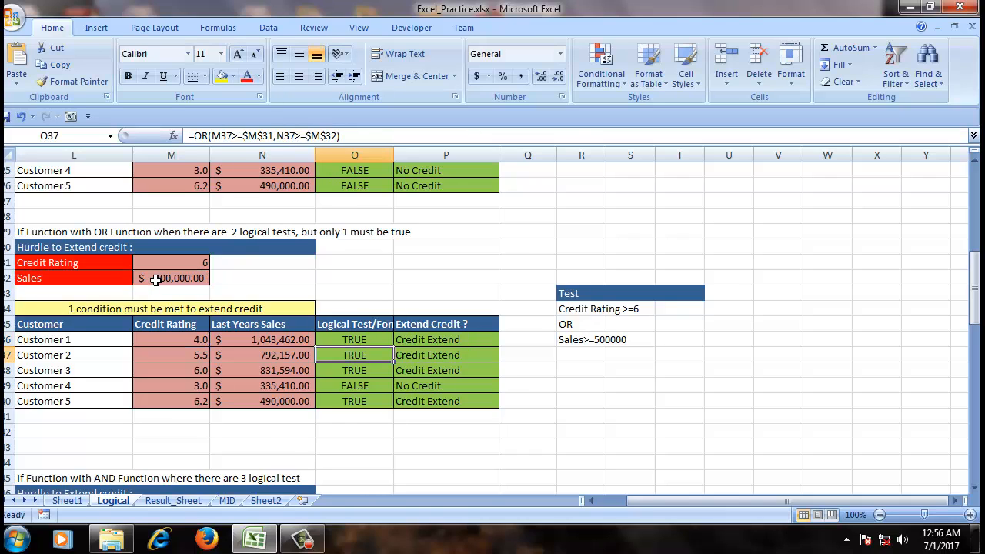
# - Fill the O36 OR formula down through O40 for the remaining customers
pyautogui.click(369, 340)
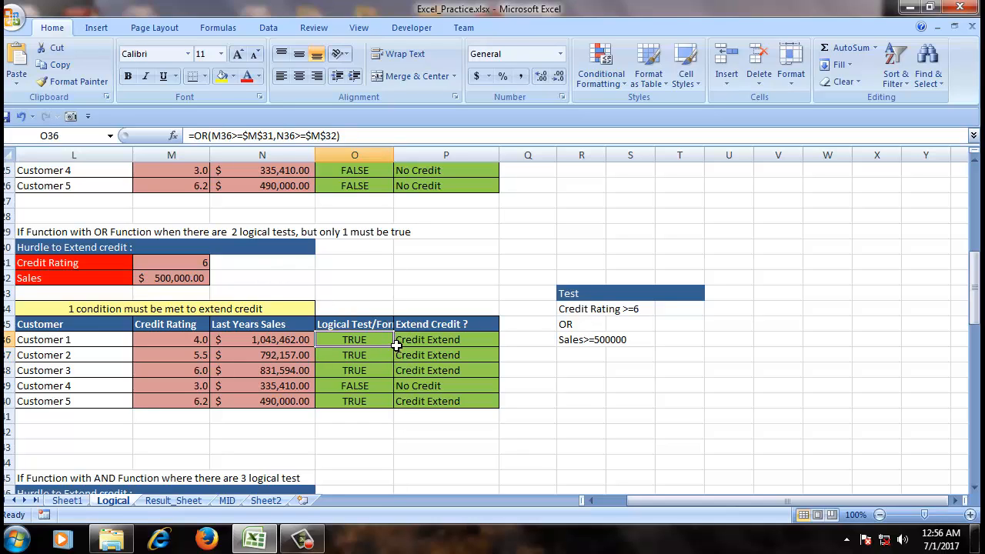
pyautogui.moveTo(393, 348); pyautogui.dragTo(399, 404)
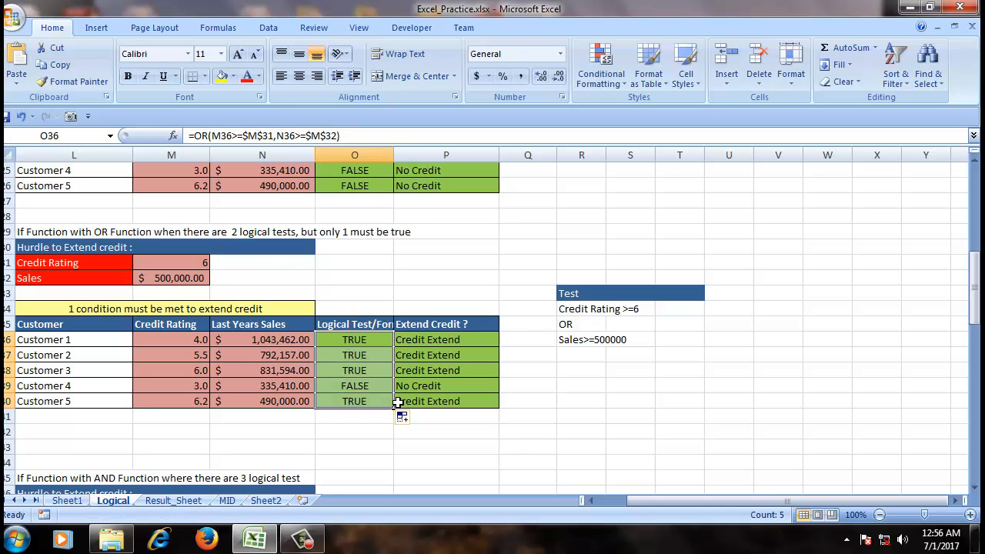
pyautogui.click(362, 341)
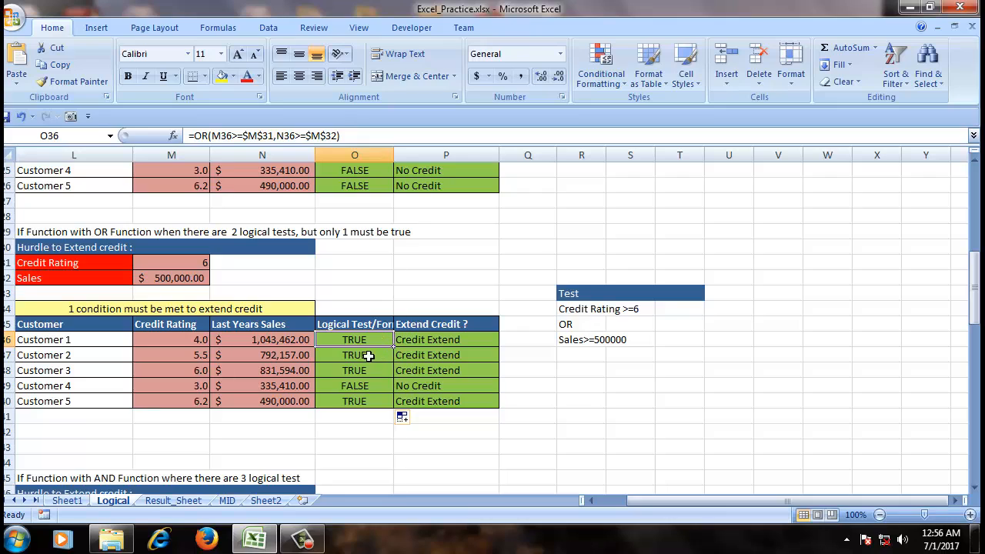
# - Compare the OR results for Customers 1, 2 and 4 with their ratings and sales, and examine the existing formula in P36
pyautogui.click(367, 356)
pyautogui.click(365, 341)
pyautogui.click(189, 341)
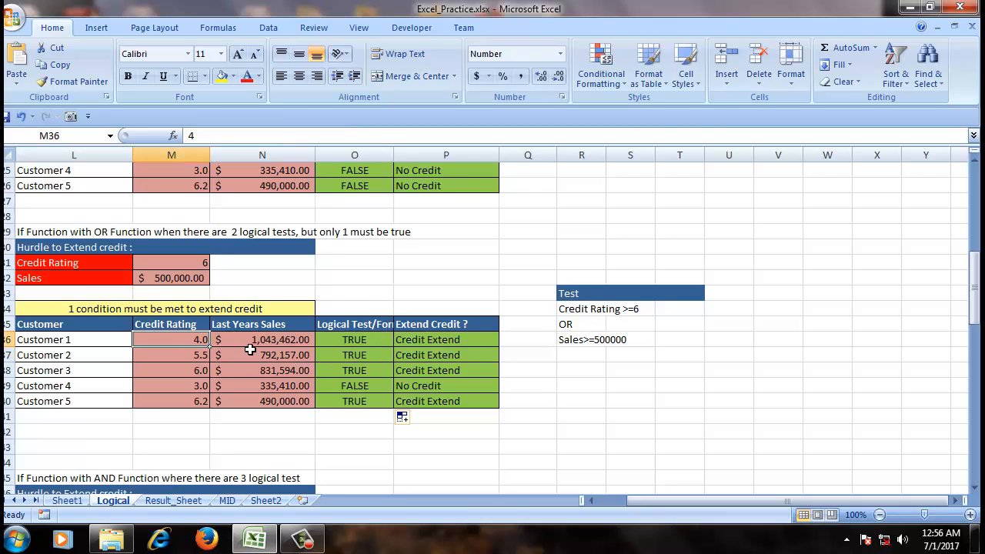
pyautogui.click(258, 339)
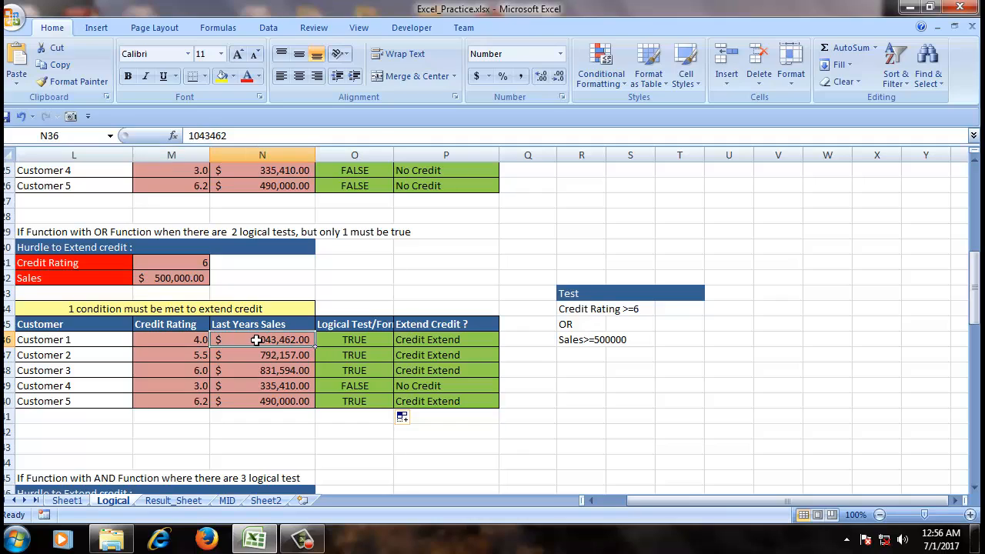
pyautogui.click(359, 356)
pyautogui.click(184, 357)
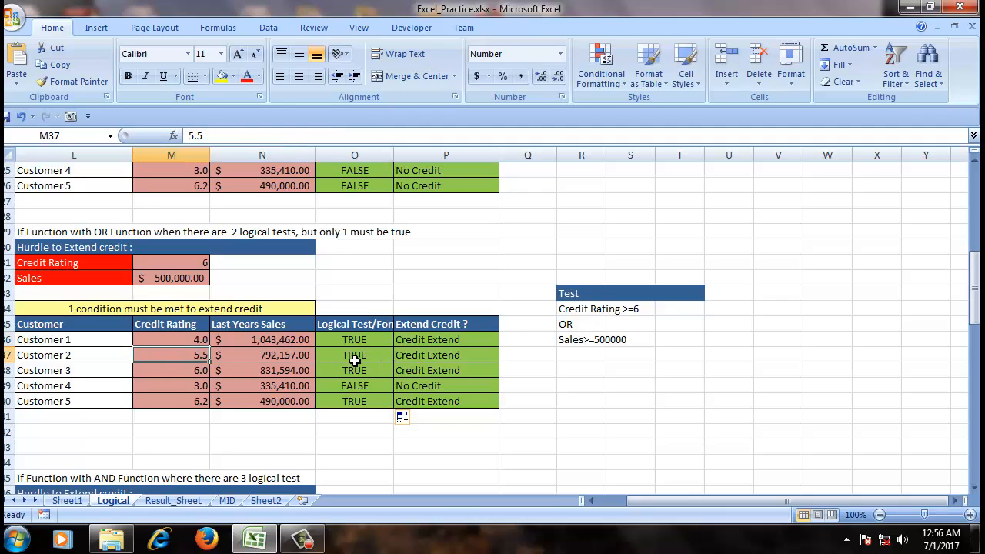
pyautogui.click(357, 359)
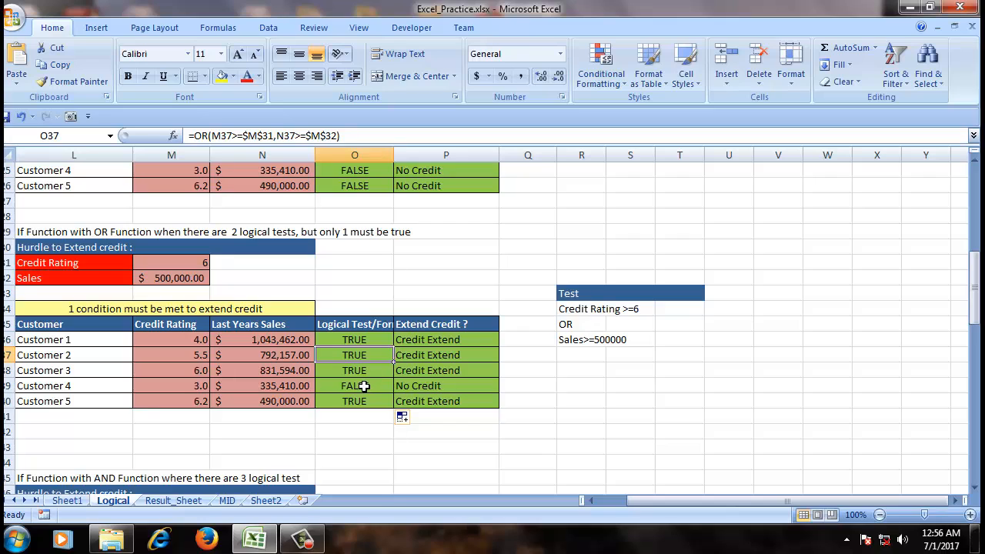
pyautogui.click(363, 385)
pyautogui.click(204, 387)
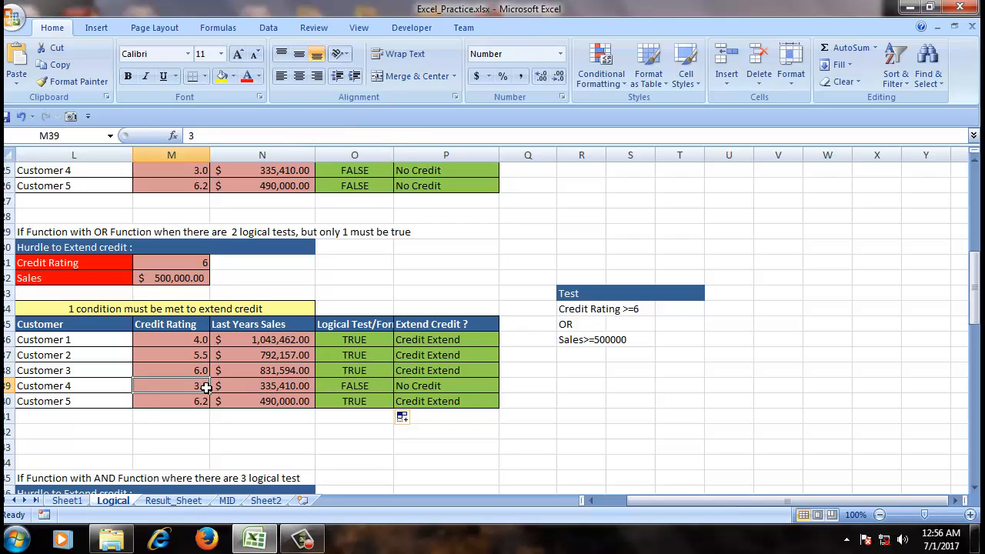
pyautogui.click(277, 386)
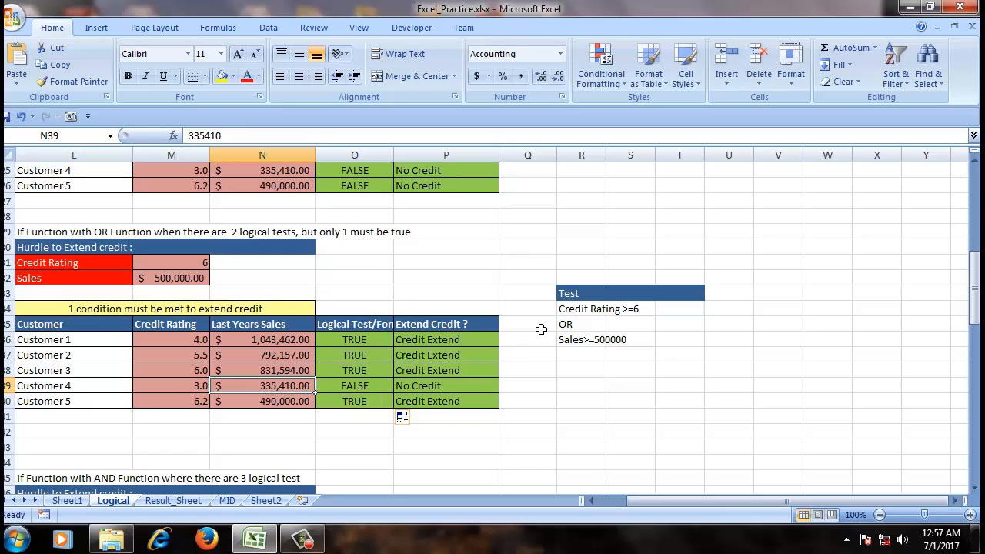
pyautogui.click(434, 339)
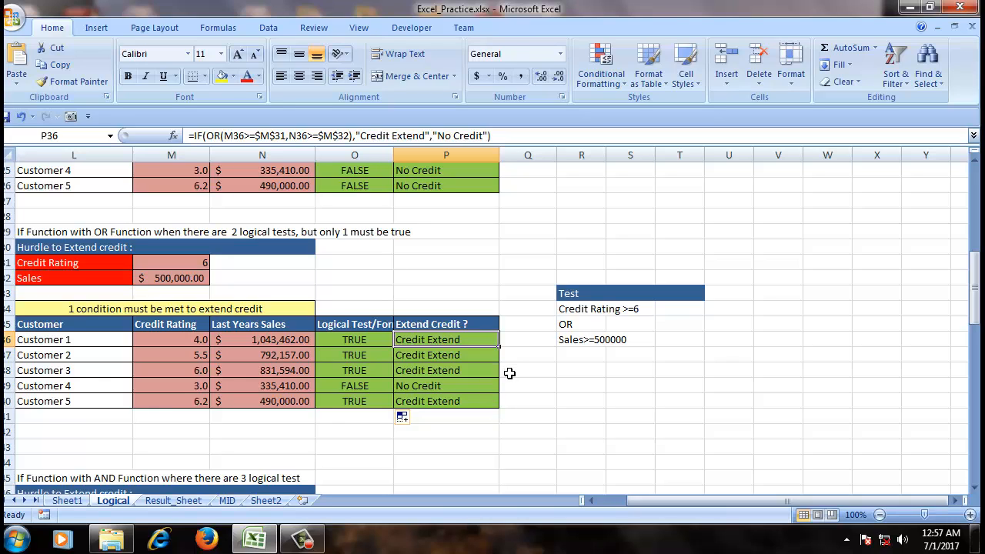
pyautogui.click(518, 386)
# - Replace Customer 1's formula in P36 by starting an IF function with an OR function nested as its logical test
pyautogui.click(462, 339)
pyautogui.write('=if')
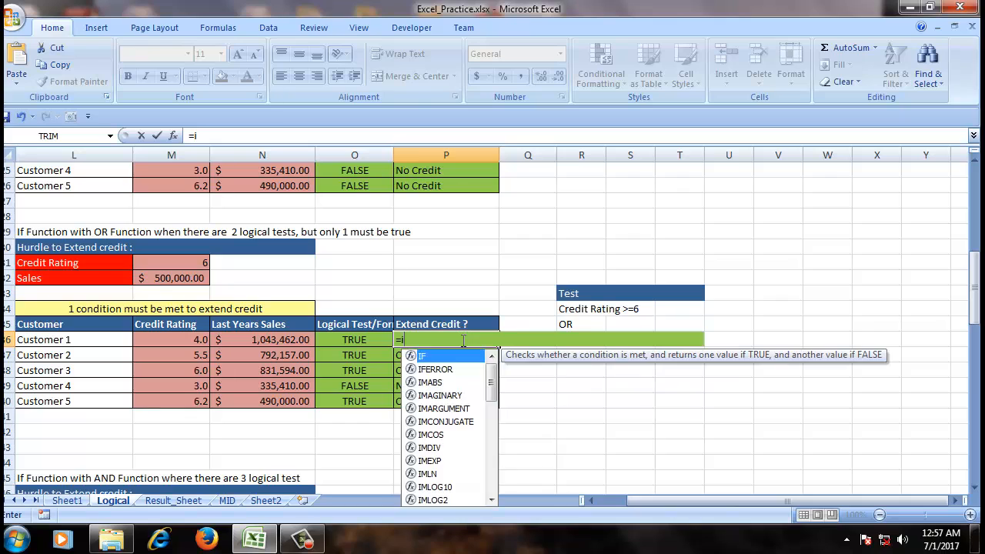
pyautogui.doubleClick(422, 357)
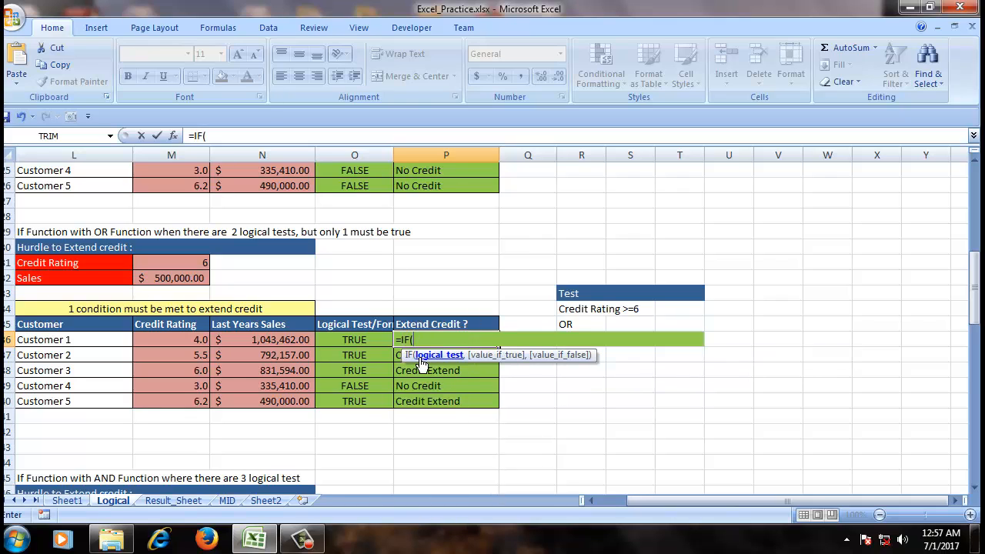
pyautogui.write('or')
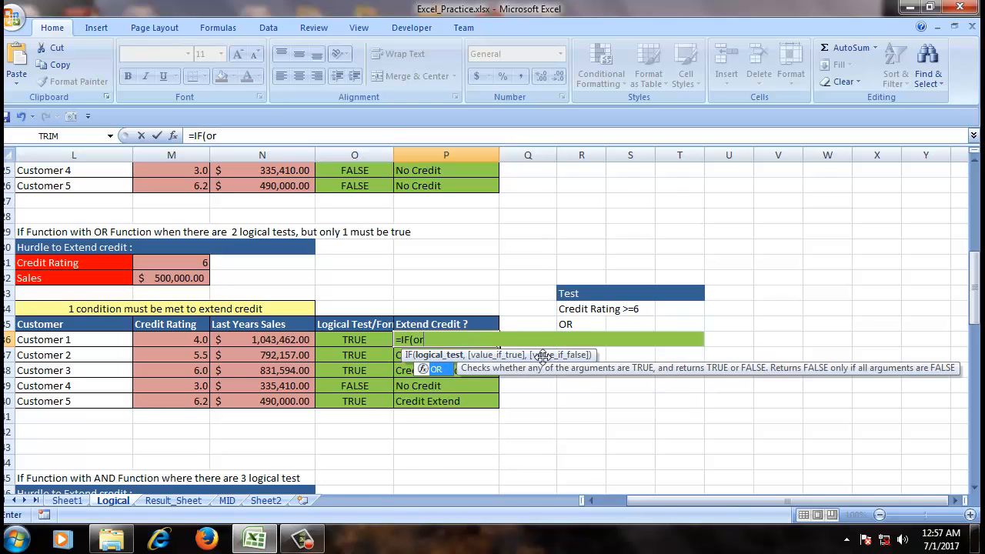
pyautogui.doubleClick(437, 370)
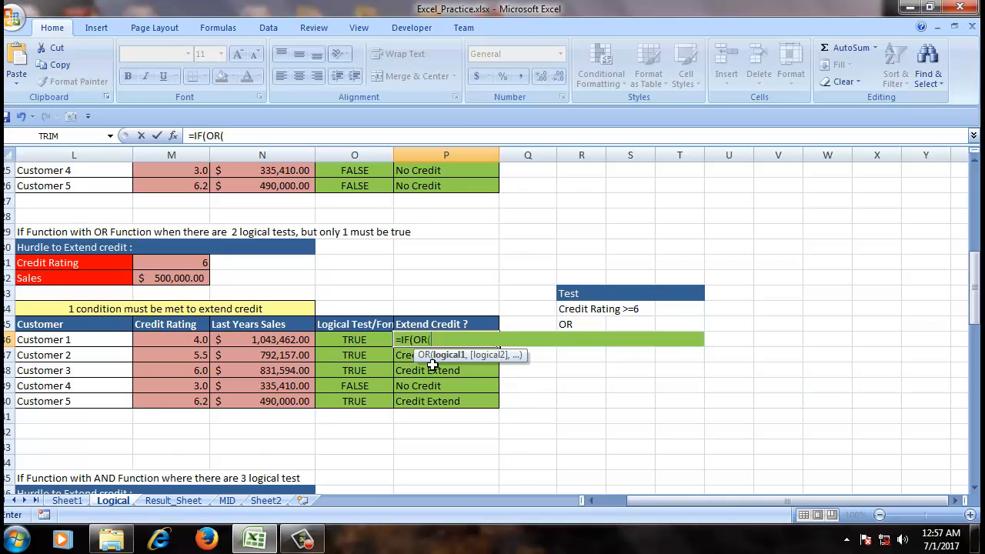
# - Enter M36>=$M$31 as the first OR test in P36, removing the accidental range reference and making the rating hurdle absolute
pyautogui.click(188, 339)
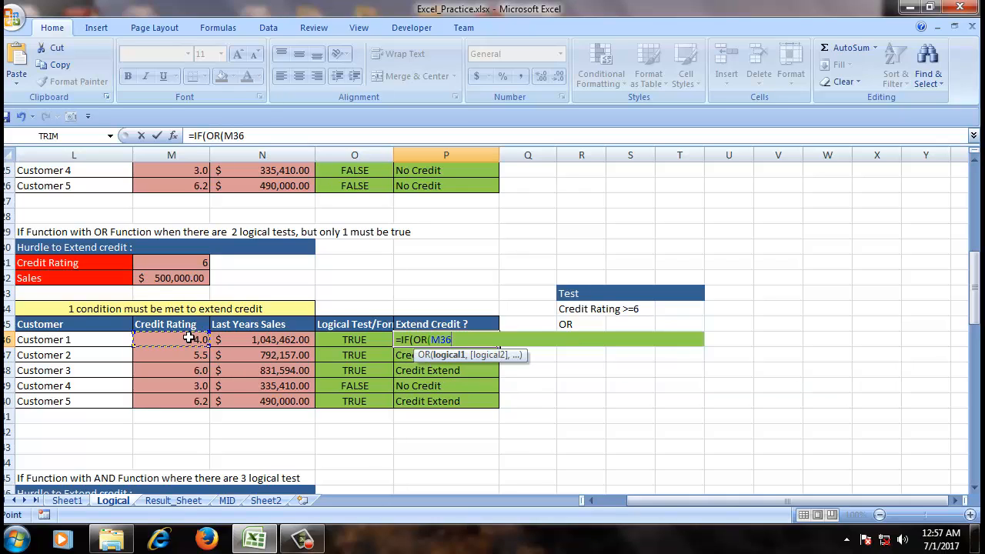
pyautogui.press('F8')
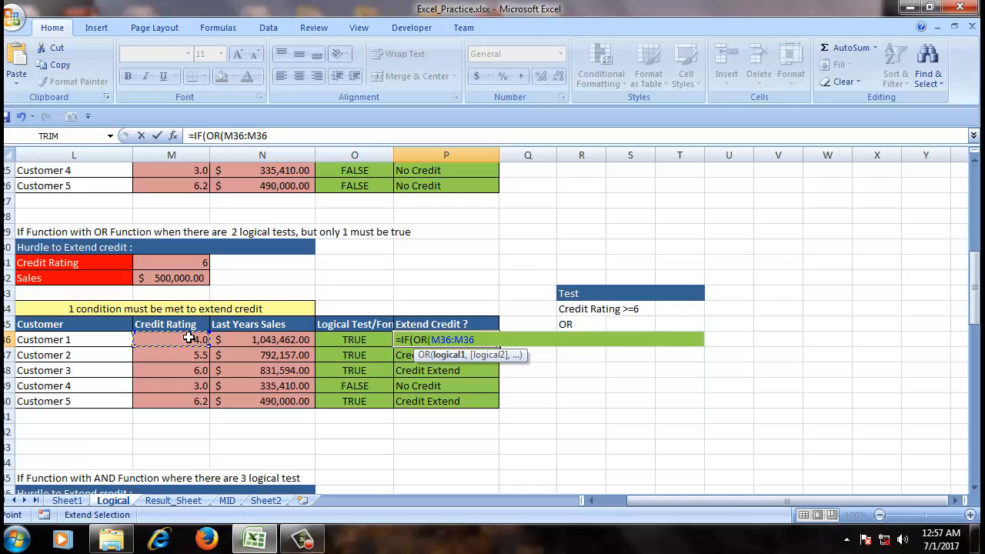
pyautogui.write('=')
pyautogui.press('BackSpace')
pyautogui.press('BackSpace')
pyautogui.press('BackSpace')
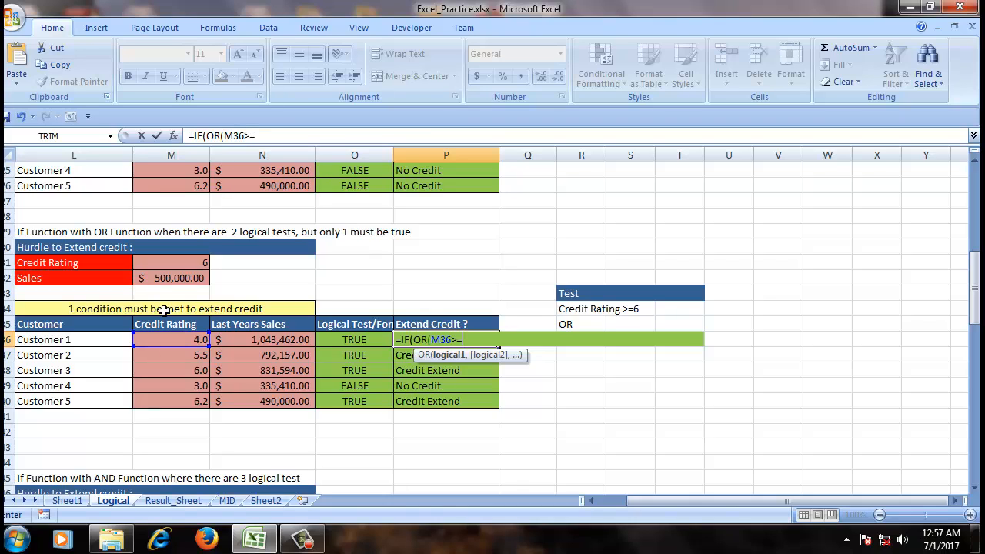
pyautogui.click(182, 262)
pyautogui.press('F4')
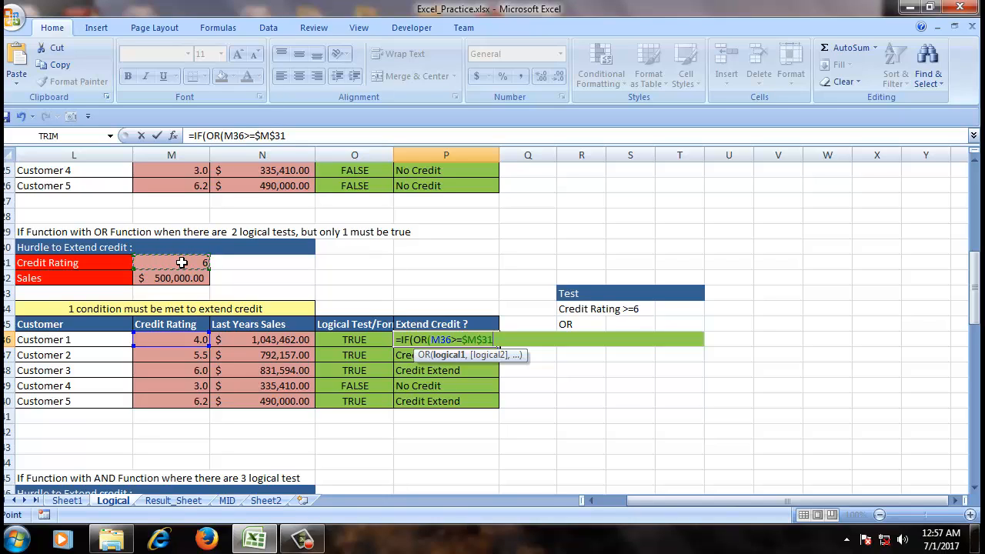
# - Add N36>=$M$32 as the second OR test in P36, with the sales hurdle absolute, and close the OR function
pyautogui.write(',')
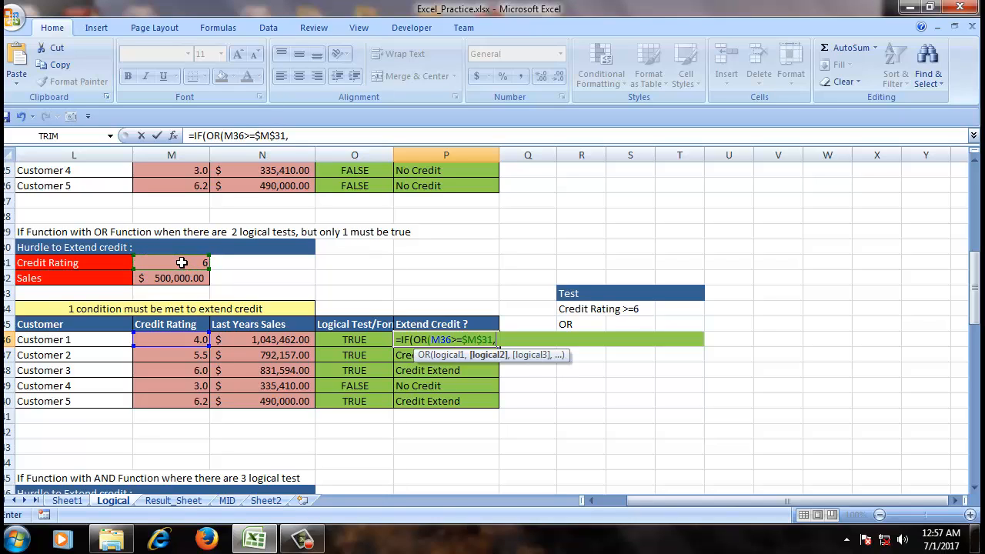
pyautogui.click(250, 340)
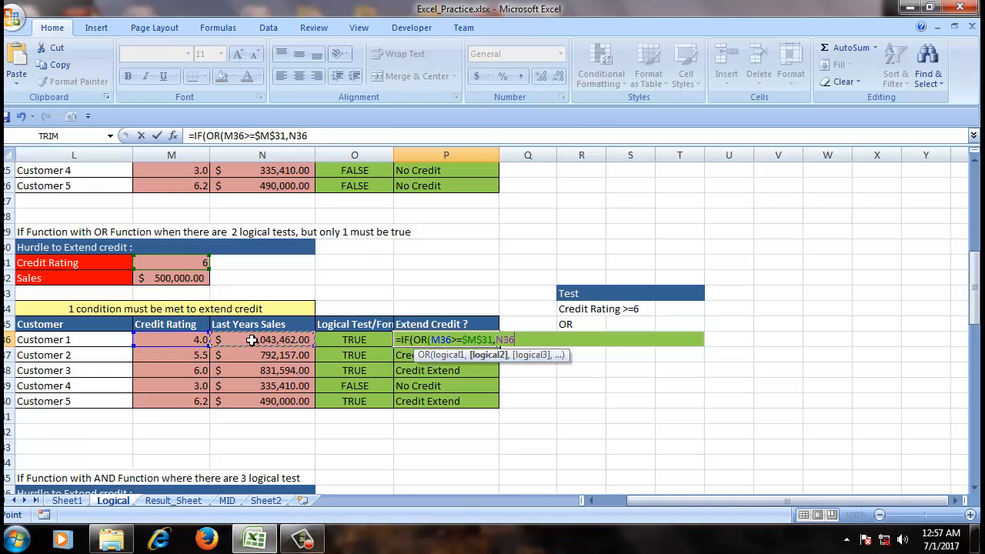
pyautogui.write('>=')
pyautogui.click(197, 278)
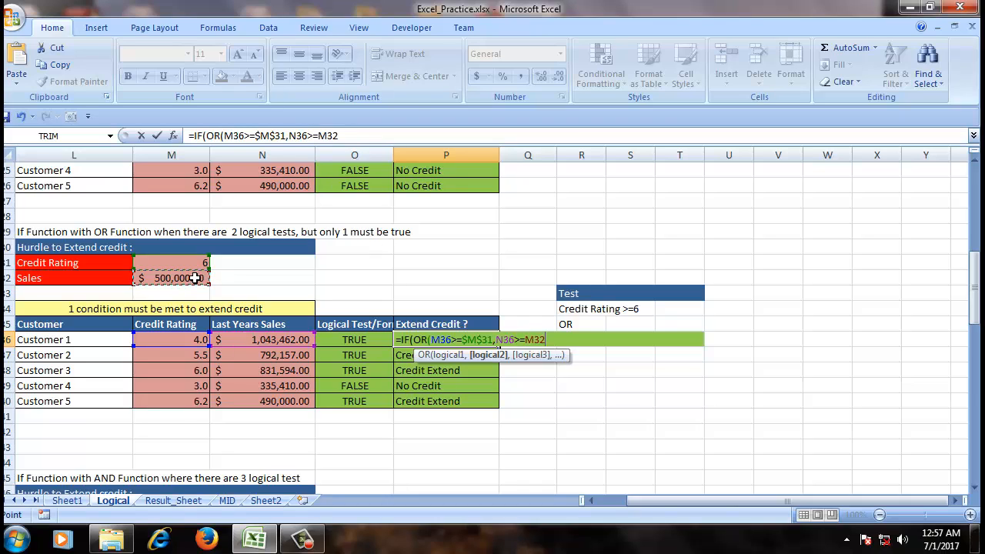
pyautogui.press('F4')
pyautogui.write(')')
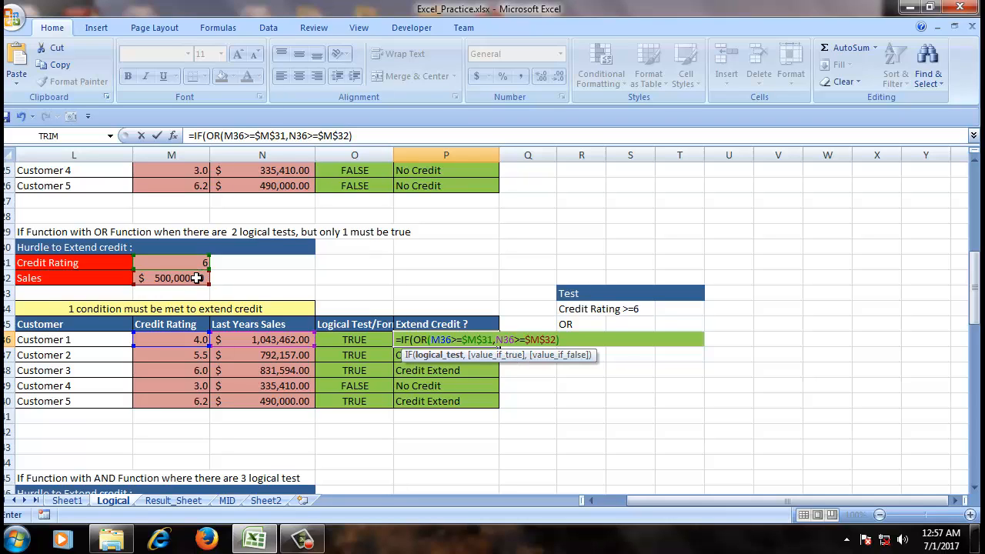
# - Complete the IF formula in P36 with "Credit Extend" as the true value and "No Credit" as the false value
pyautogui.write(',"Cr')
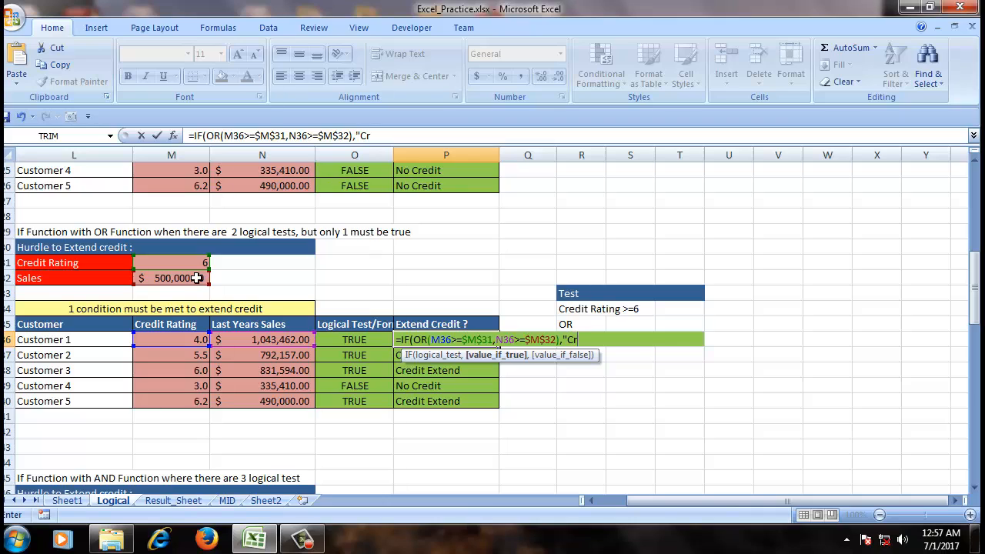
pyautogui.write('edit Extend')
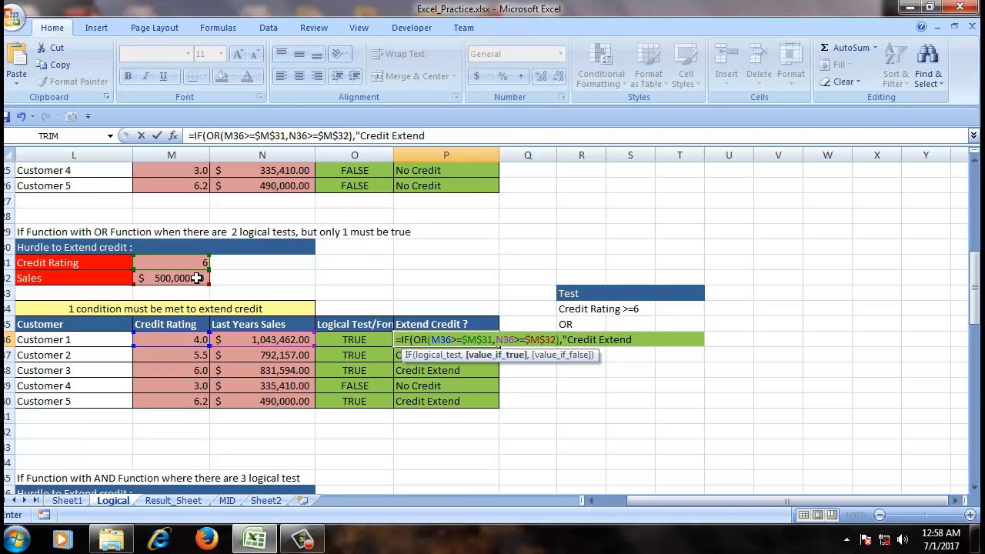
pyautogui.write('",')
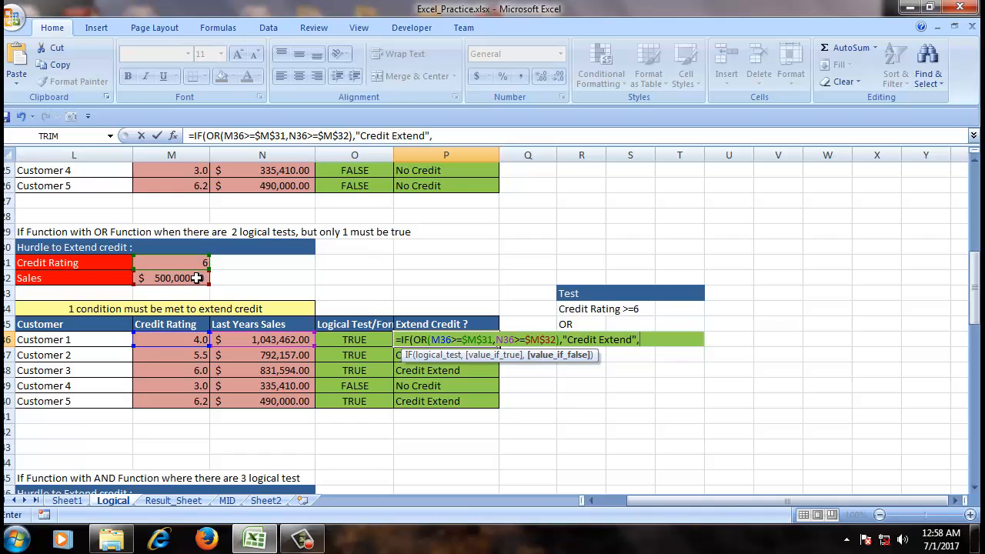
pyautogui.write('P')
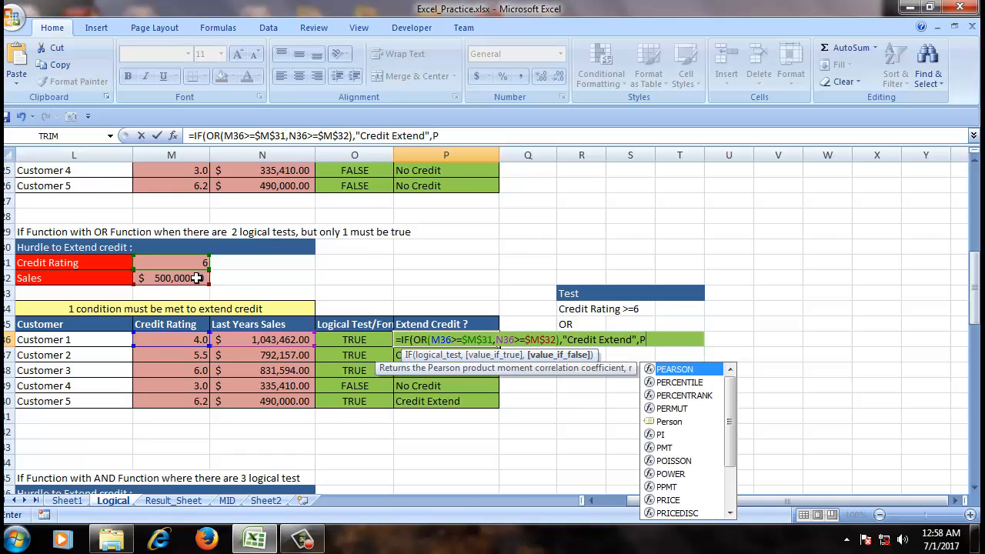
pyautogui.press('BackSpace')
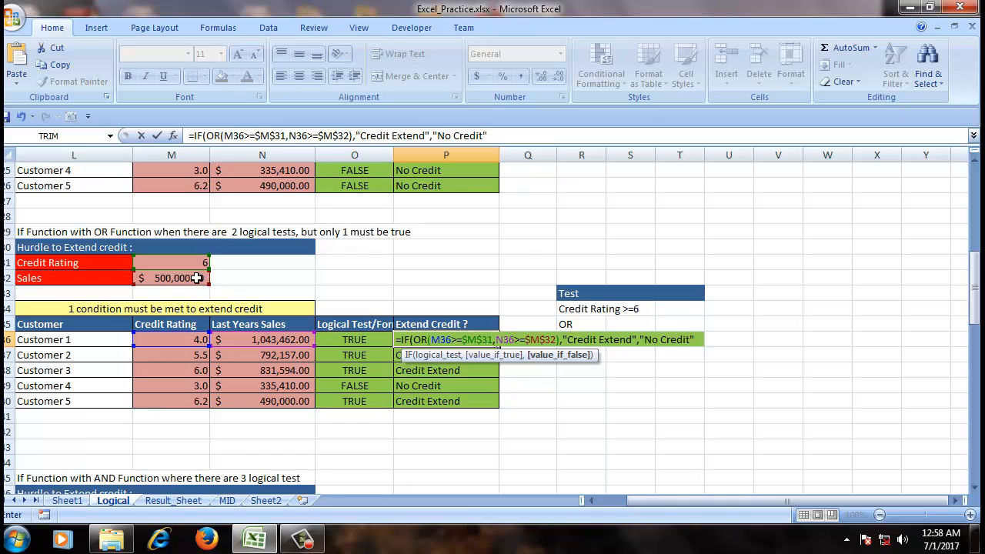
pyautogui.press('Return')
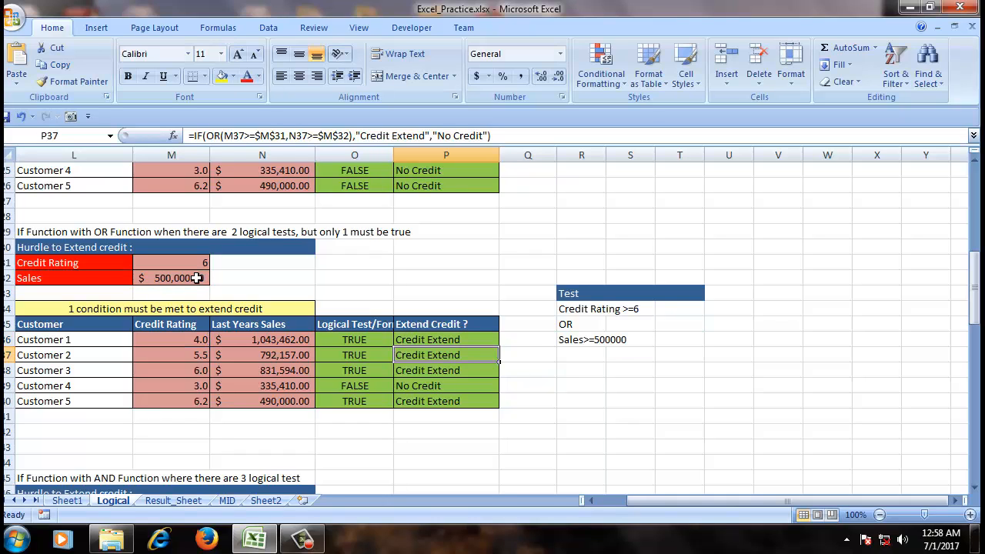
# - Fill the IF/OR formula from P36 down to P40 for all five customers
pyautogui.click(483, 339)
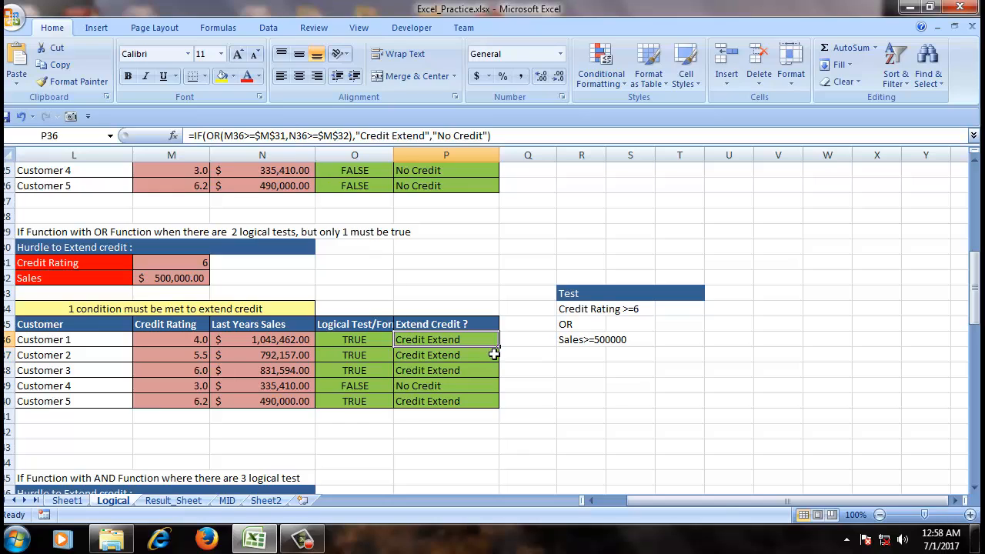
pyautogui.moveTo(499, 347); pyautogui.dragTo(499, 408)
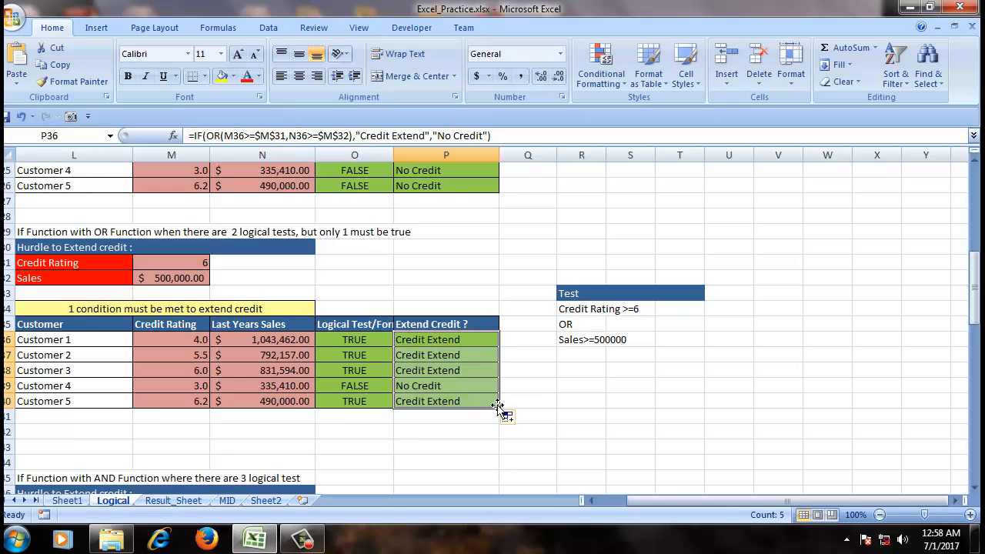
pyautogui.click(447, 388)
pyautogui.click(440, 341)
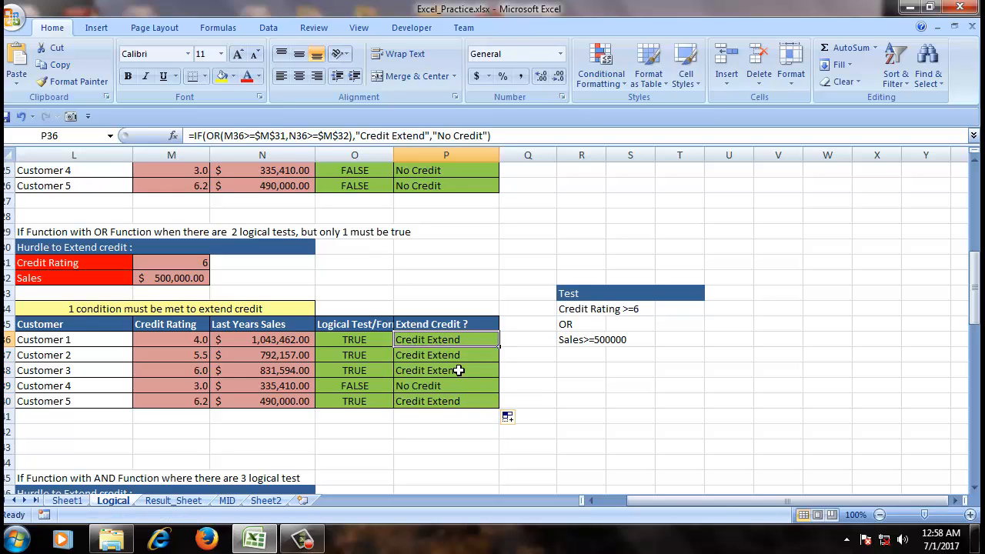
# - Check the copied formulas for Customers 3 and 4, and compare Customer 4's outcome with its credit rating and sales
pyautogui.scroll(-1, 452, 408)
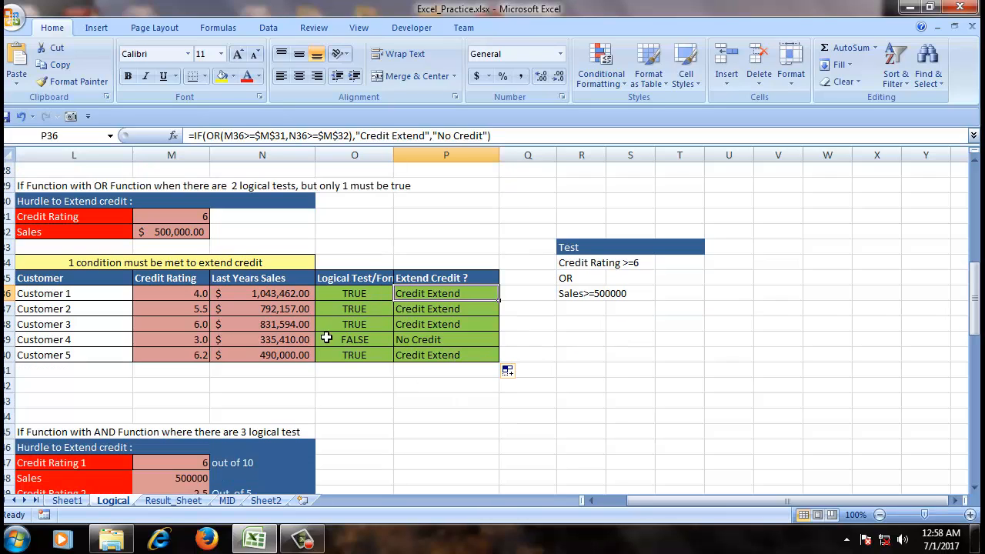
pyautogui.click(434, 329)
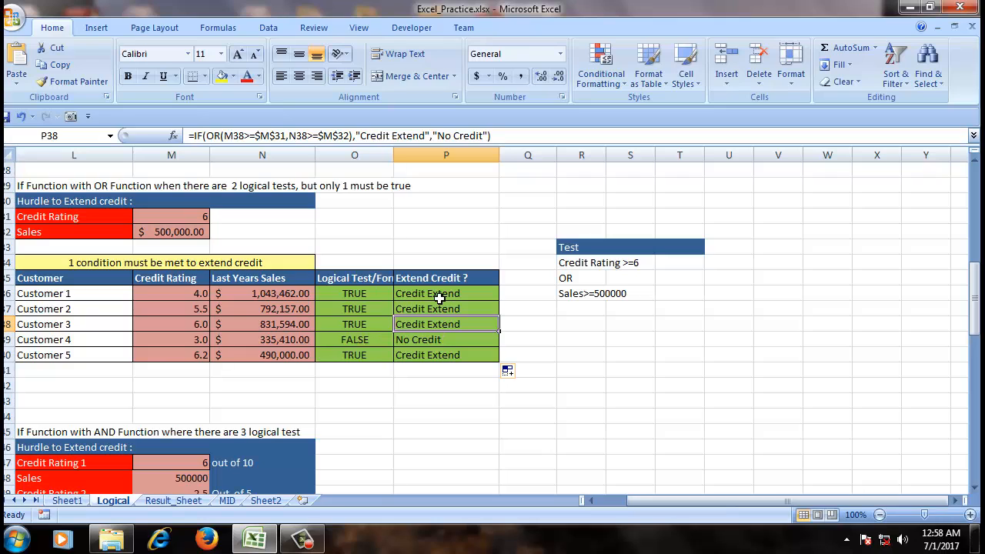
pyautogui.click(415, 340)
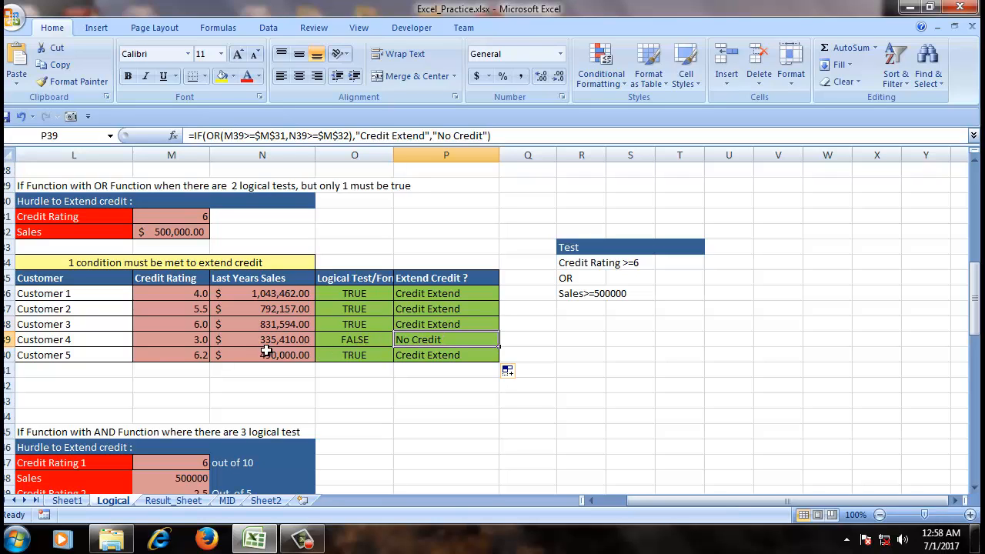
pyautogui.click(194, 344)
pyautogui.click(269, 341)
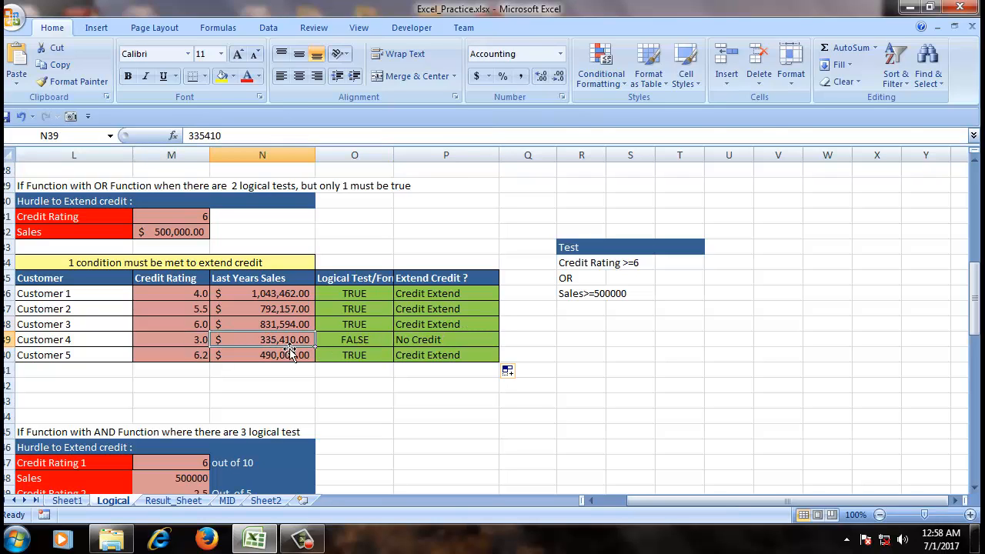
# - Examine the three-test AND section: Customer 1's formula in P53 and the Credit Rating 1, Sales and Credit Rating 2 hurdles in M47:M49
pyautogui.scroll(-2, 325, 399)
pyautogui.scroll(-3, 328, 400)
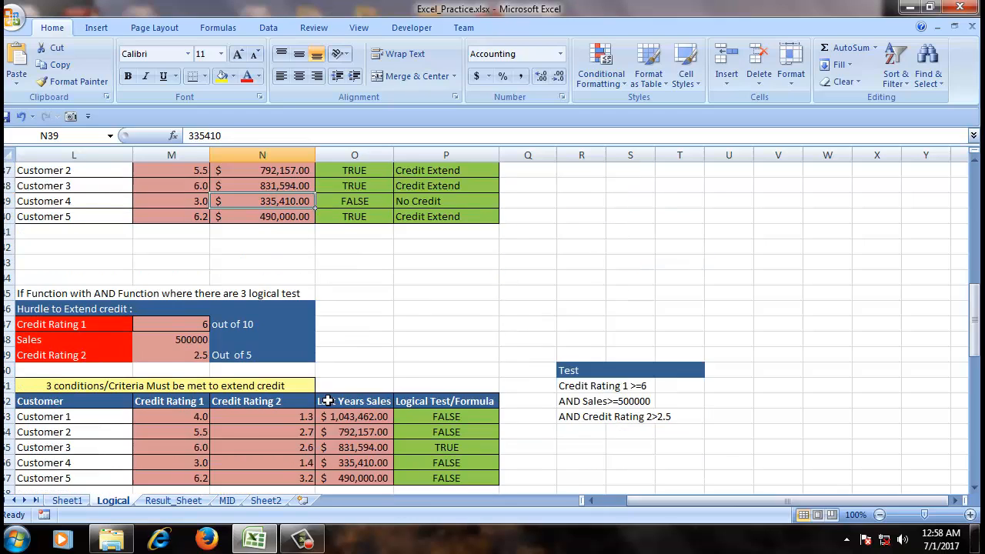
pyautogui.click(364, 324)
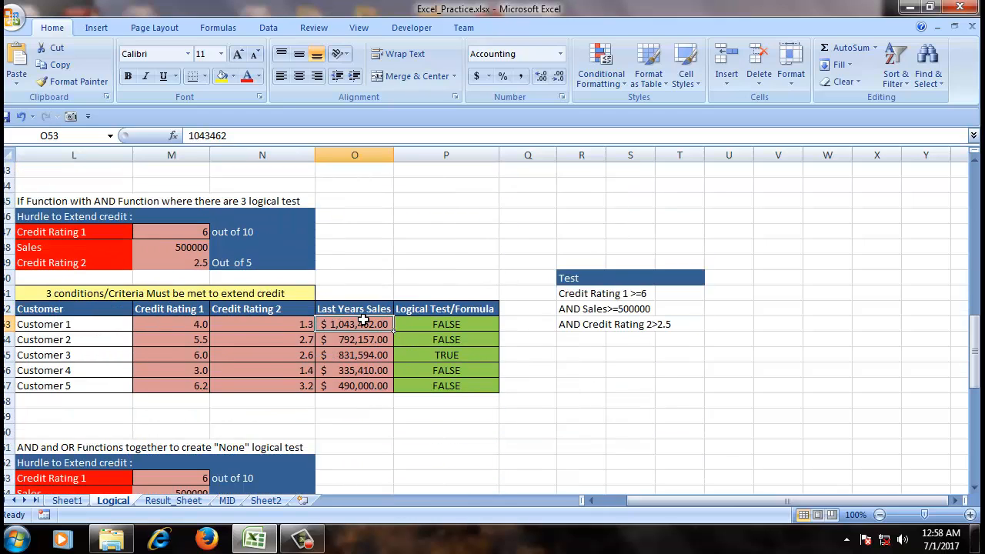
pyautogui.scroll(2, 411, 401)
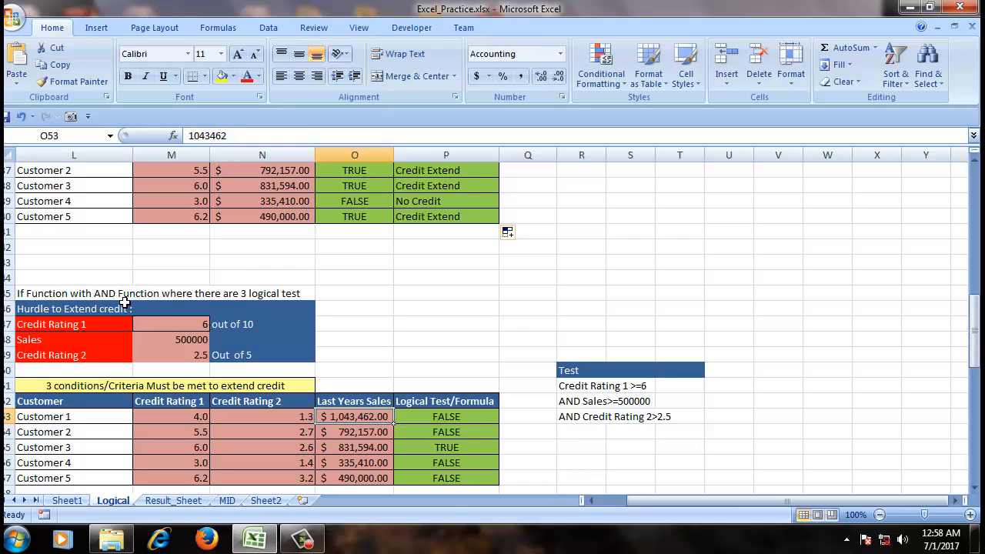
pyautogui.scroll(-2, 261, 349)
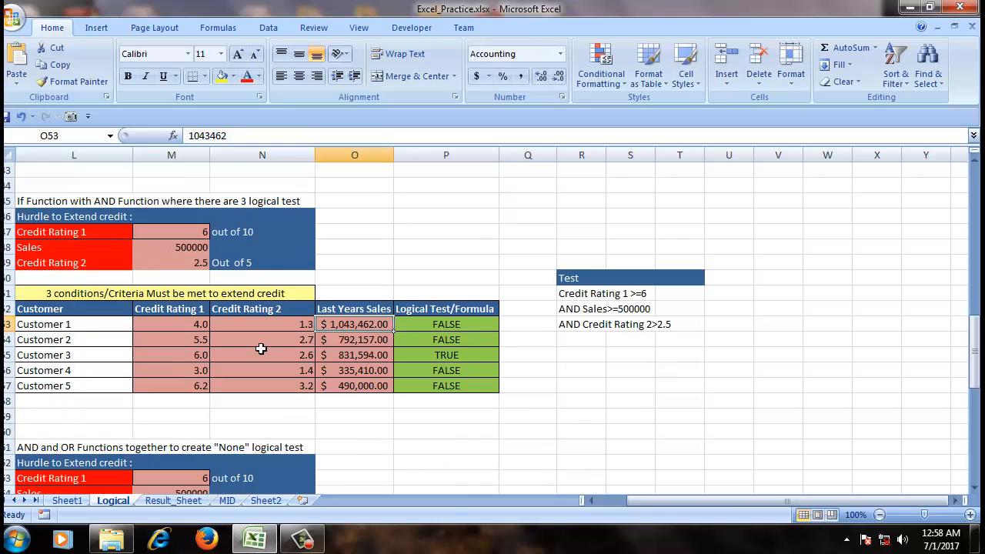
pyautogui.click(443, 326)
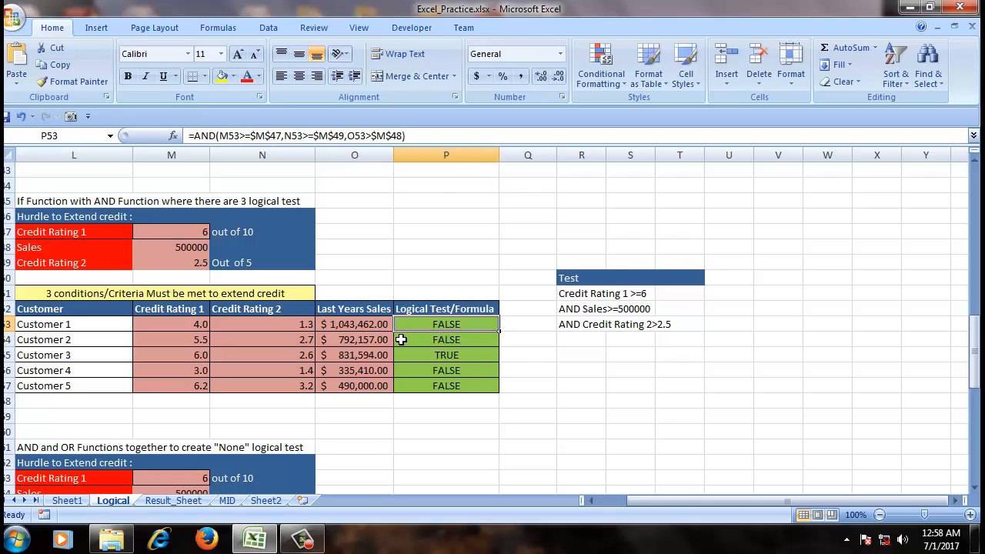
pyautogui.click(337, 325)
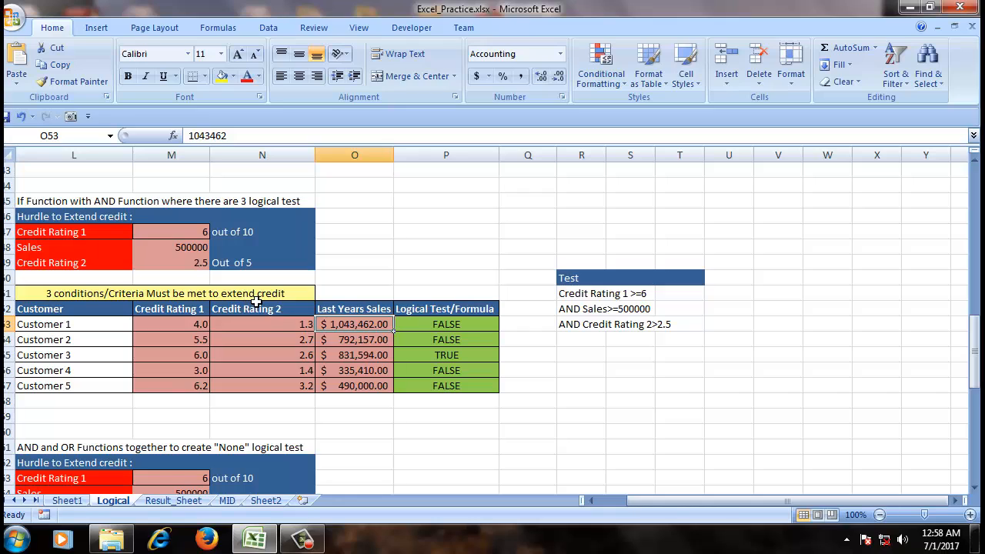
pyautogui.click(172, 234)
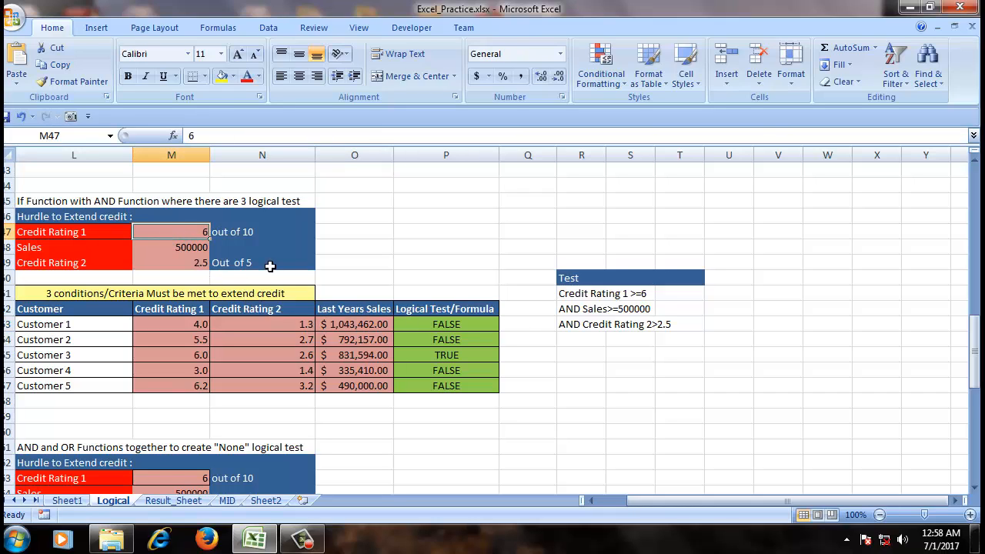
pyautogui.click(176, 249)
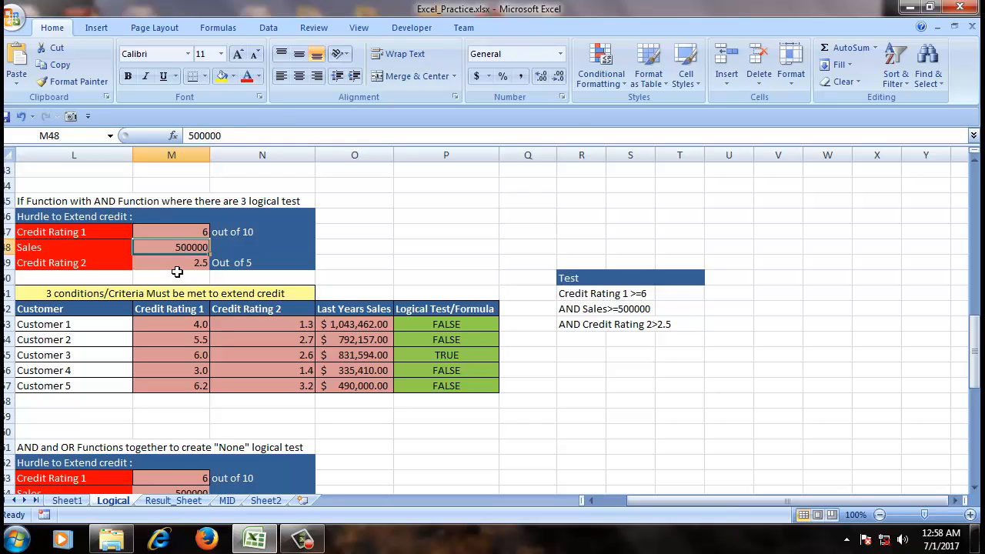
pyautogui.click(190, 265)
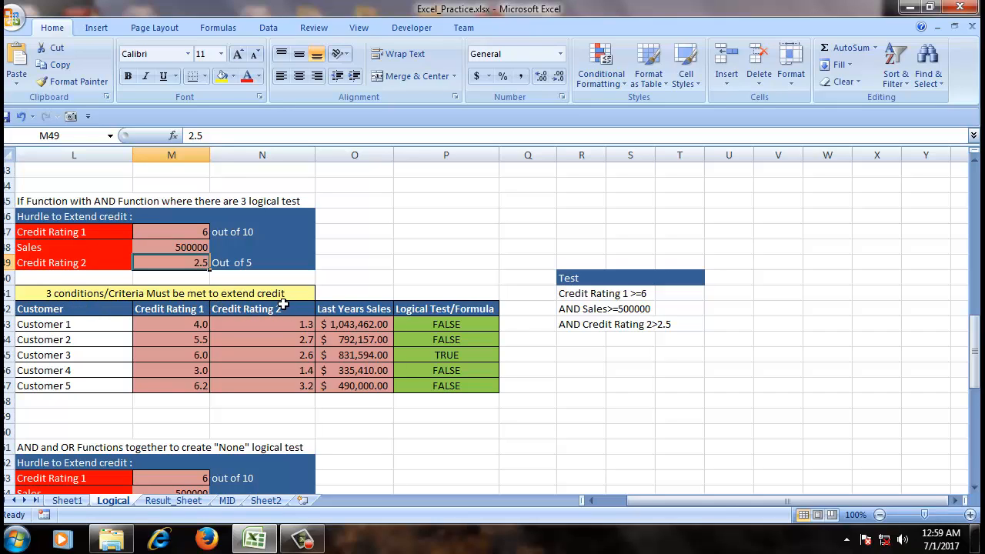
# - Compare Customer 1's sales and Credit Rating 2 with its AND formula, and review the logical test results in P53:P57
pyautogui.click(346, 324)
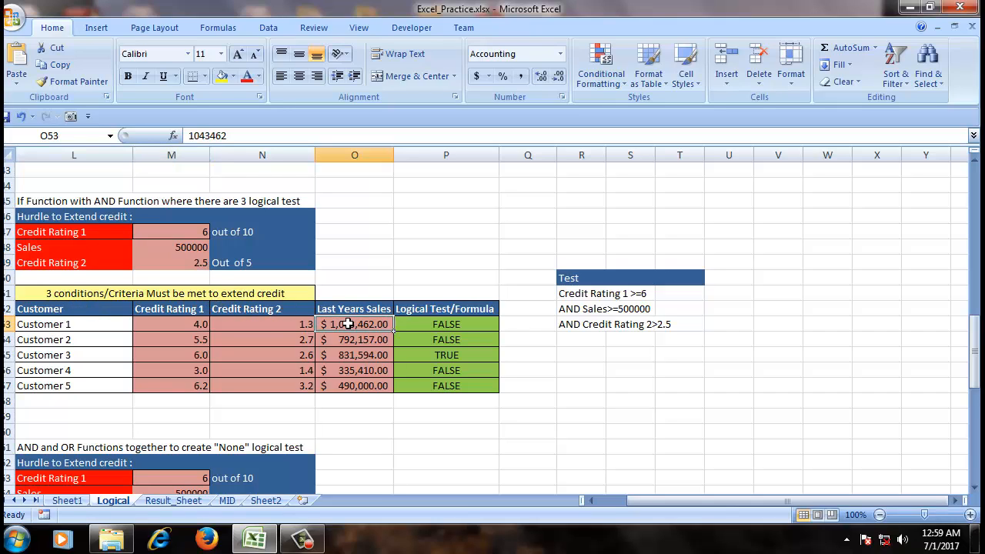
pyautogui.click(287, 325)
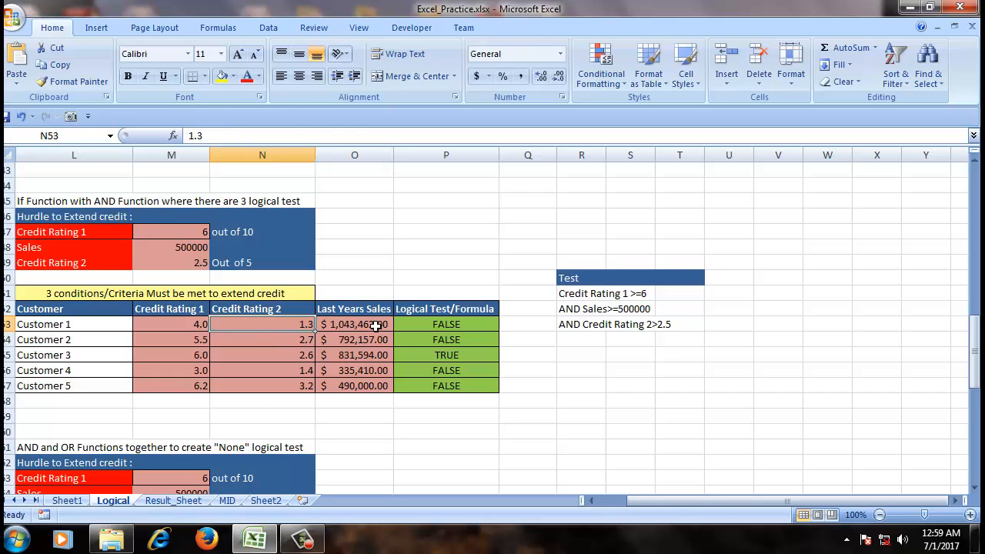
pyautogui.click(449, 327)
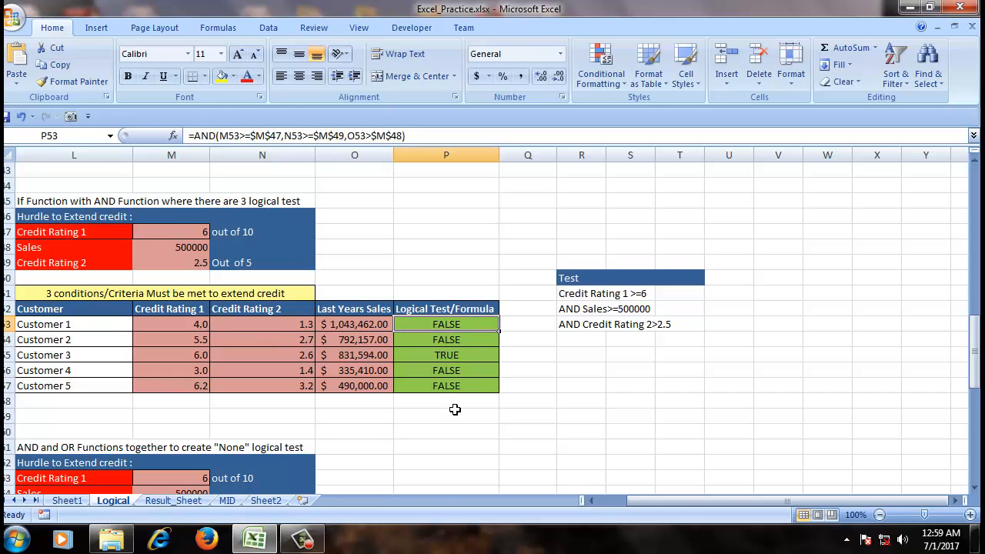
pyautogui.click(459, 358)
pyautogui.moveTo(454, 327); pyautogui.dragTo(464, 385)
pyautogui.click(474, 384)
# - Compare Customer 3's two credit ratings and sales with its AND result in P55, and recheck Customer 1's formula in P53
pyautogui.click(460, 354)
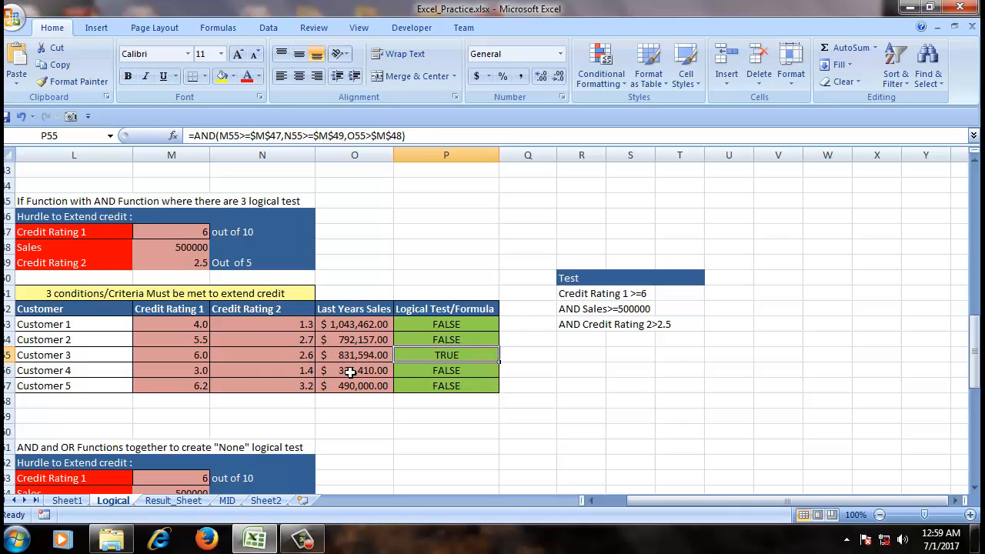
pyautogui.click(196, 358)
pyautogui.click(299, 357)
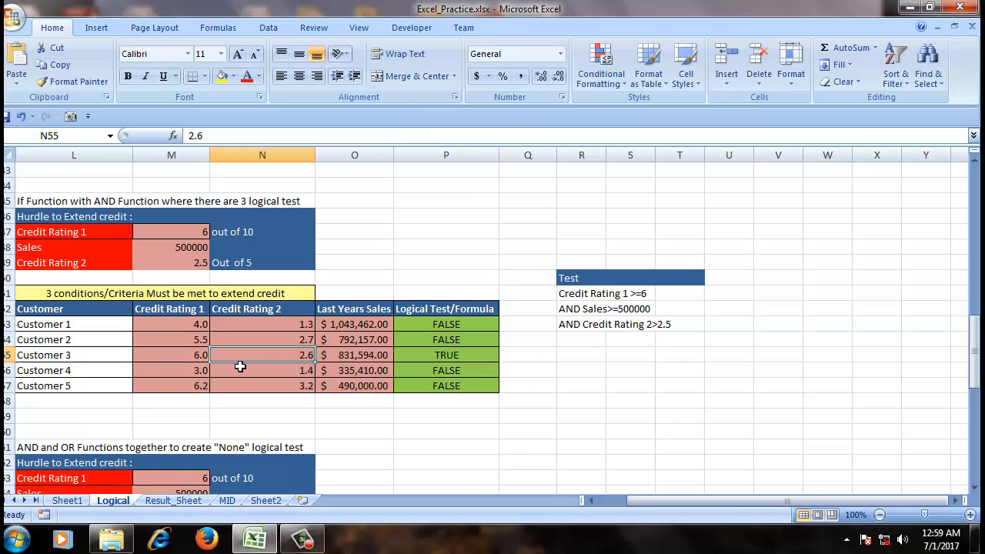
pyautogui.click(194, 363)
pyautogui.click(308, 355)
pyautogui.click(377, 357)
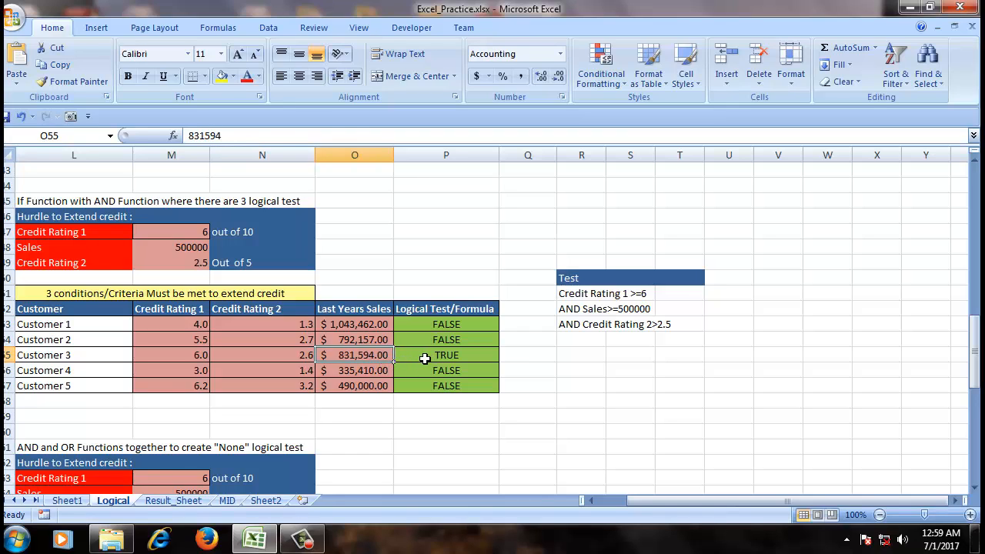
pyautogui.click(428, 356)
pyautogui.click(451, 326)
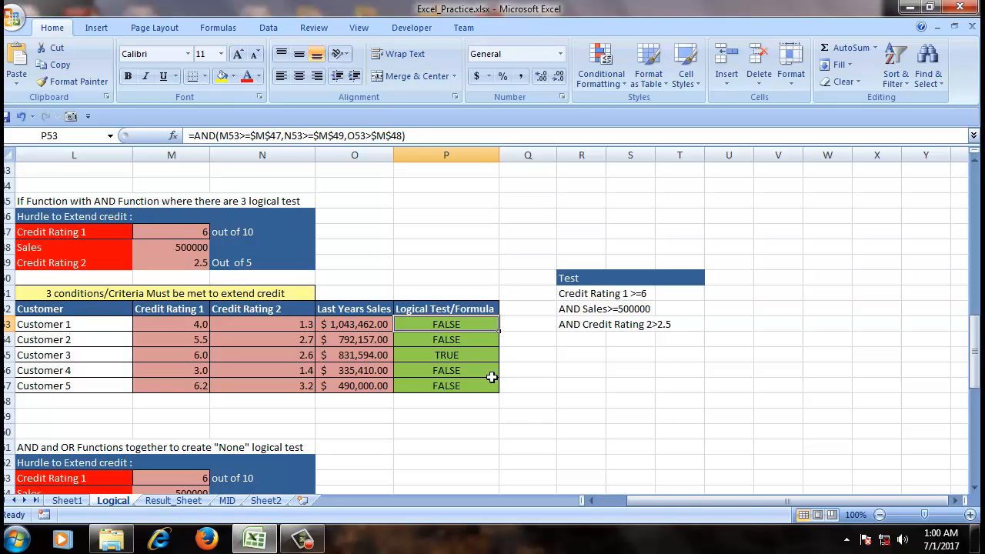
pyautogui.click(455, 355)
pyautogui.click(454, 323)
pyautogui.scroll(1, 517, 365)
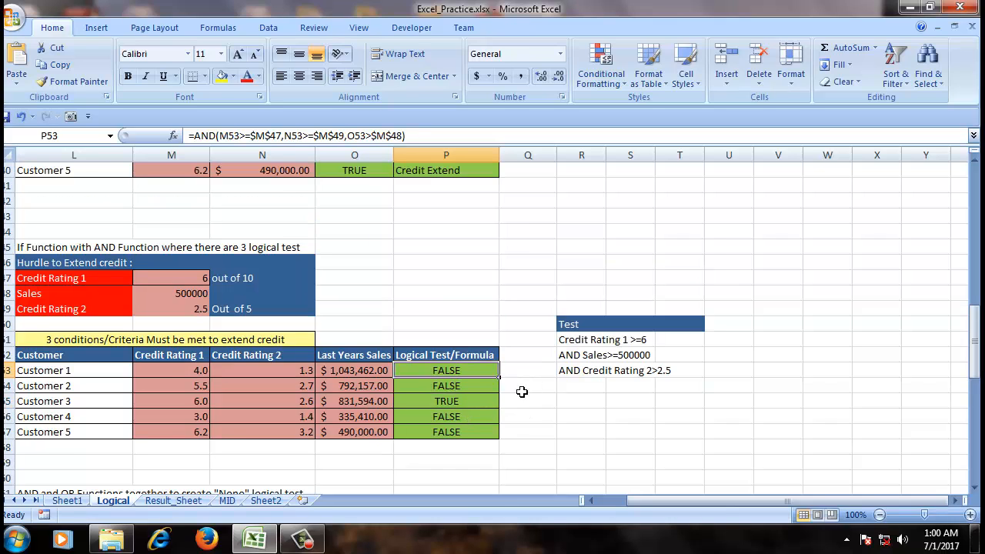
pyautogui.click(306, 543)
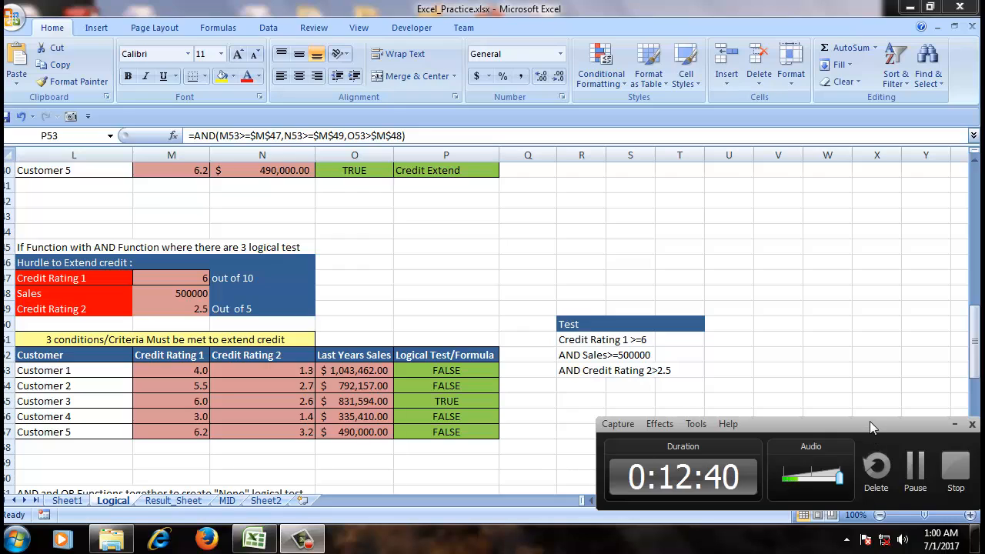
pyautogui.moveTo(870, 421); pyautogui.dragTo(861, 402)
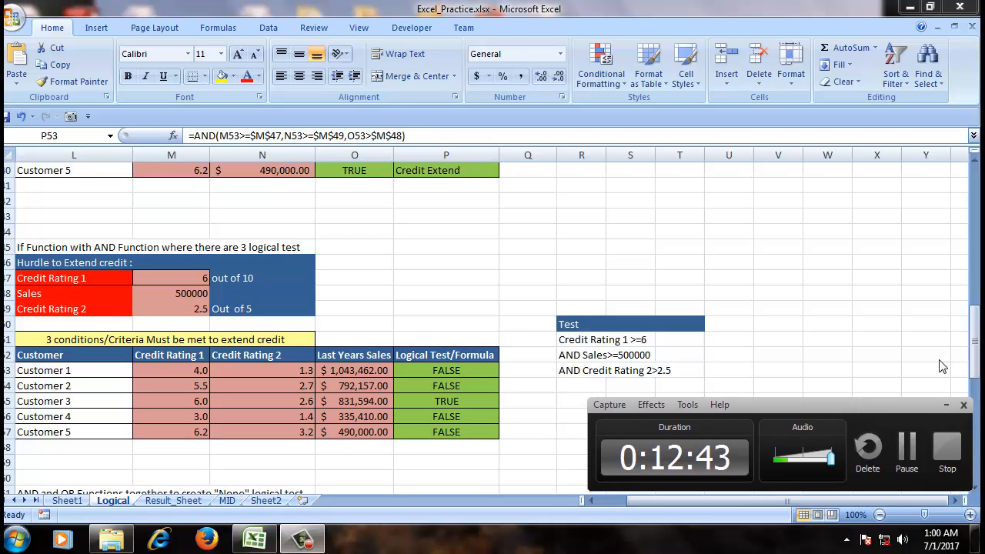
pyautogui.click(974, 323)
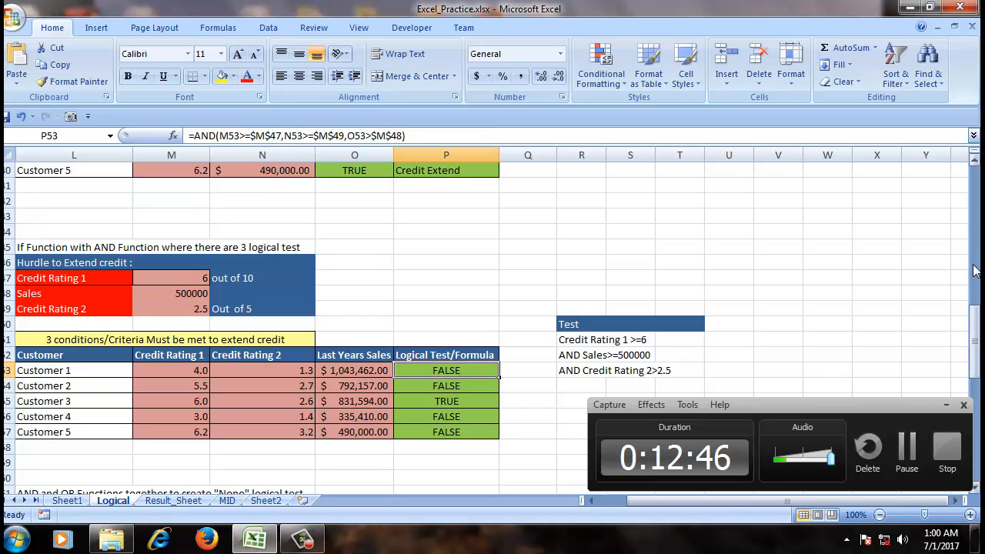
pyautogui.click(740, 264)
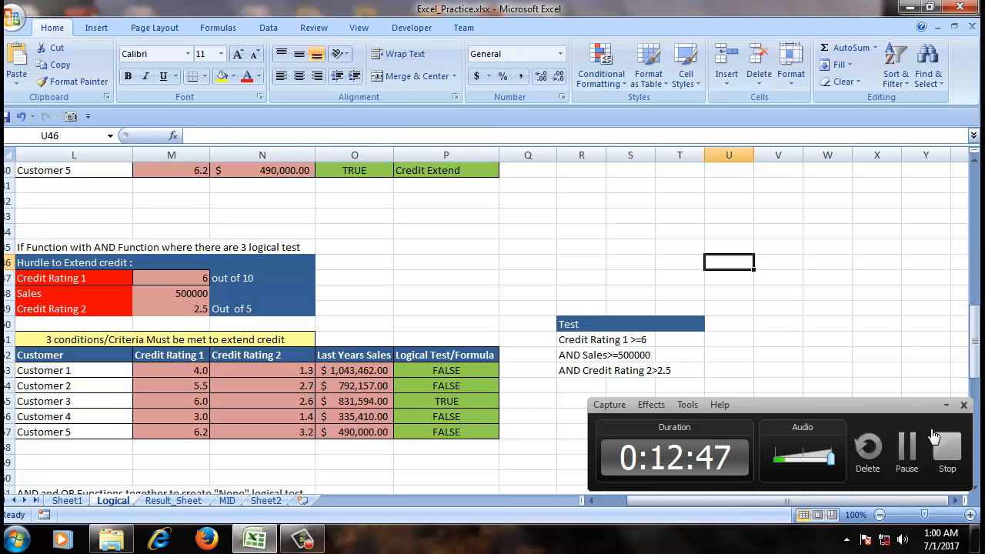
pyautogui.scroll(5, 971, 346)
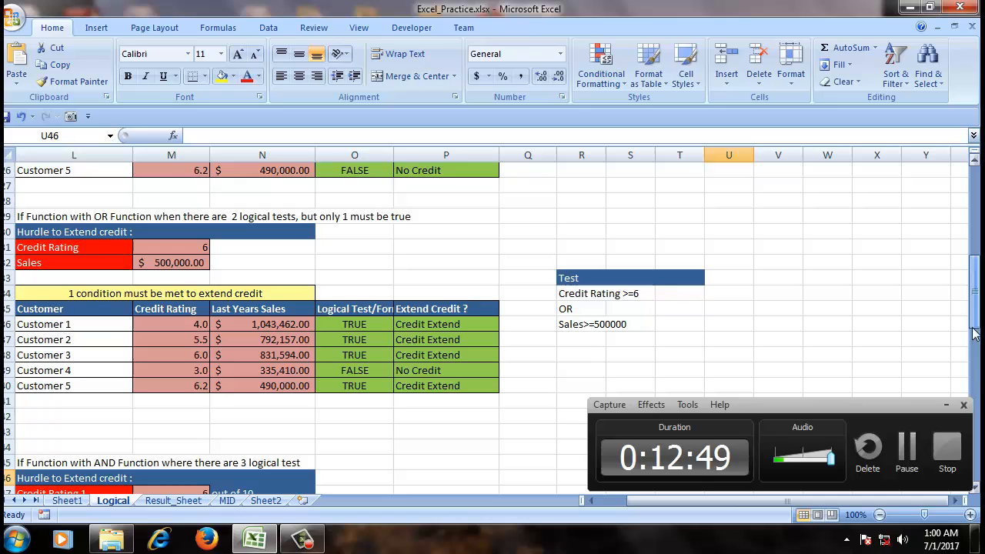
pyautogui.click(950, 456)
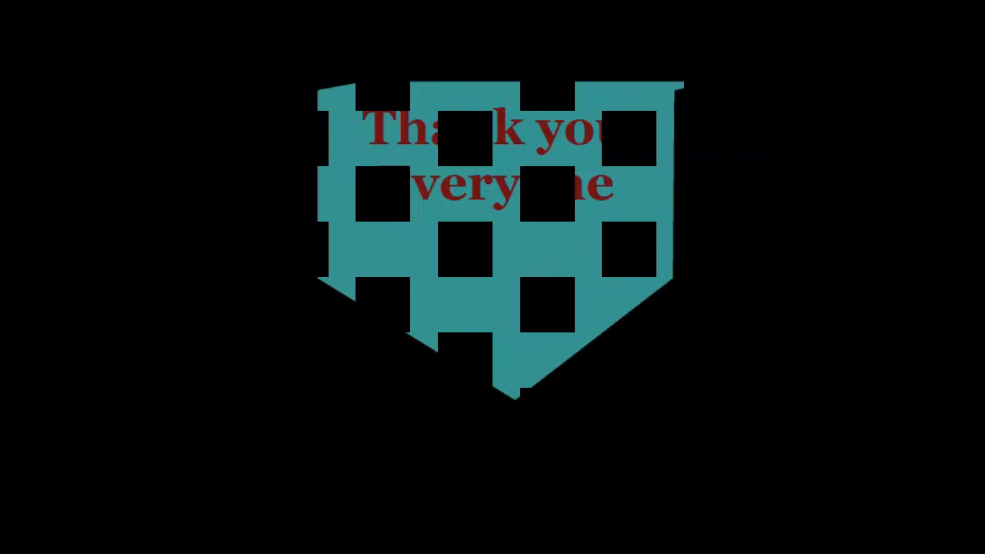